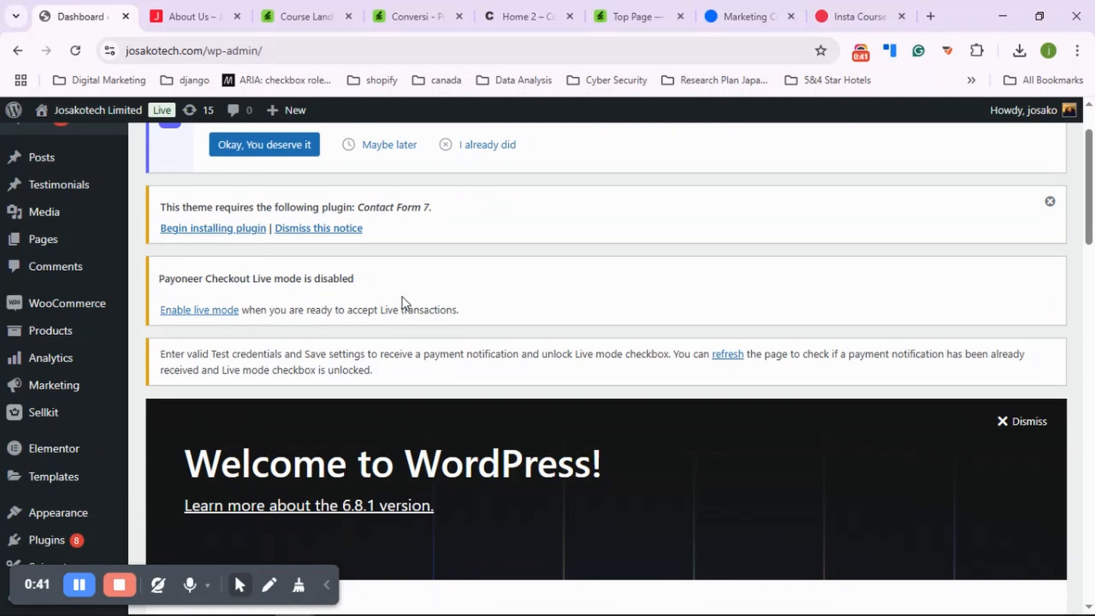
# - Open the list of all site pages and look through the existing entries
pyautogui.moveTo(48, 254)
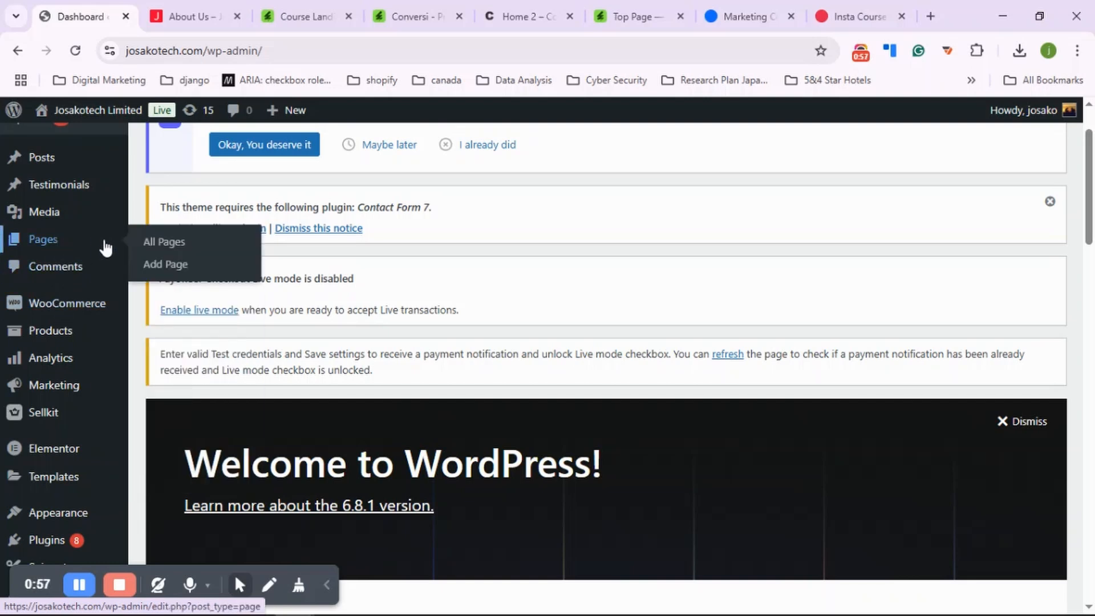
pyautogui.click(179, 242)
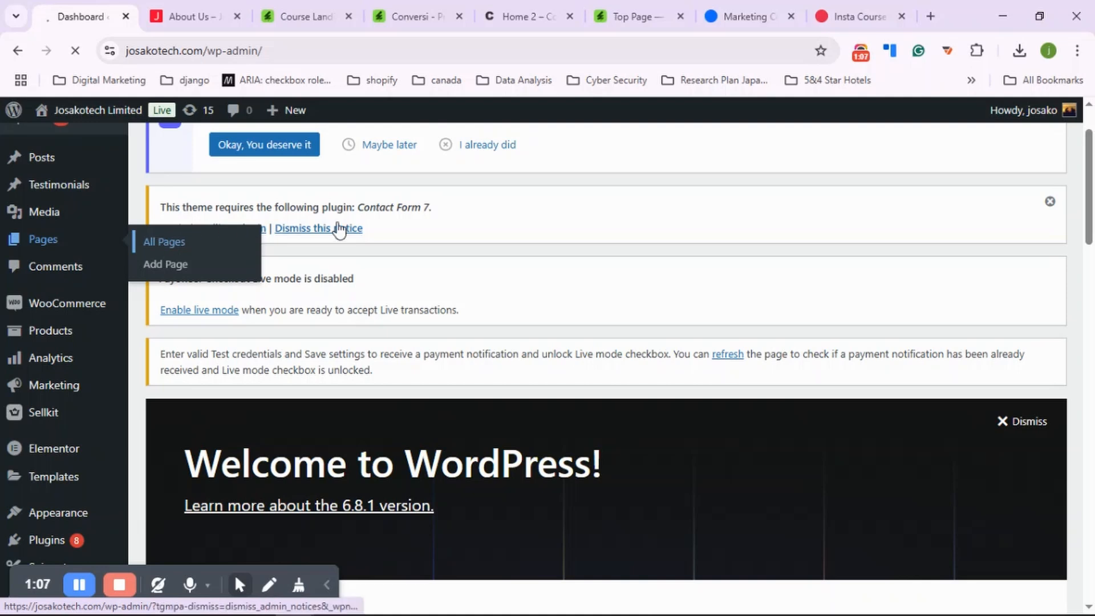
pyautogui.scroll(2, 345, 226)
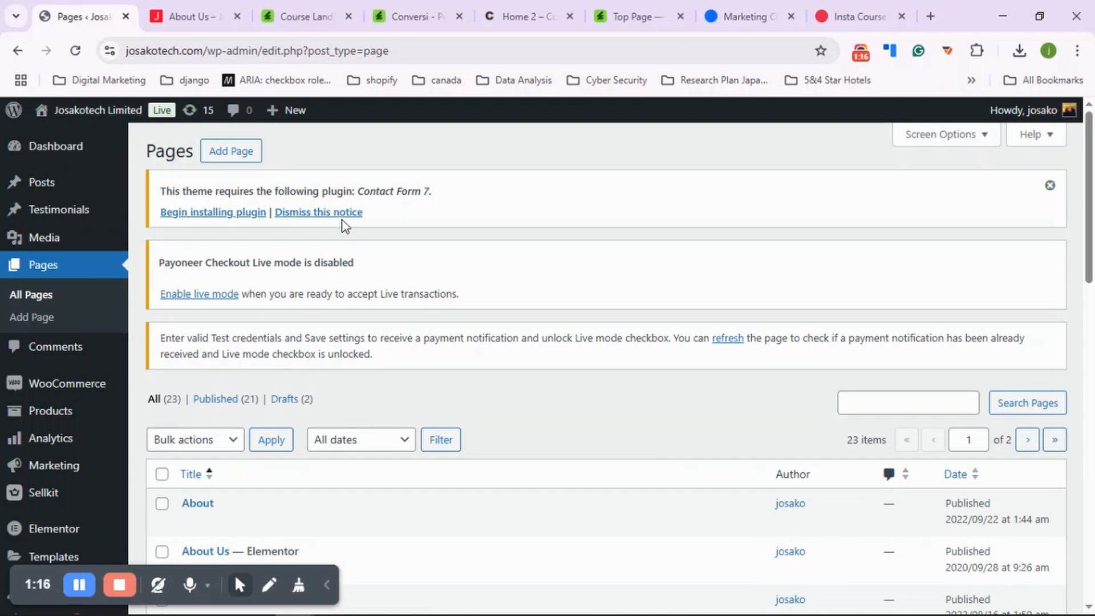
pyautogui.scroll(-5, 345, 226)
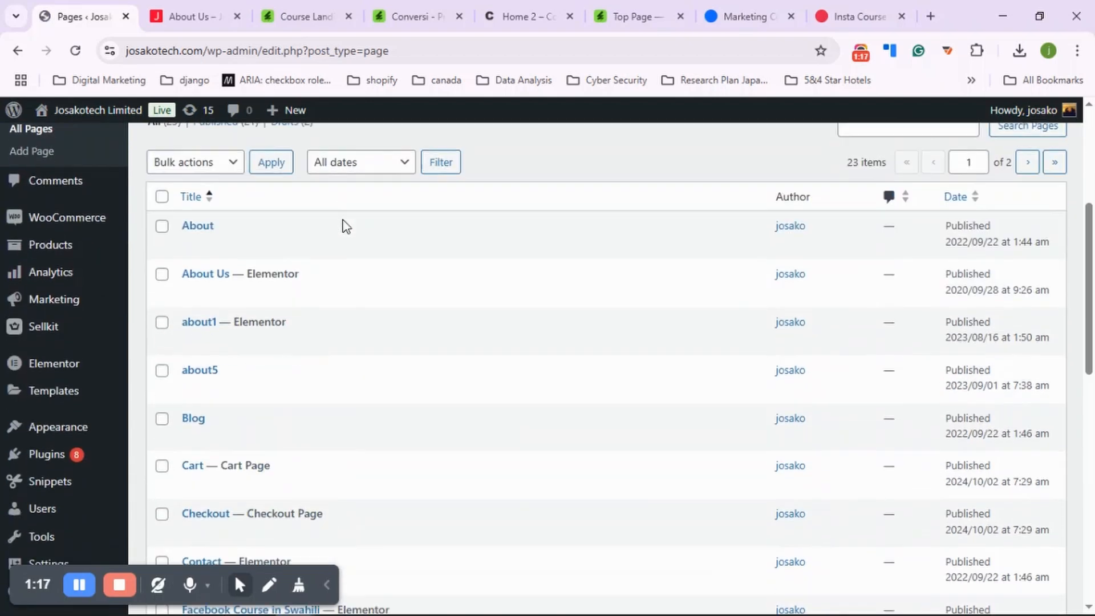
pyautogui.scroll(-10, 345, 226)
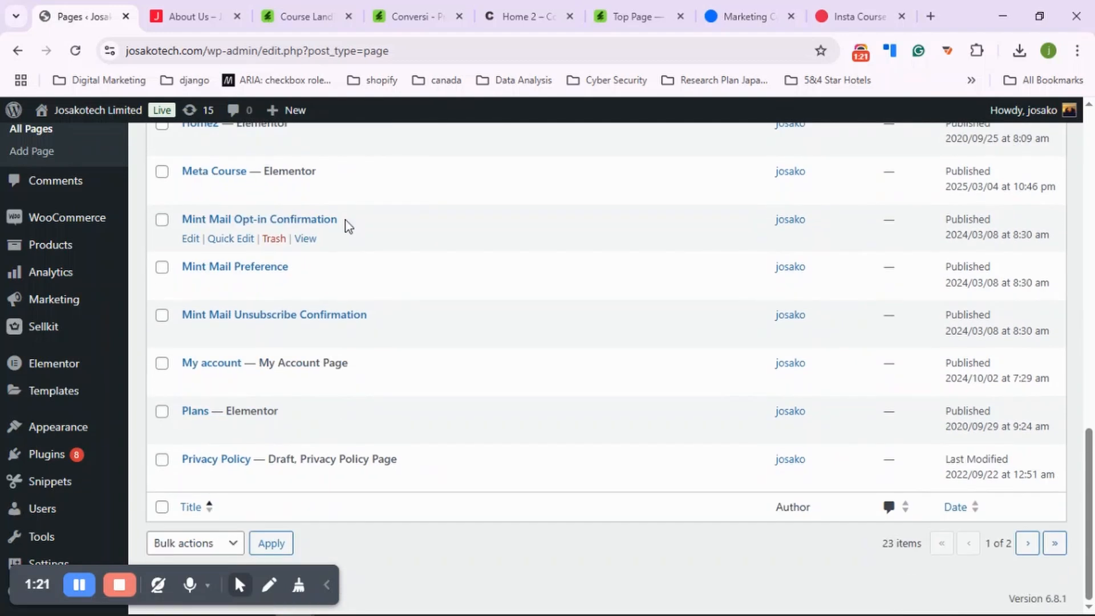
pyautogui.scroll(10, 347, 226)
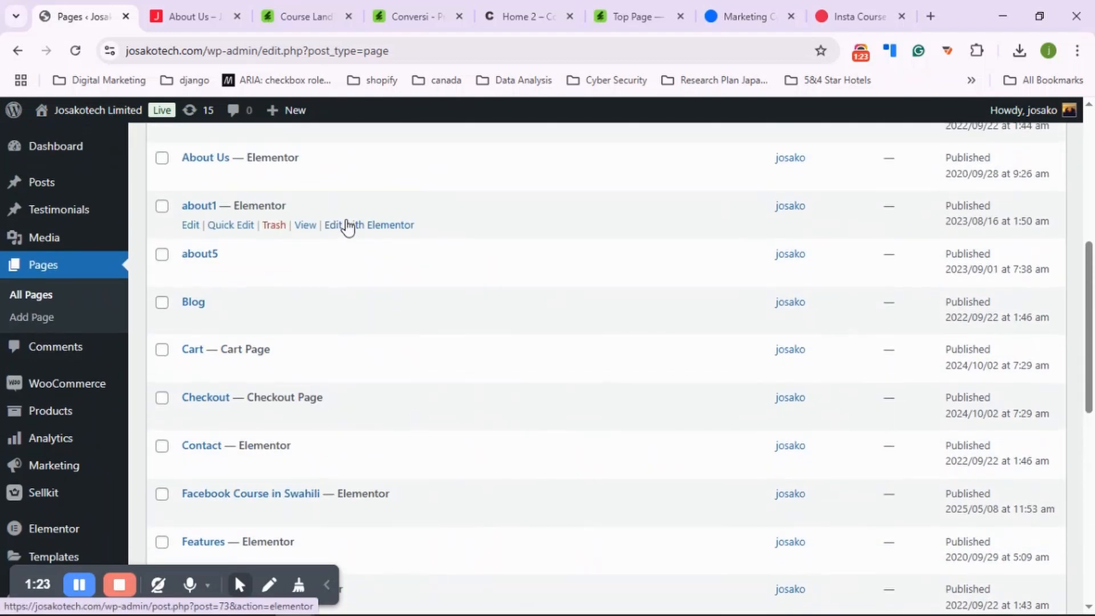
pyautogui.scroll(7, 348, 226)
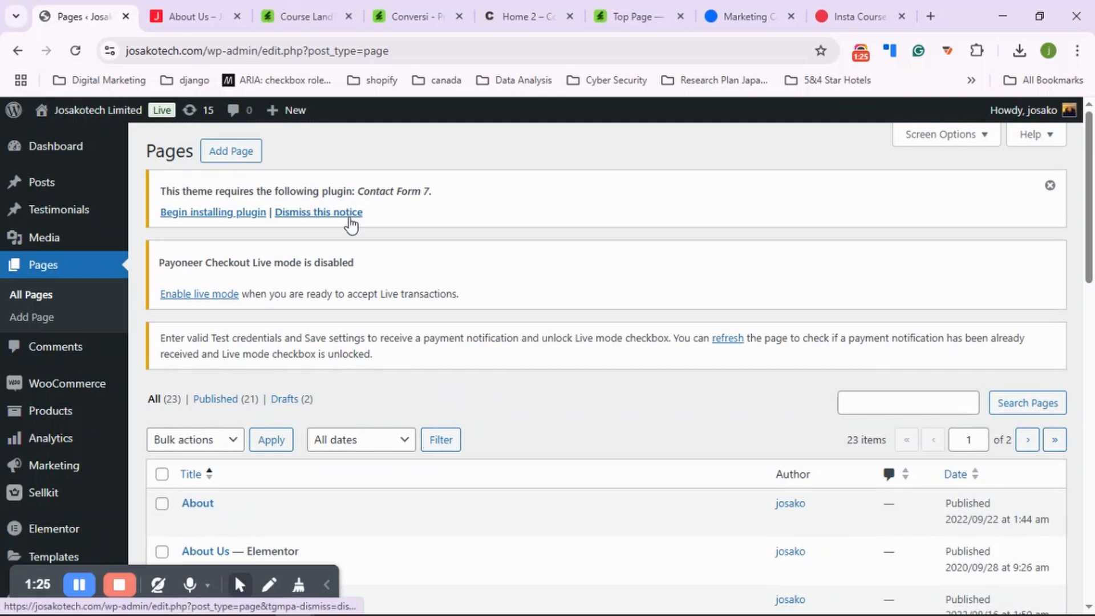
# - Switch to Microsoft Edge to view the Udemy course page on Facebook/Meta ads, and return to the WordPress pages list
pyautogui.moveTo(476, 599)
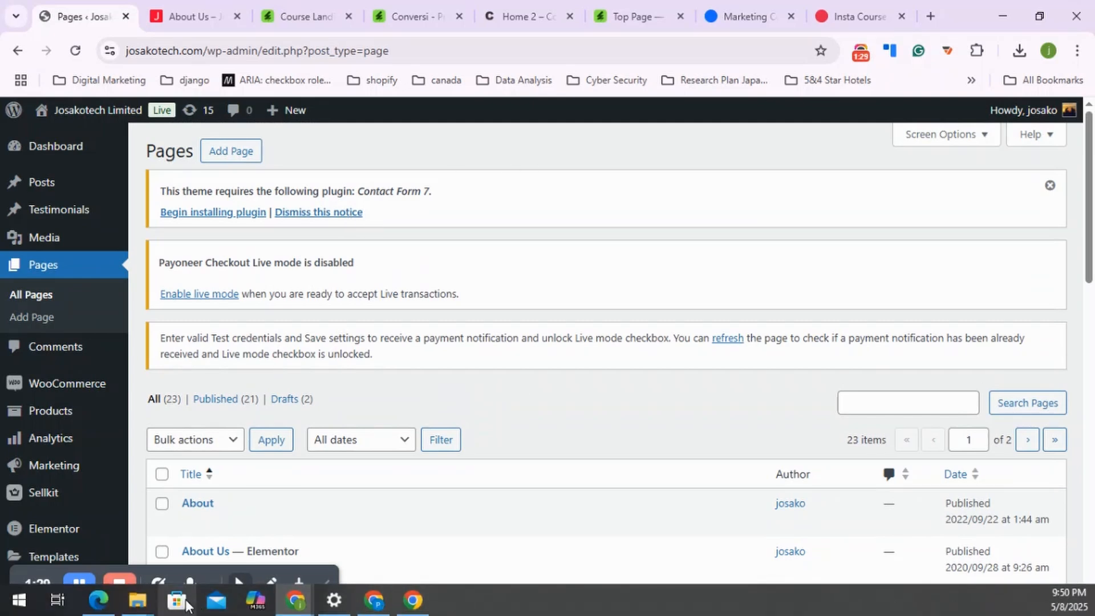
pyautogui.click(98, 600)
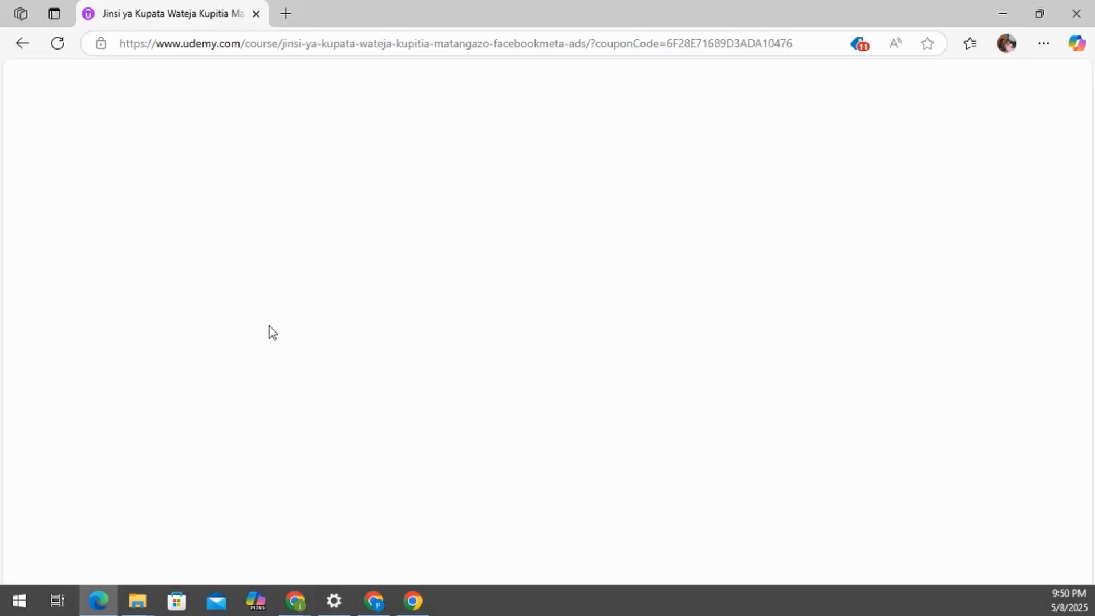
pyautogui.scroll(15, 379, 283)
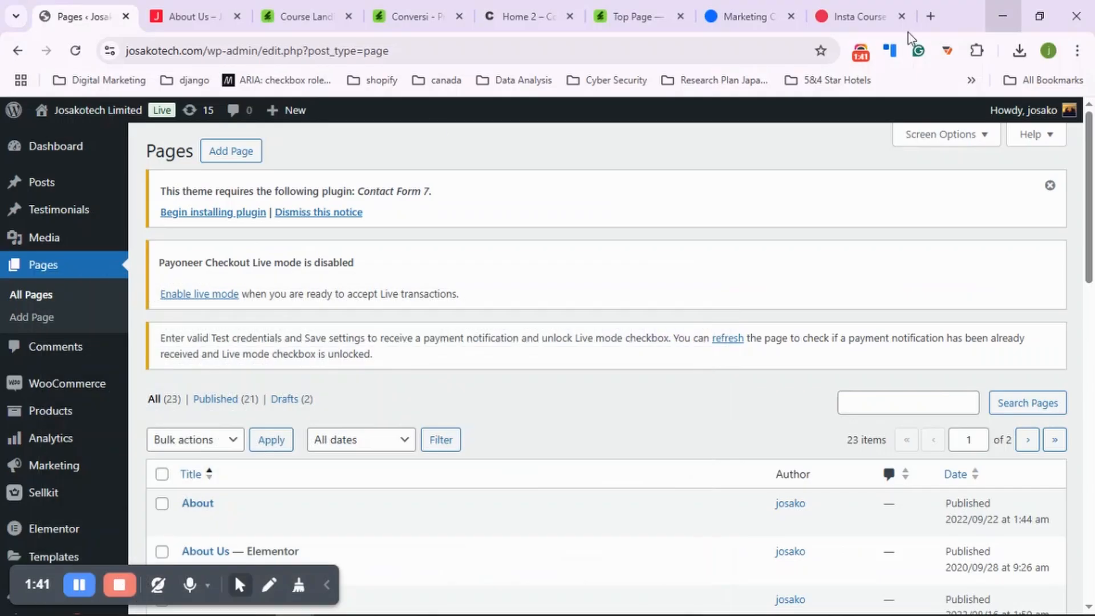
pyautogui.click(1003, 14)
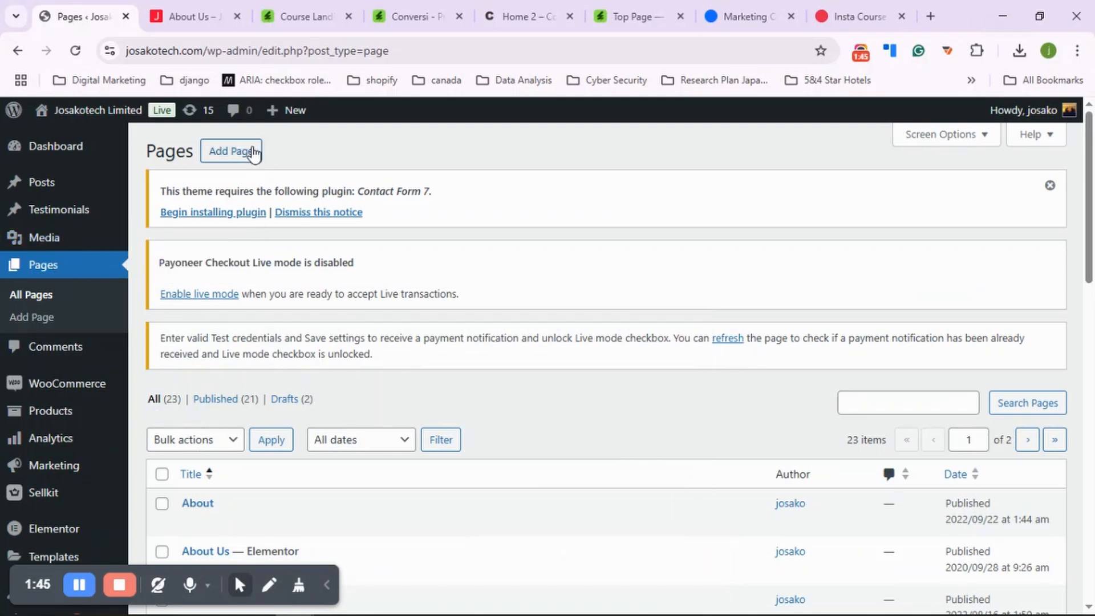
# - Add a new page and title it "Facebook Course Swahili"
pyautogui.click(253, 152)
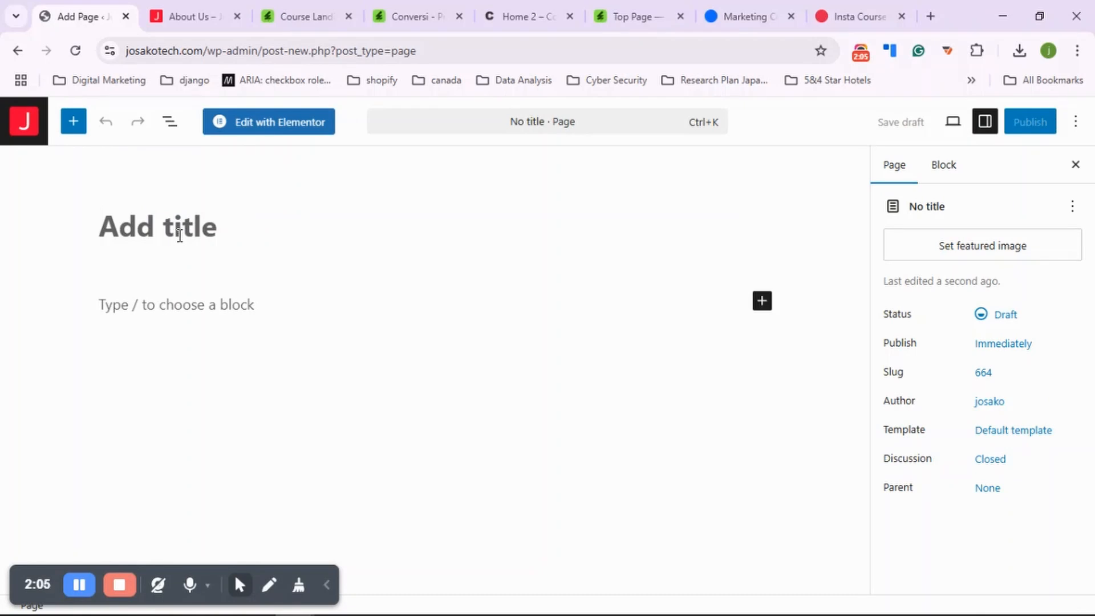
pyautogui.write('G')
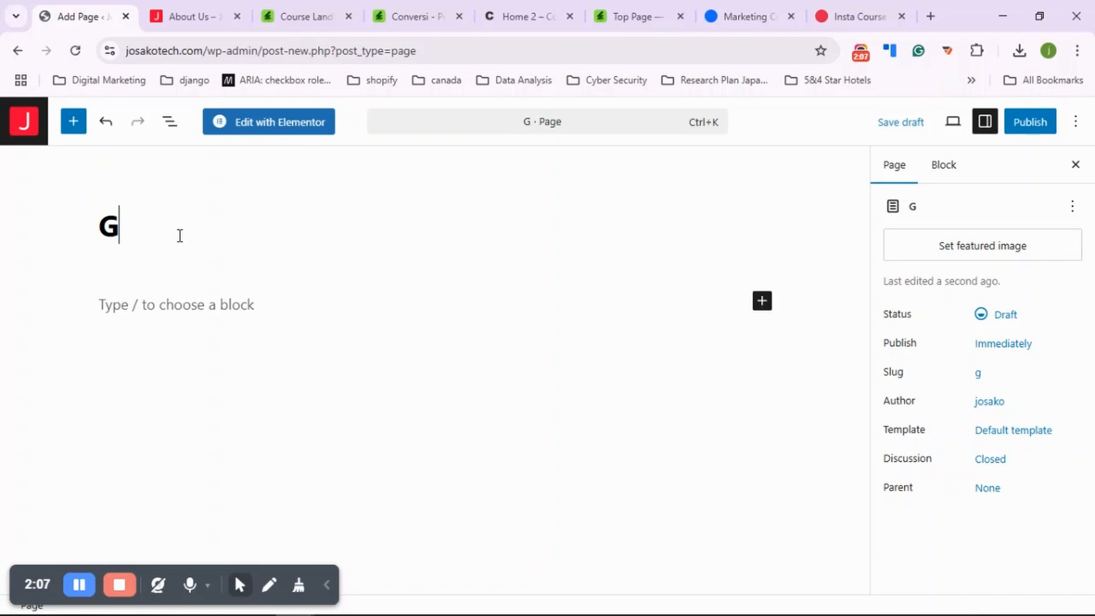
pyautogui.press('BackSpace')
pyautogui.write('F')
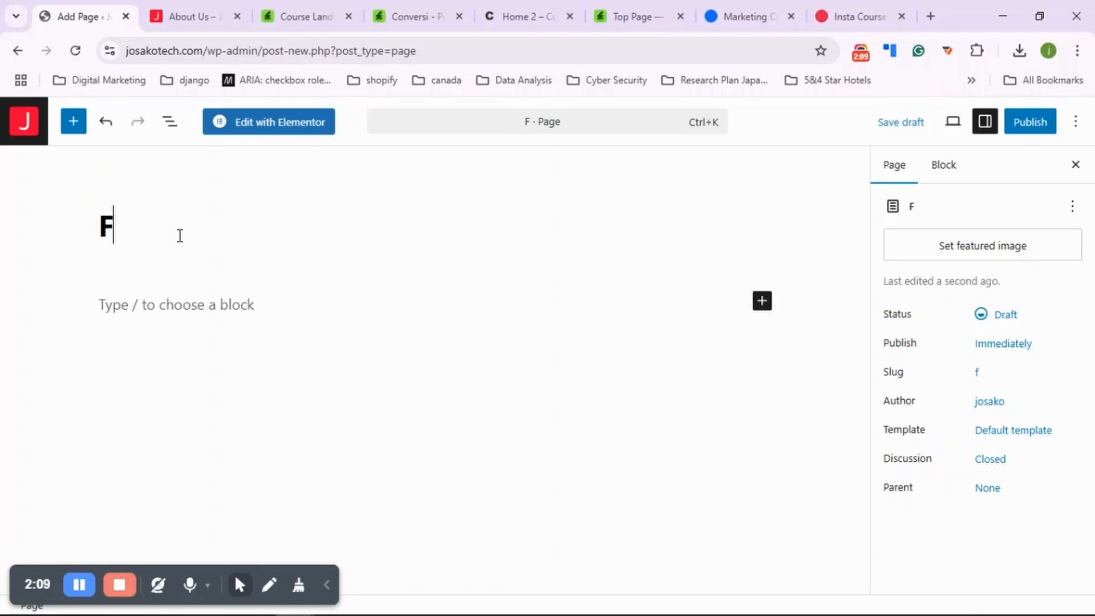
pyautogui.write('acebo')
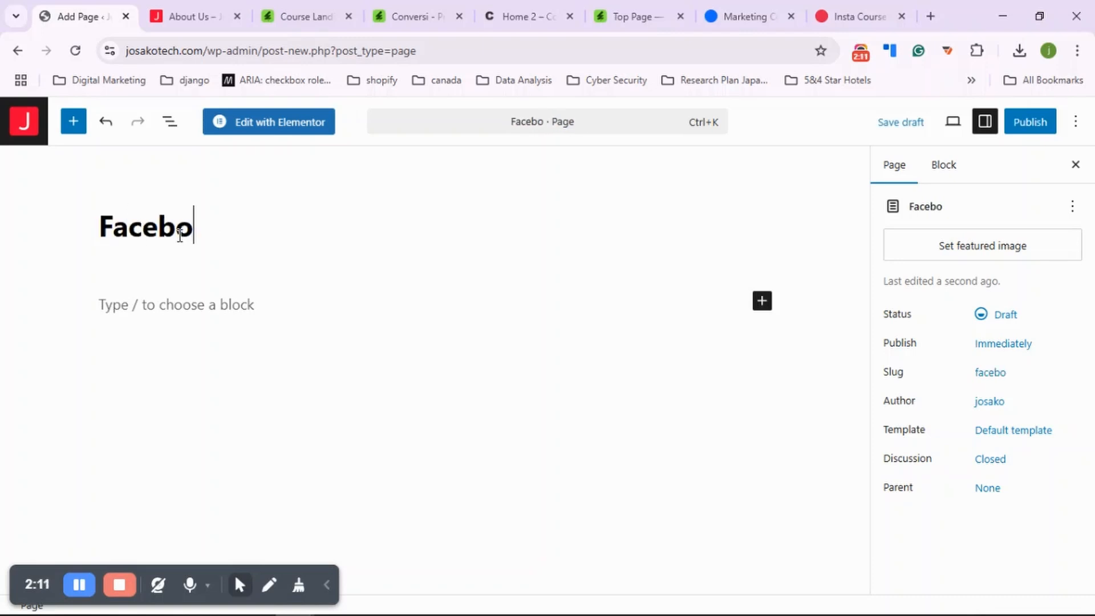
pyautogui.write('ok')
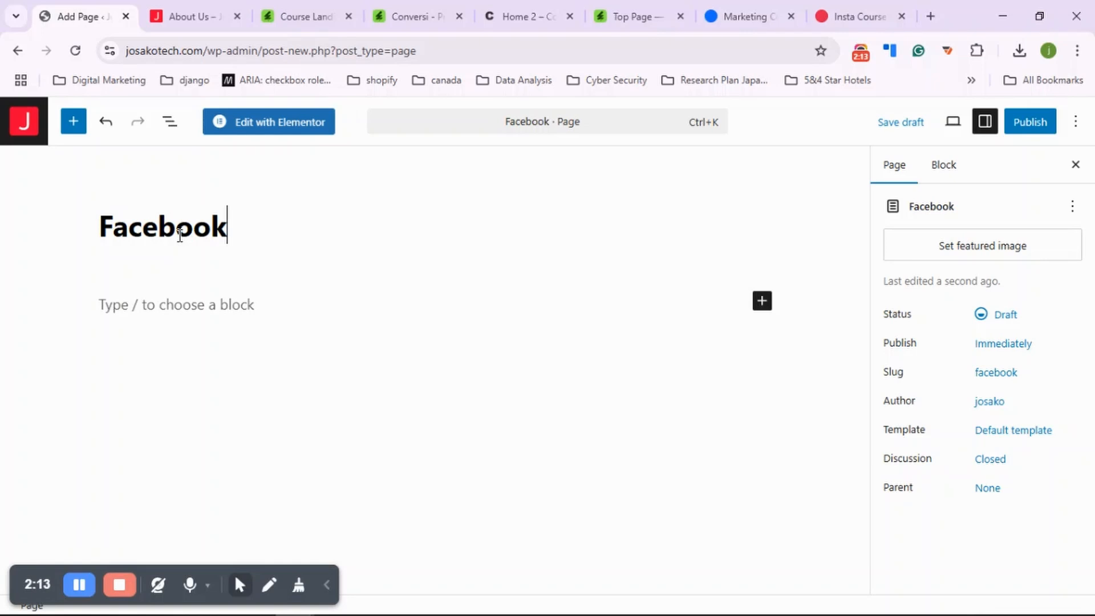
pyautogui.write(' COu')
pyautogui.press('BackSpace')
pyautogui.press('BackSpace')
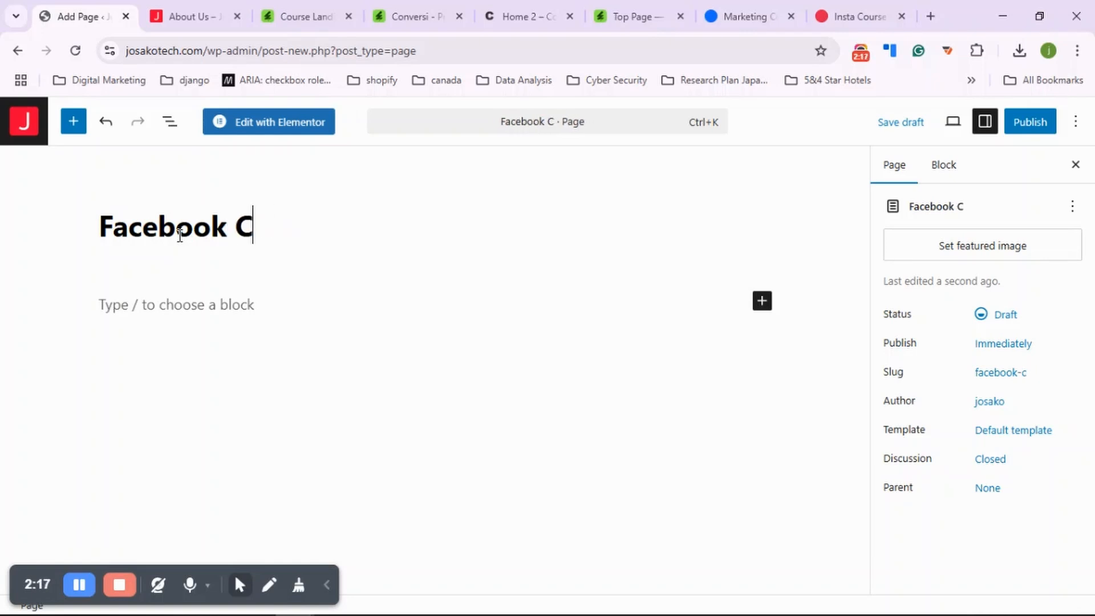
pyautogui.write('ourse')
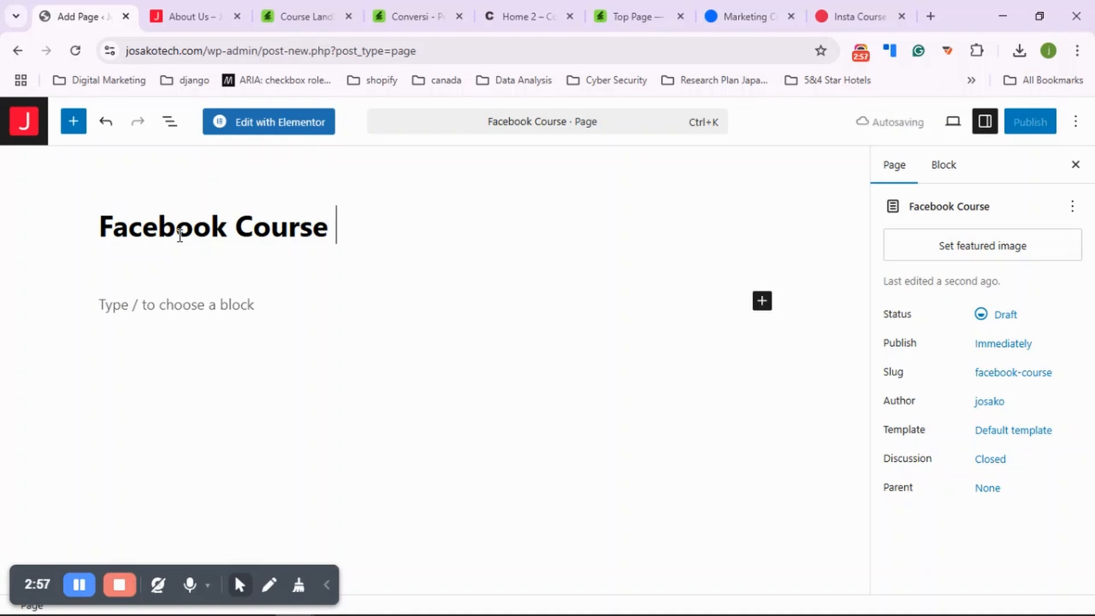
pyautogui.write('Swahili')
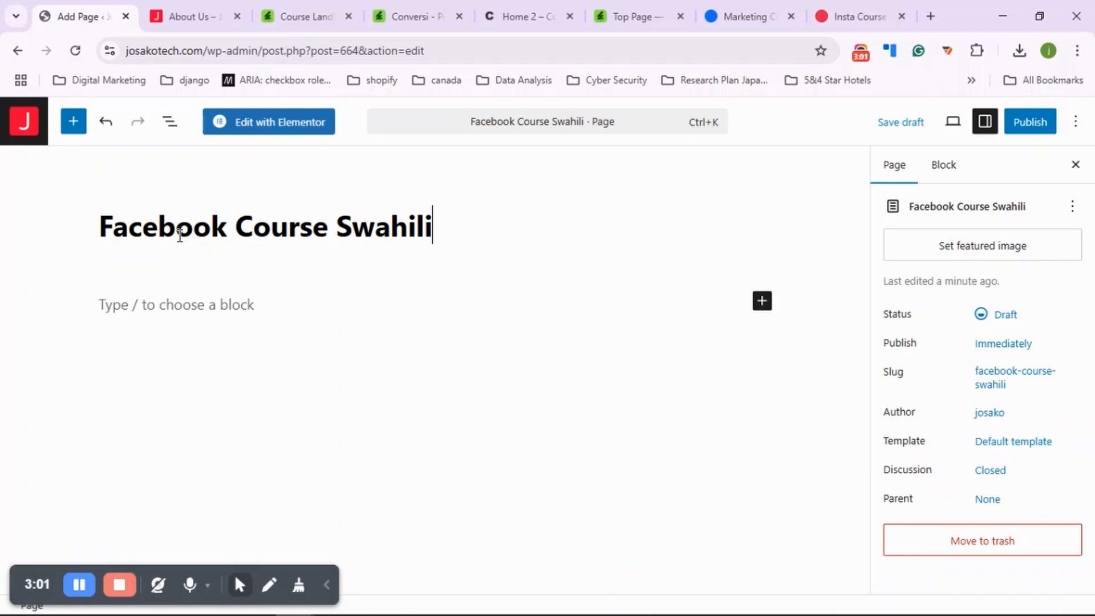
# - Insert a hyphen before "Swahili" so the page title reads "Facebook Course - Swahili"
pyautogui.press('Left')
pyautogui.press('Left')
pyautogui.press('Left')
pyautogui.press('Left')
pyautogui.press('Left')
pyautogui.press('Left')
pyautogui.press('Left')
pyautogui.write('-')
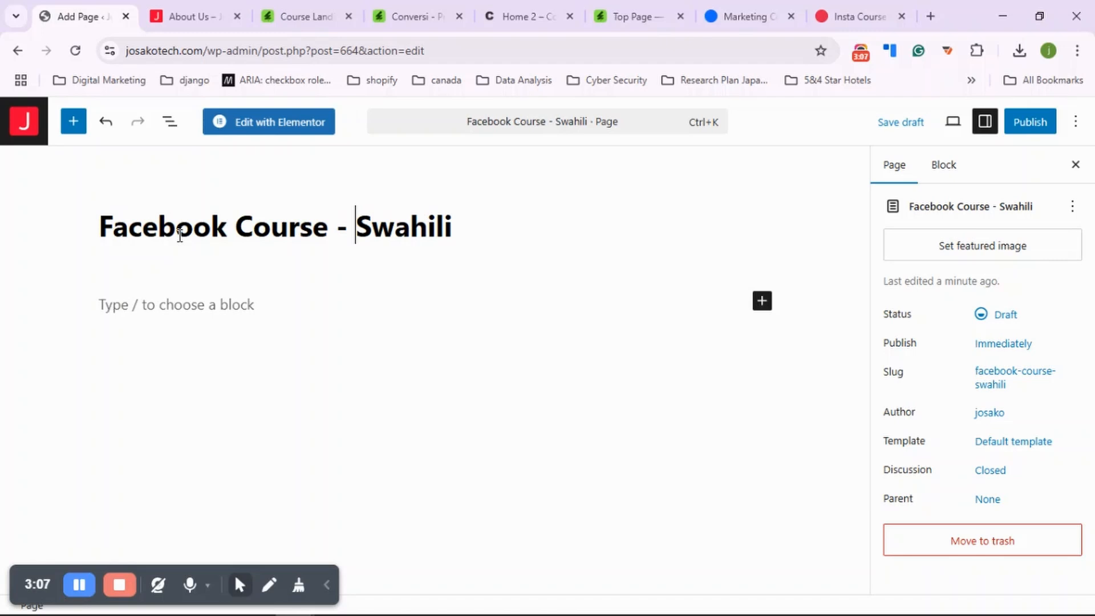
# - Publish the "Facebook Course - Swahili" page and open it for editing with Elementor
pyautogui.click(1031, 125)
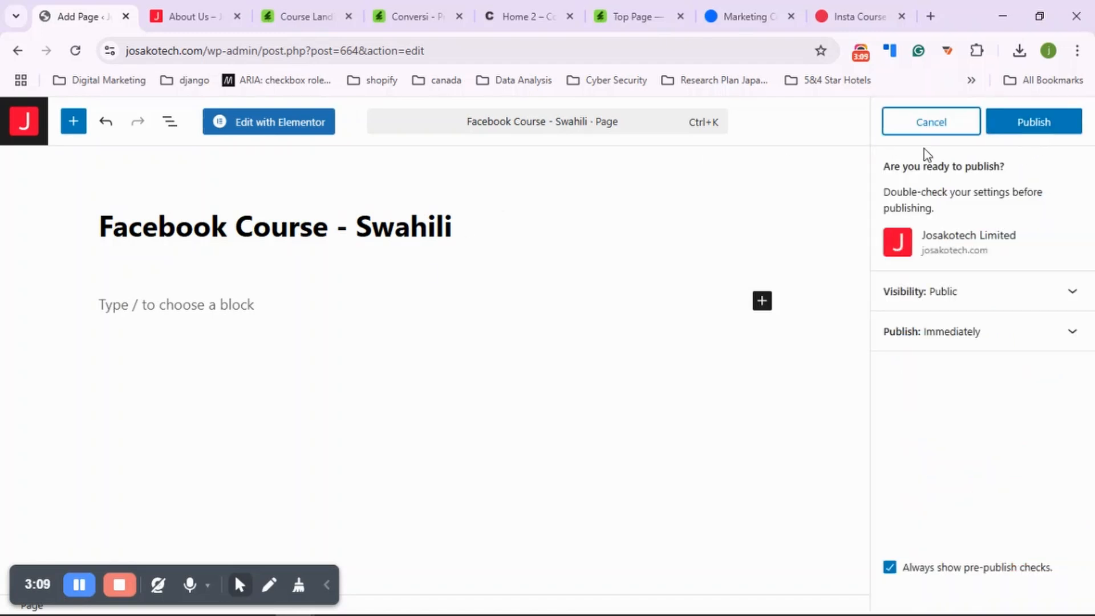
pyautogui.click(1033, 122)
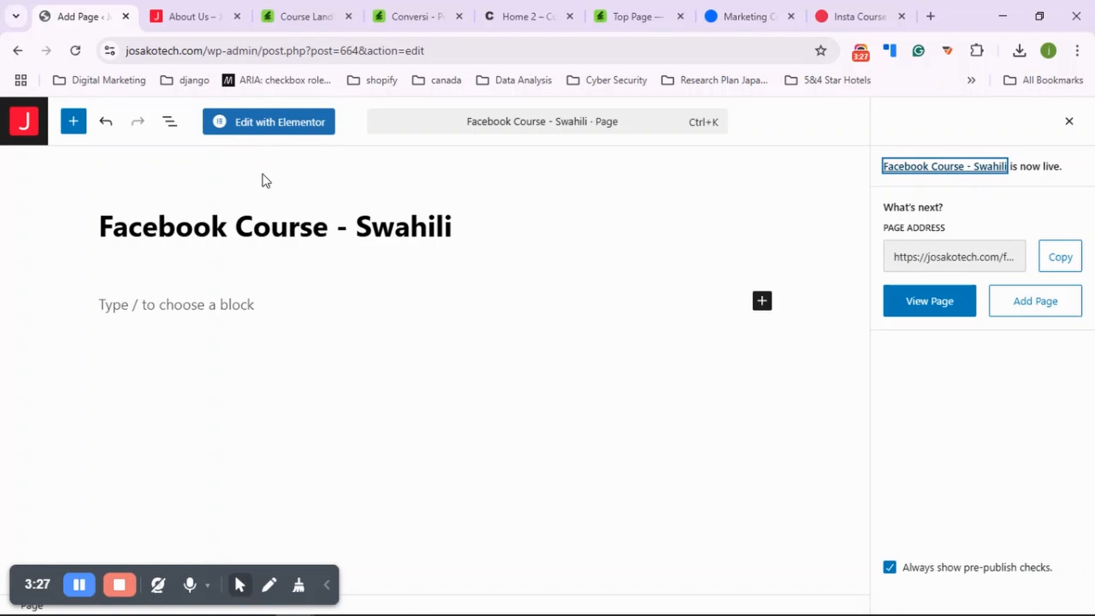
pyautogui.click(298, 126)
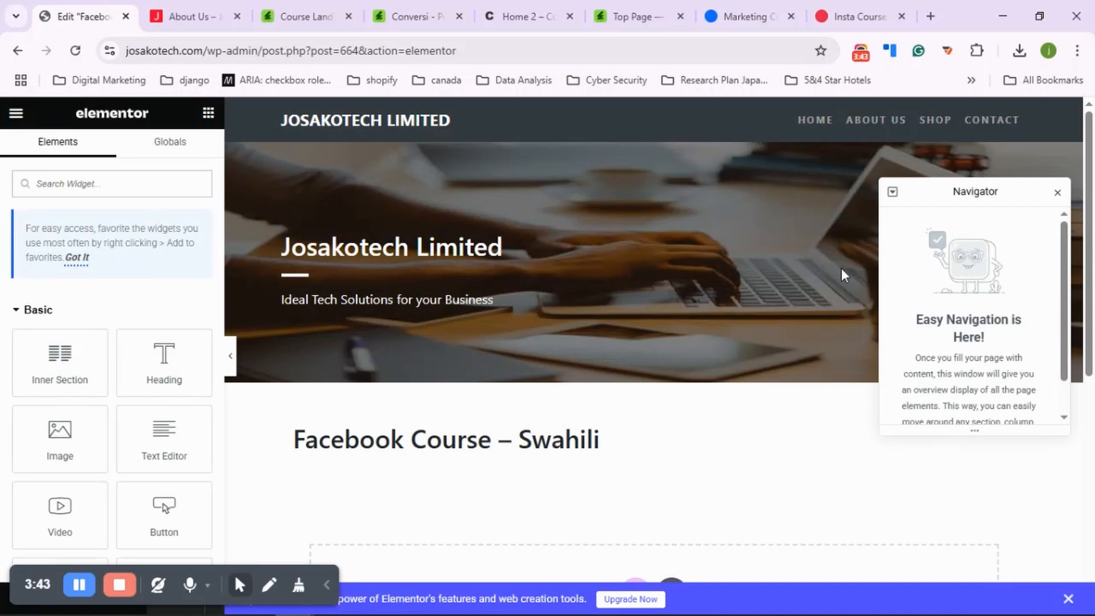
# - Examine the new page's default layout in the preview, from the header banner and title to the footer
pyautogui.scroll(-7, 766, 271)
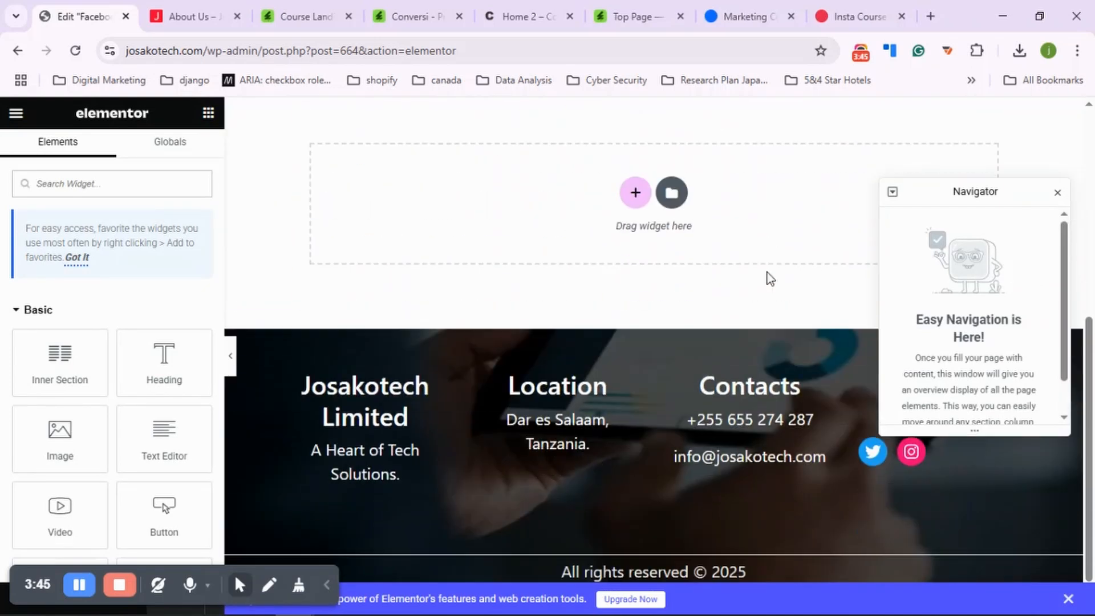
pyautogui.scroll(3, 767, 272)
pyautogui.scroll(4, 767, 272)
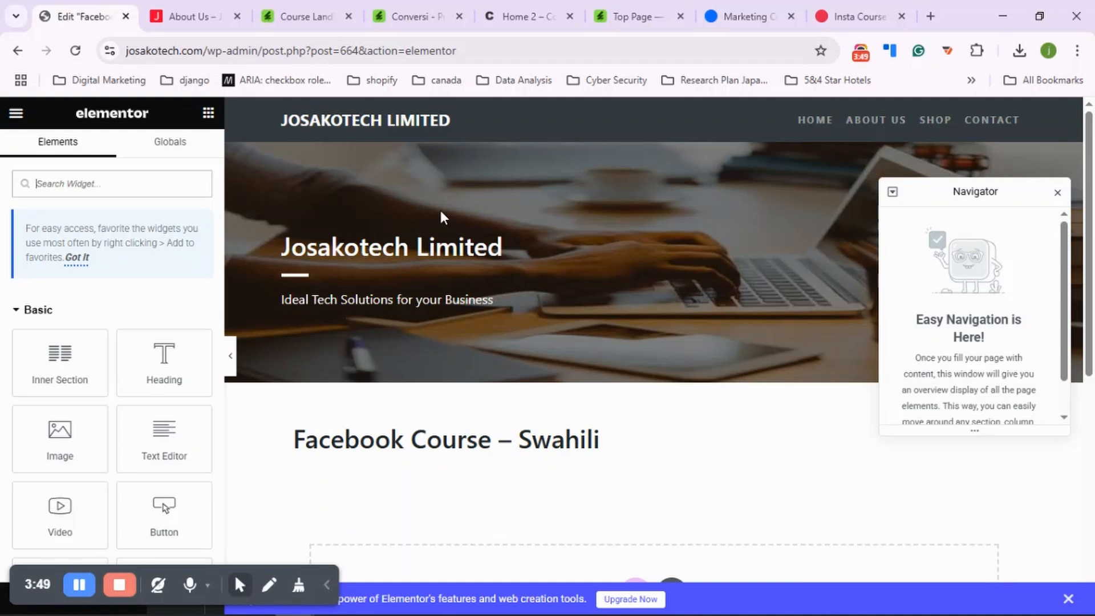
pyautogui.scroll(-5, 443, 215)
pyautogui.scroll(-2, 442, 217)
pyautogui.scroll(5, 614, 425)
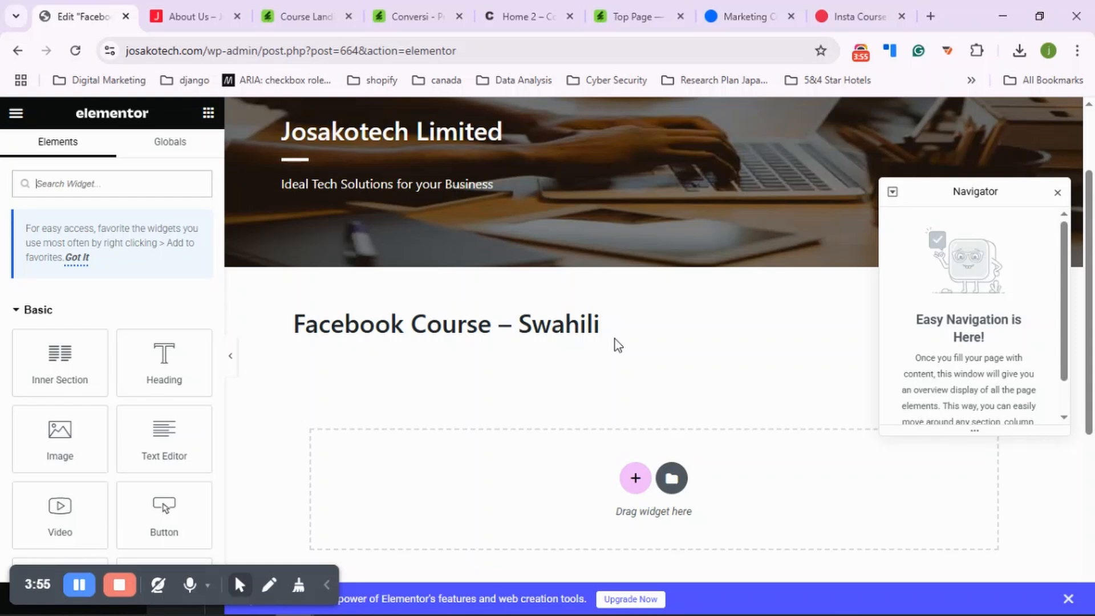
pyautogui.scroll(2, 614, 339)
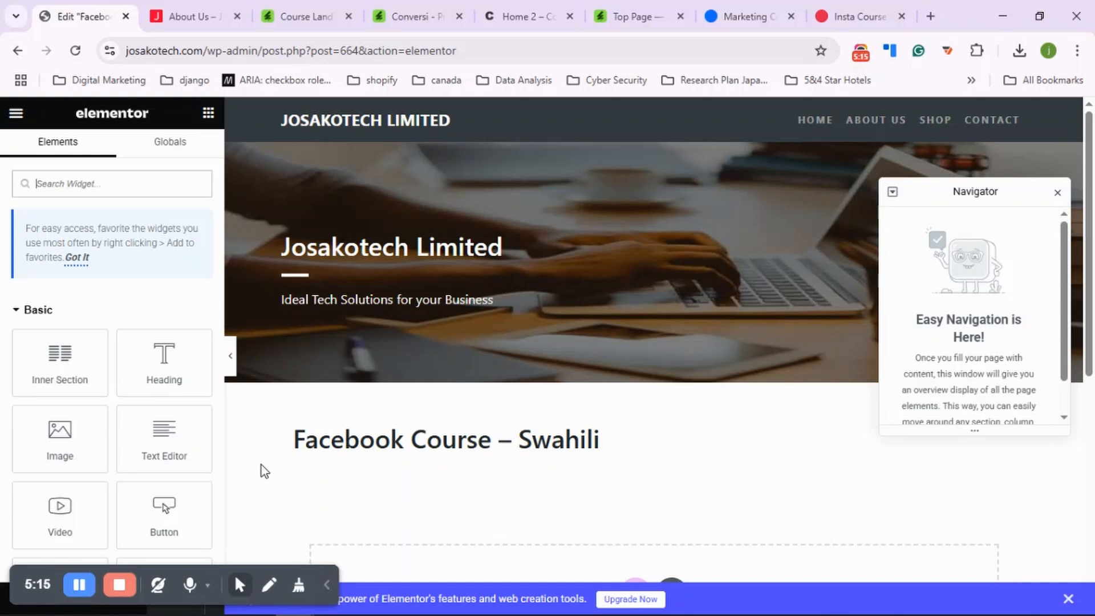
pyautogui.scroll(-1, 259, 474)
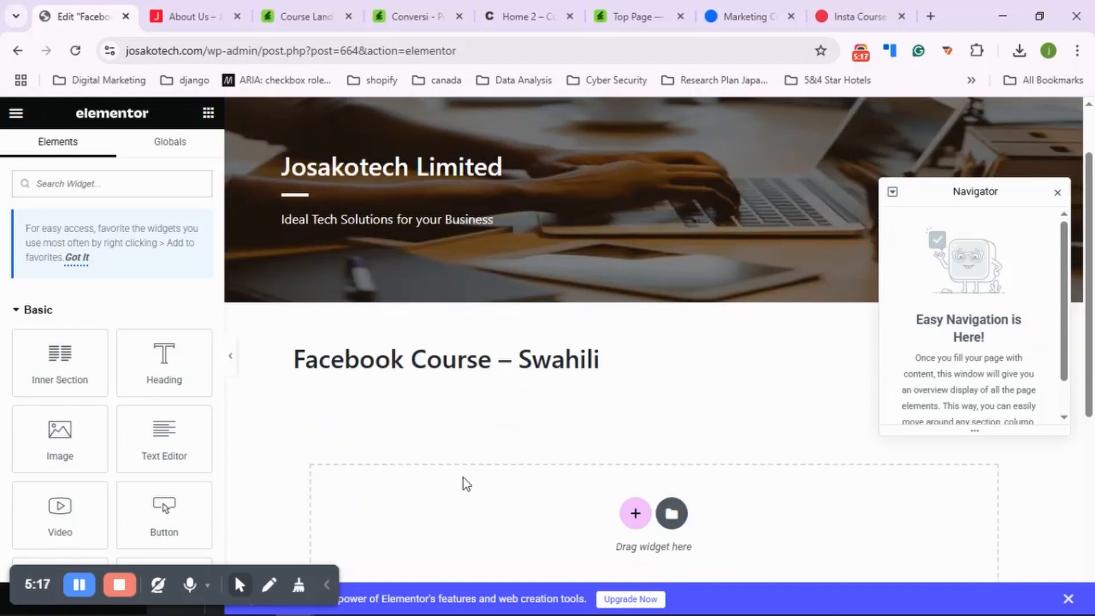
# - Set the page layout to Elementor Canvas in the page settings and move the Navigator panel clear of the empty drop area
pyautogui.click(333, 586)
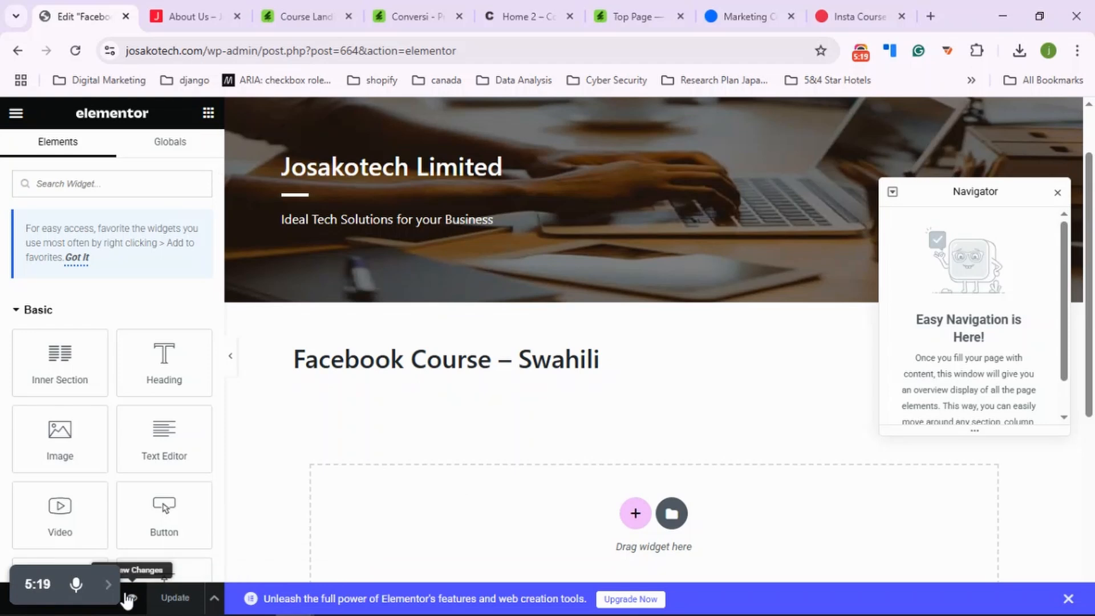
pyautogui.moveTo(19, 570); pyautogui.dragTo(304, 514)
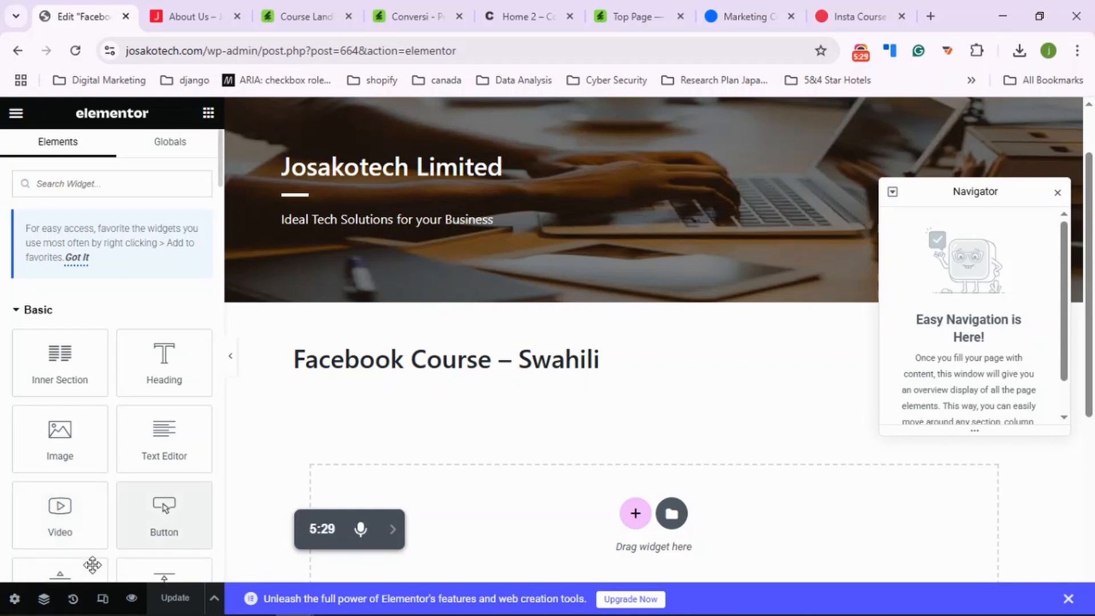
pyautogui.click(15, 600)
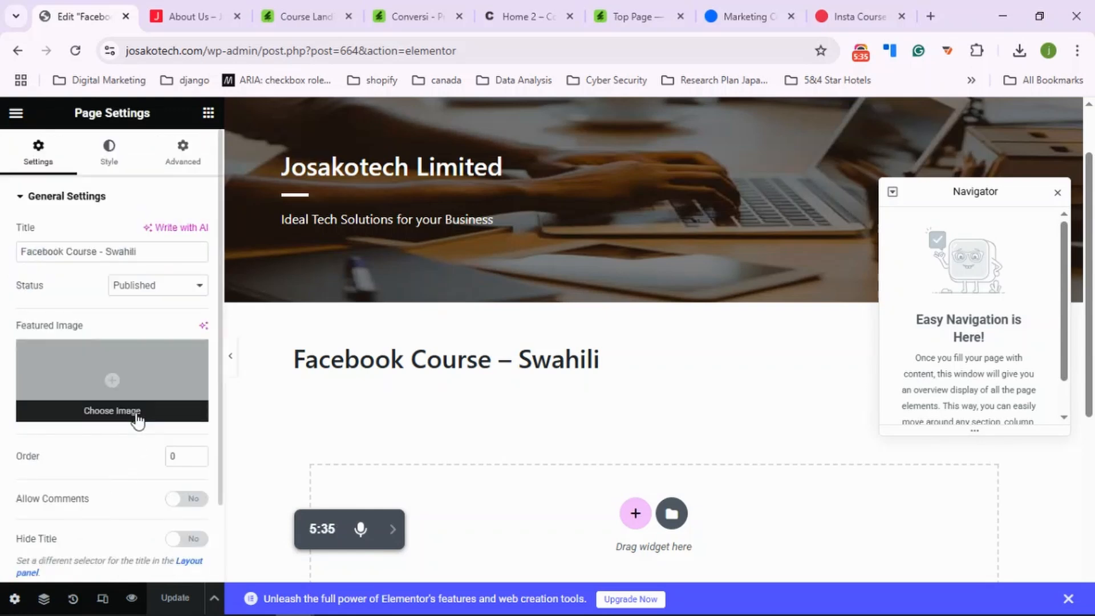
pyautogui.scroll(-2, 134, 428)
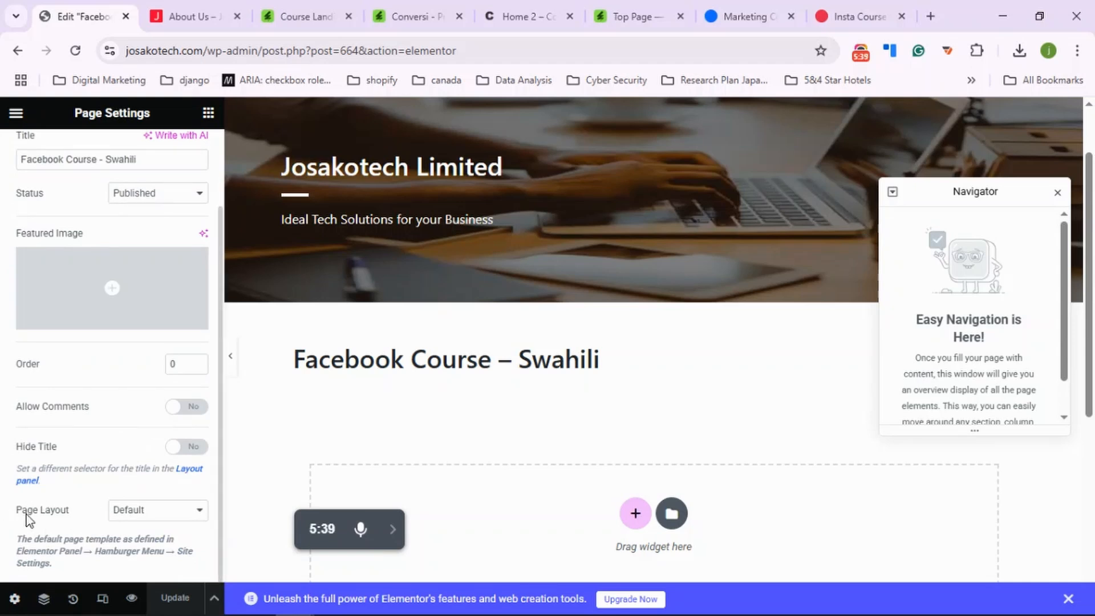
pyautogui.click(135, 513)
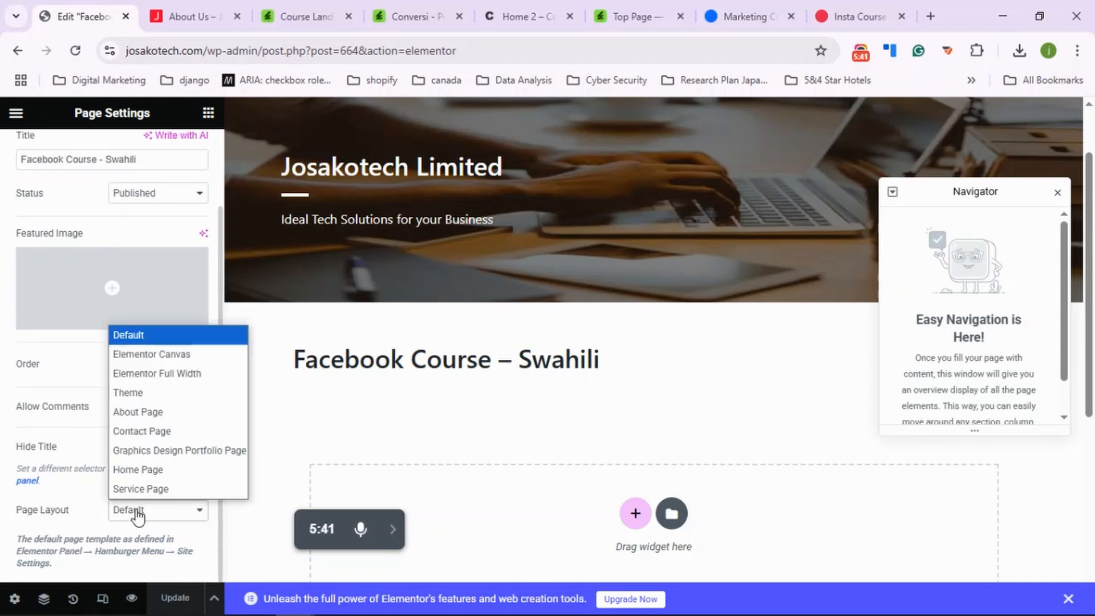
pyautogui.click(137, 358)
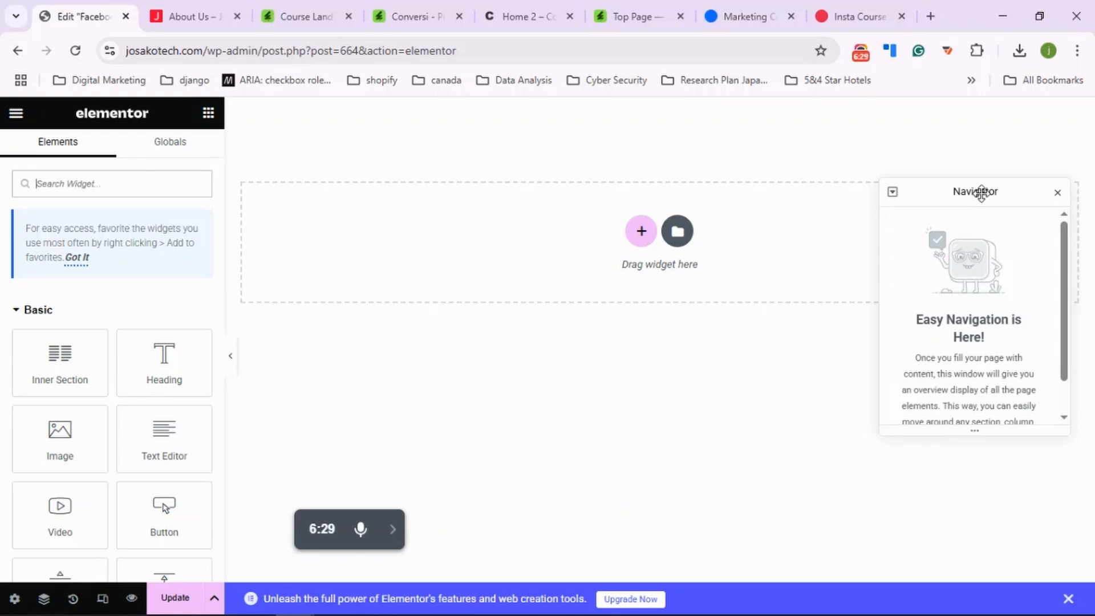
pyautogui.moveTo(981, 193); pyautogui.dragTo(968, 370)
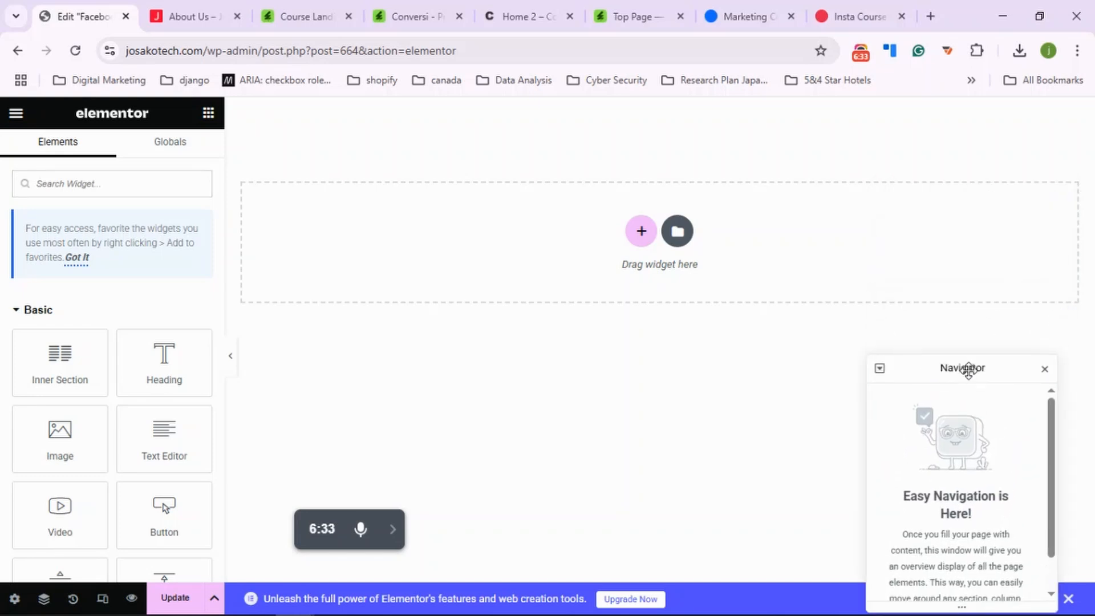
# - Find the Marketing Course demo page among the open browser tabs and place its tab directly beside the Elementor editor's tab
pyautogui.click(622, 19)
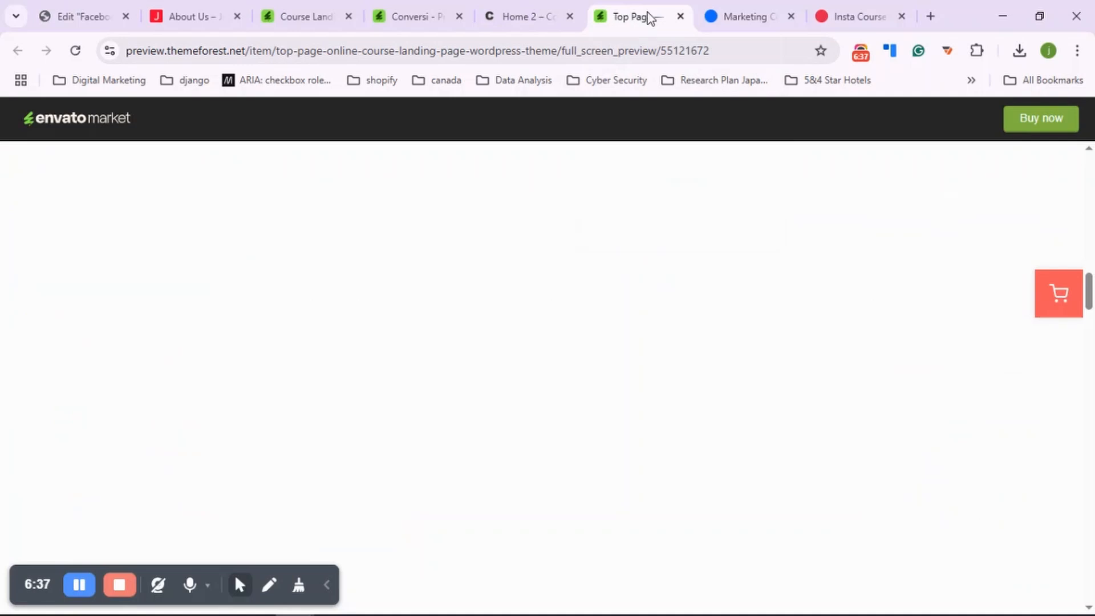
pyautogui.click(707, 22)
pyautogui.moveTo(735, 18); pyautogui.dragTo(530, 19)
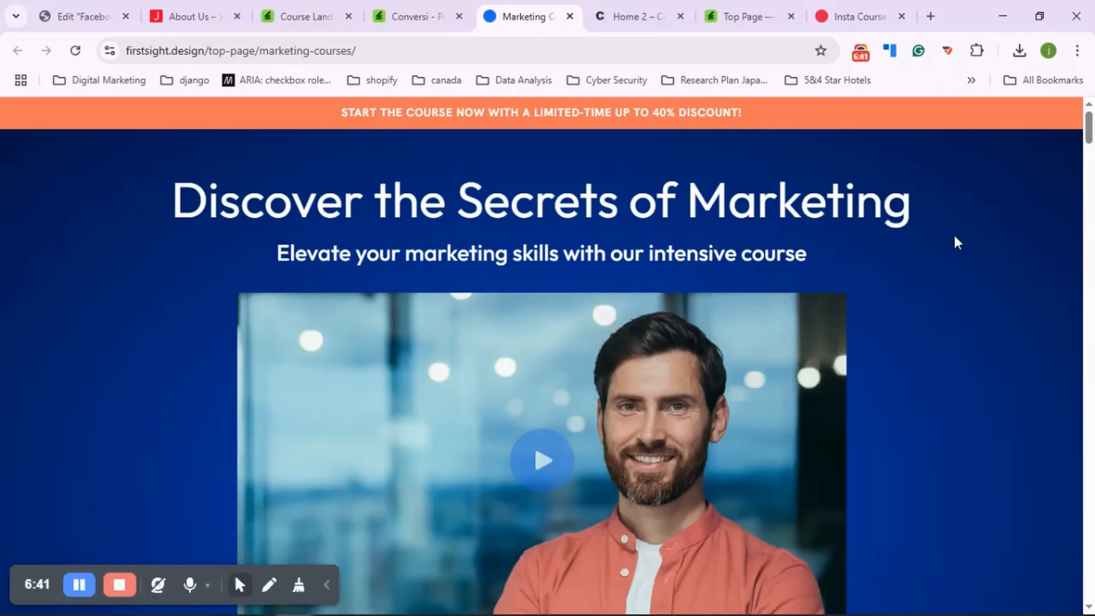
pyautogui.click(1080, 300)
pyautogui.moveTo(515, 22); pyautogui.dragTo(183, 57)
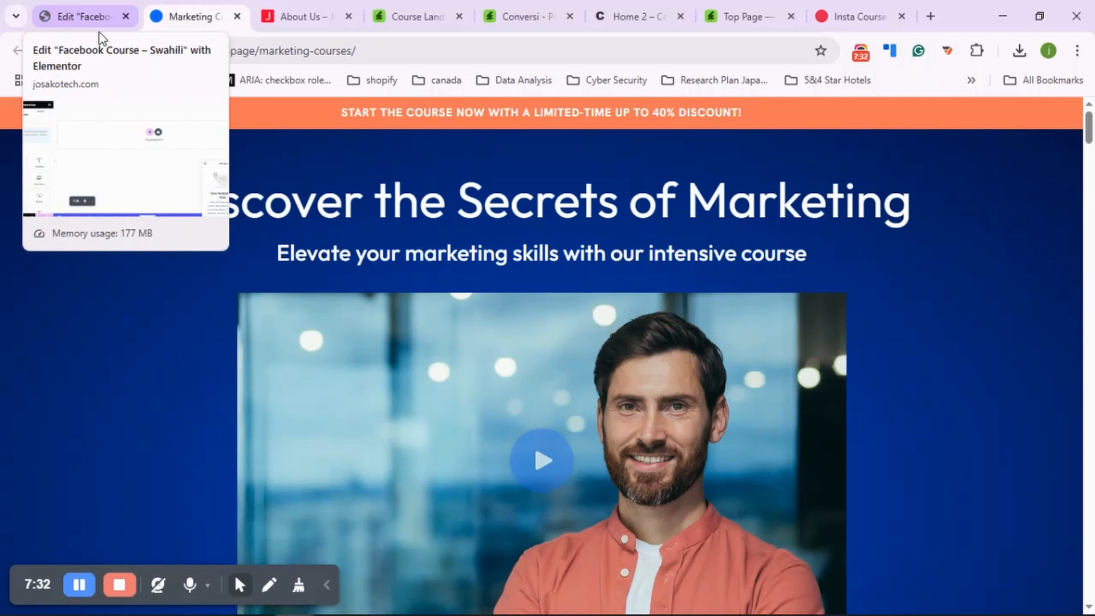
# - Return to the Elementor editor and add a single-column section to the empty page
pyautogui.click(98, 31)
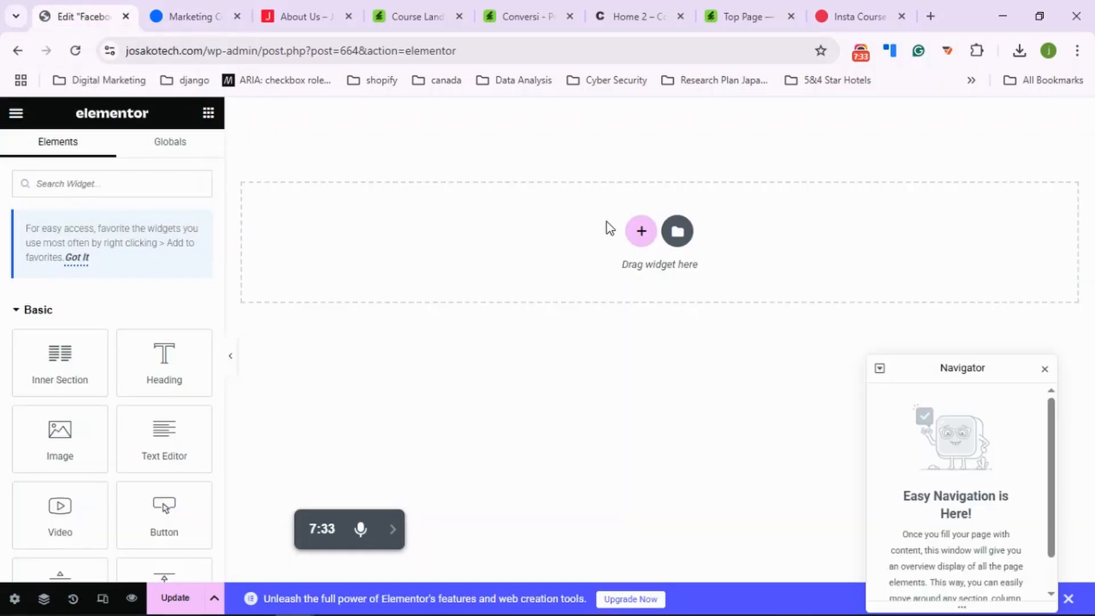
pyautogui.click(641, 234)
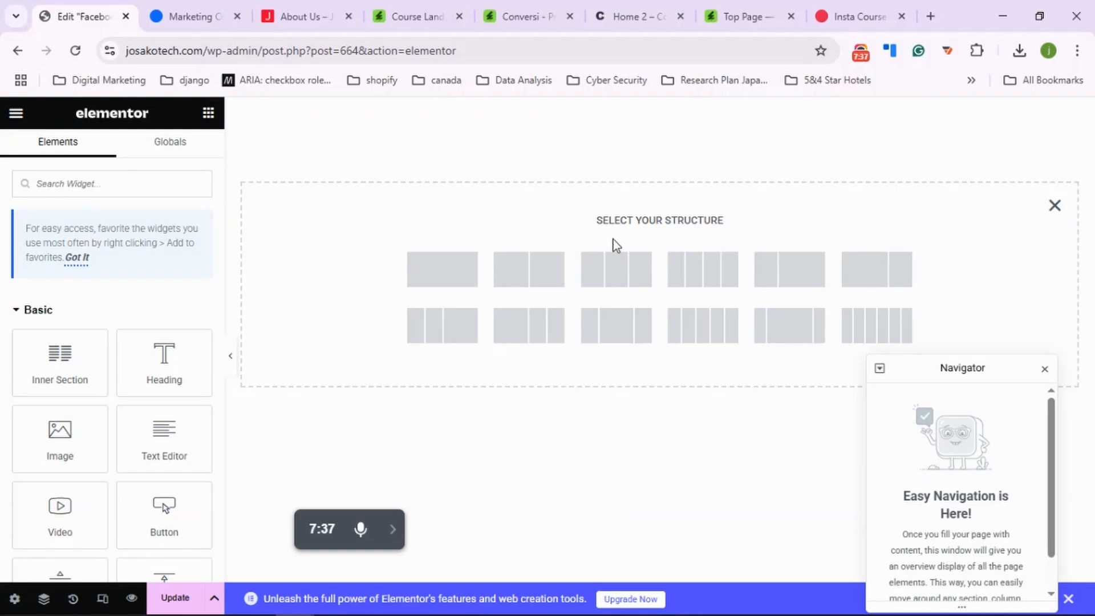
pyautogui.click(442, 280)
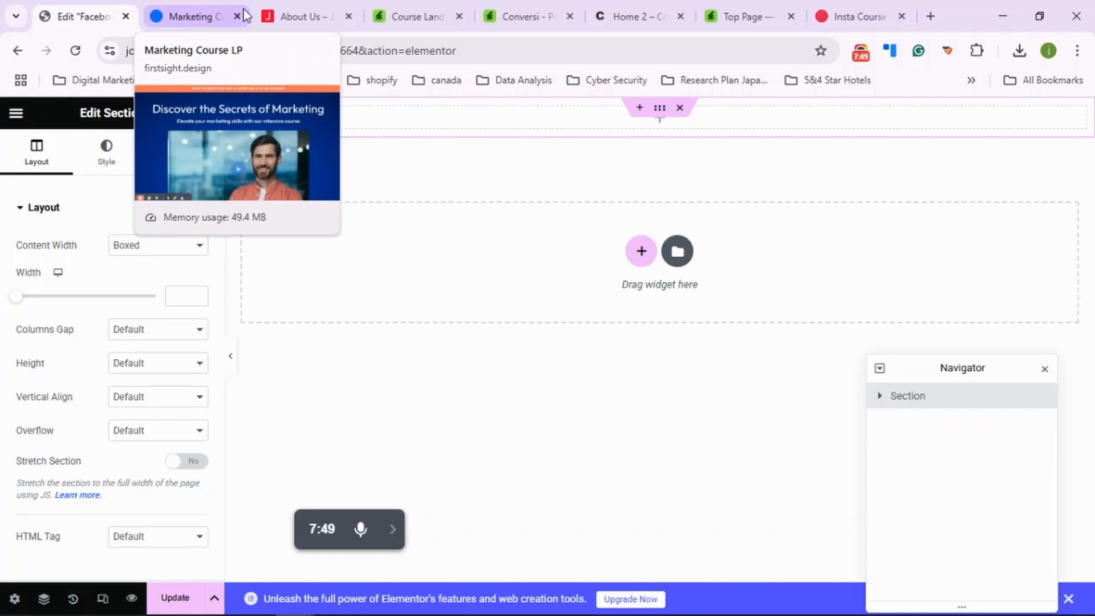
# - Review the discount bar at the top of the Marketing Course page and the section structures available in the Elementor editor
pyautogui.click(216, 17)
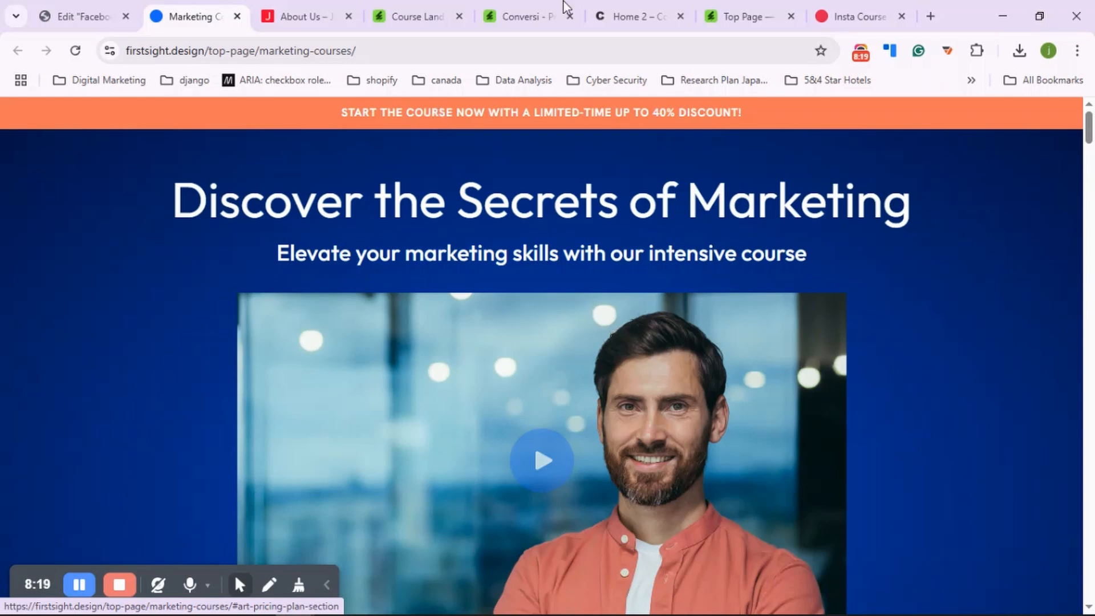
pyautogui.click(56, 21)
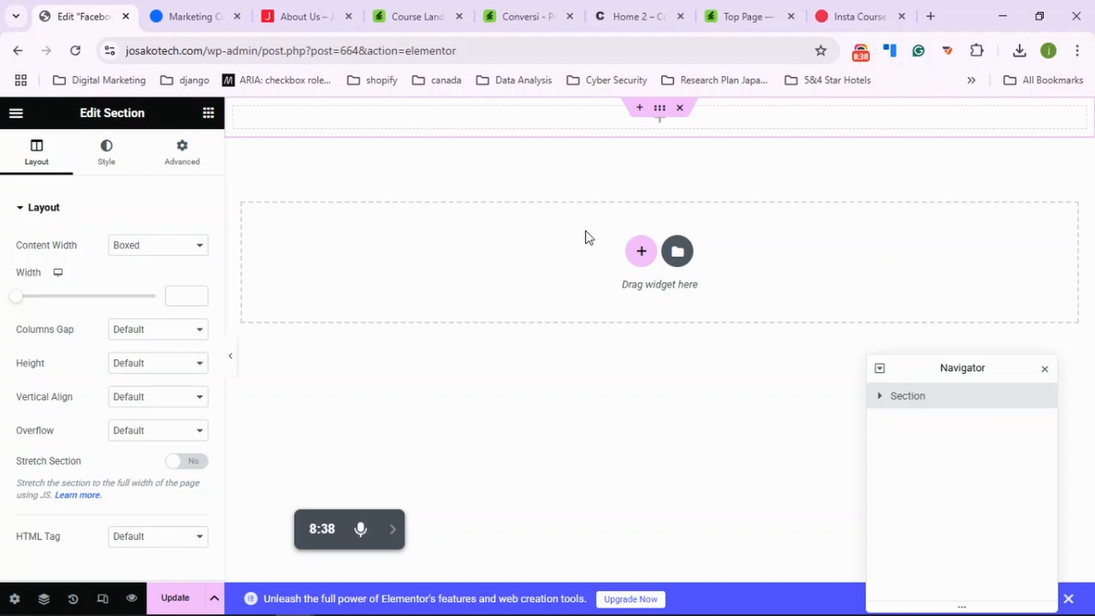
pyautogui.click(641, 250)
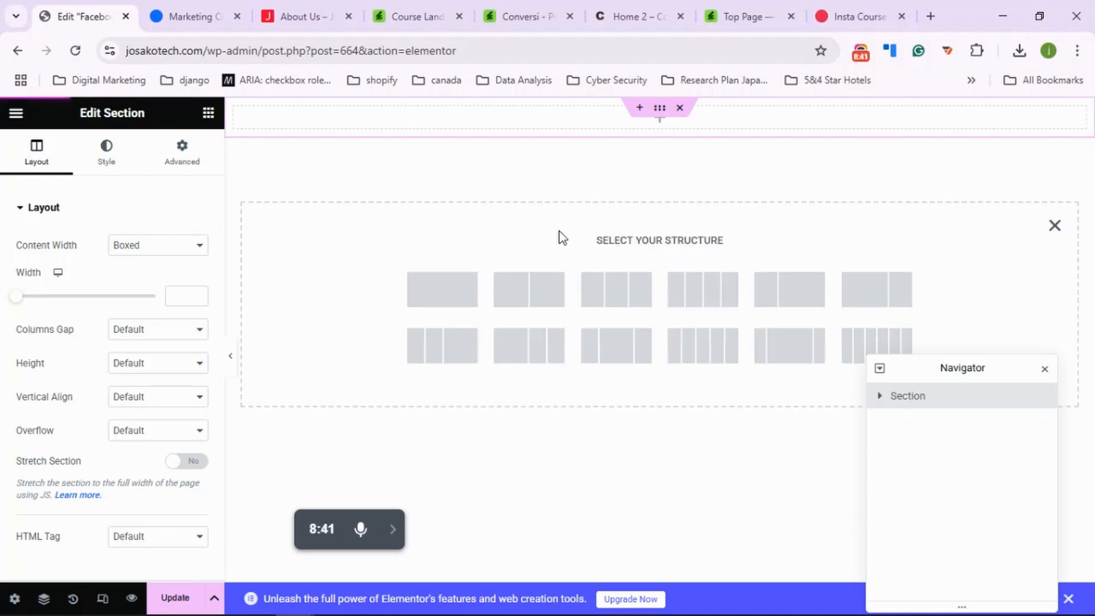
pyautogui.click(1054, 225)
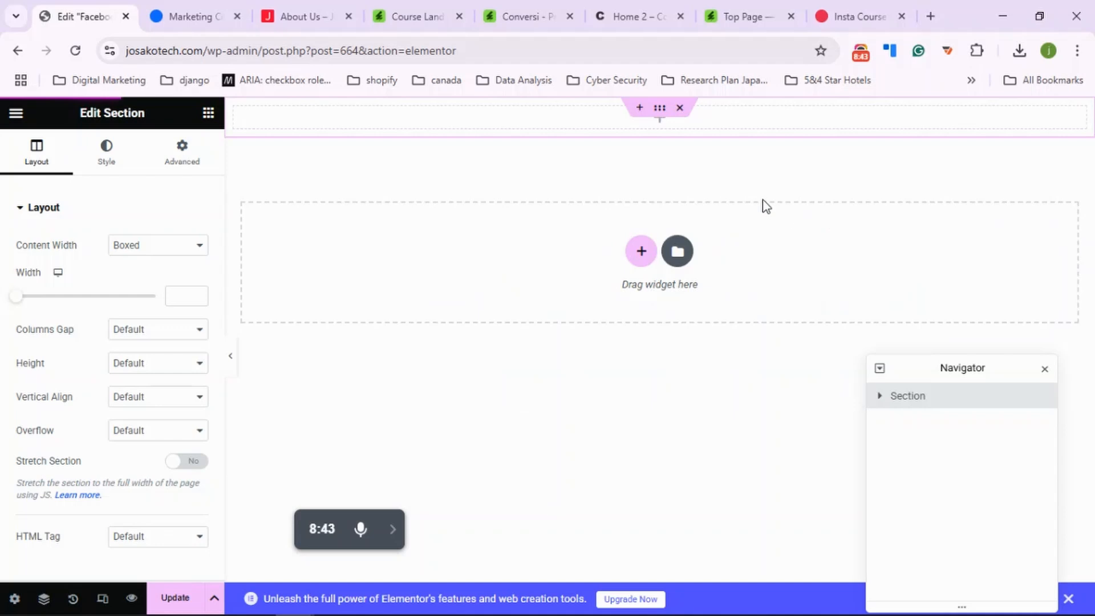
# - Show the widget list for the new section, move the Navigator panel higher, and toggle the section's visibility off and on
pyautogui.click(662, 128)
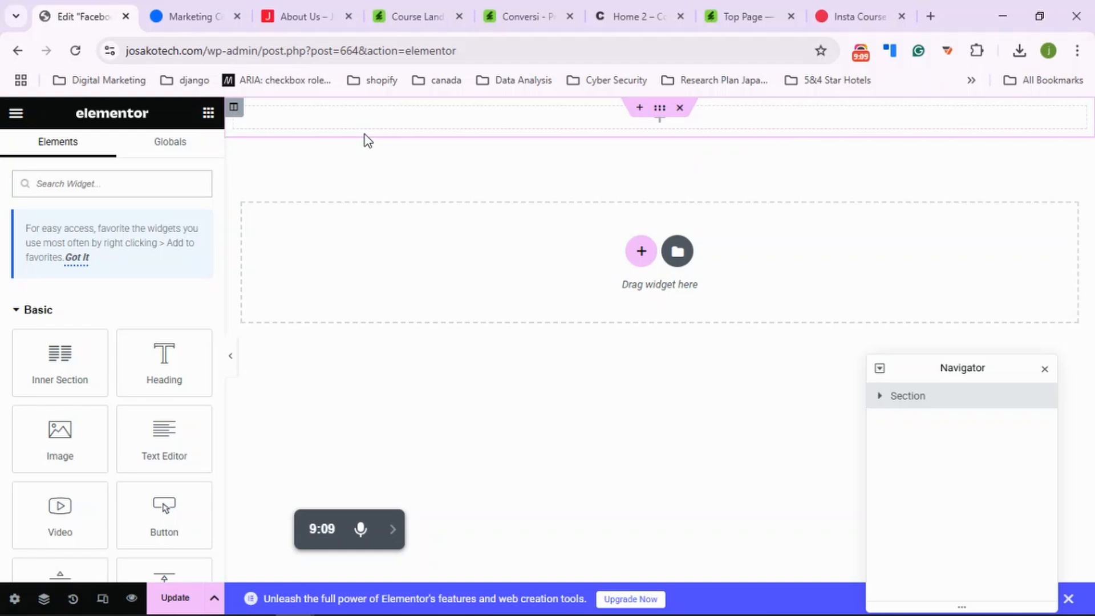
pyautogui.moveTo(1015, 396)
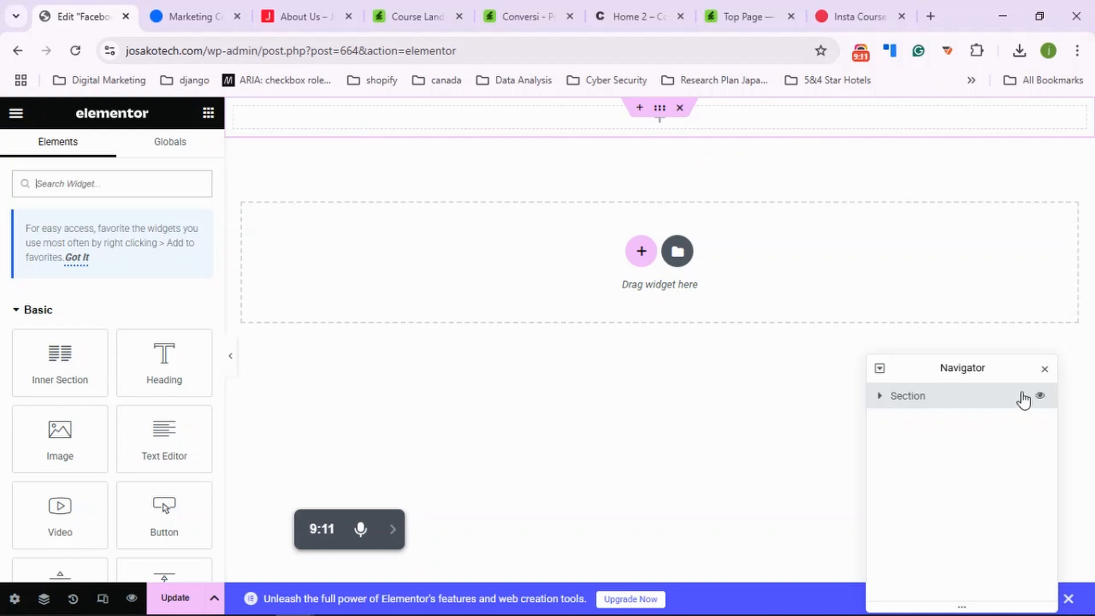
pyautogui.moveTo(1009, 368); pyautogui.dragTo(997, 223)
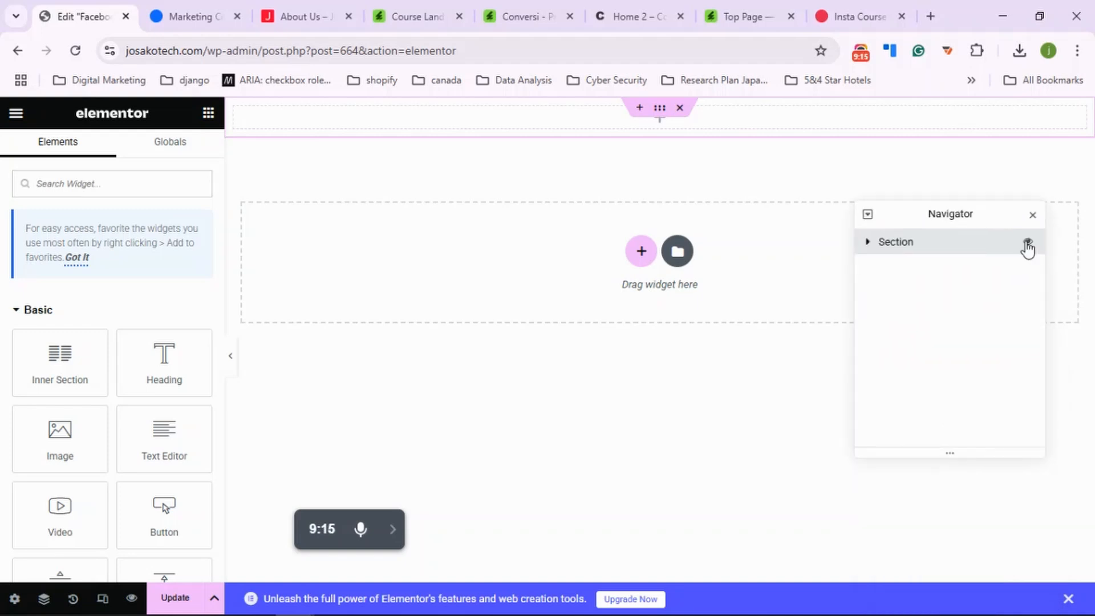
pyautogui.click(1027, 244)
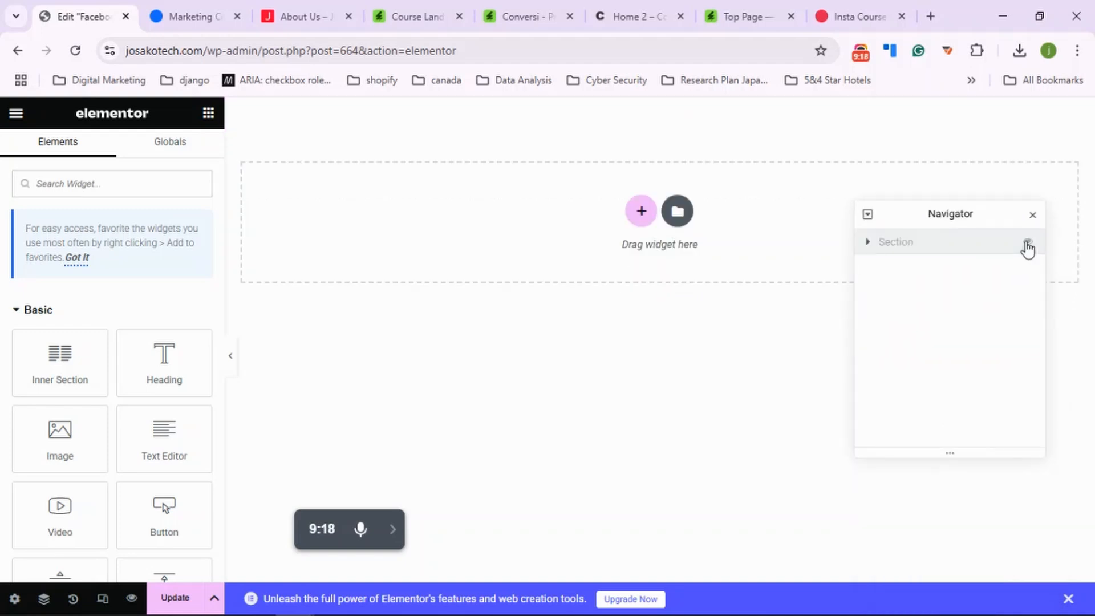
pyautogui.click(1027, 245)
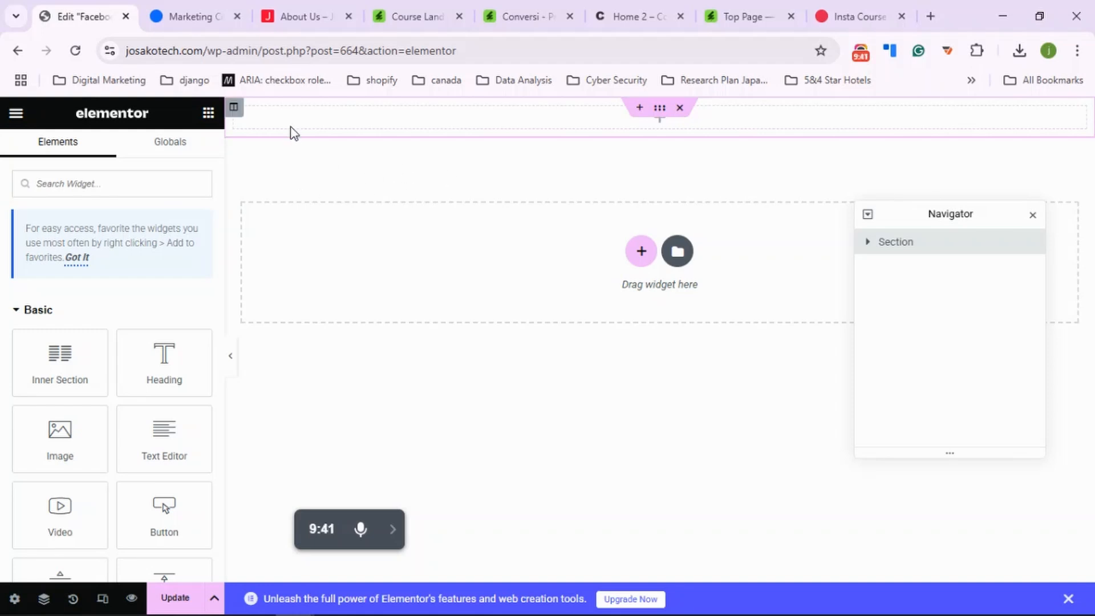
# - Give the new section a classic background in the red colour #CF0707
pyautogui.click(235, 111)
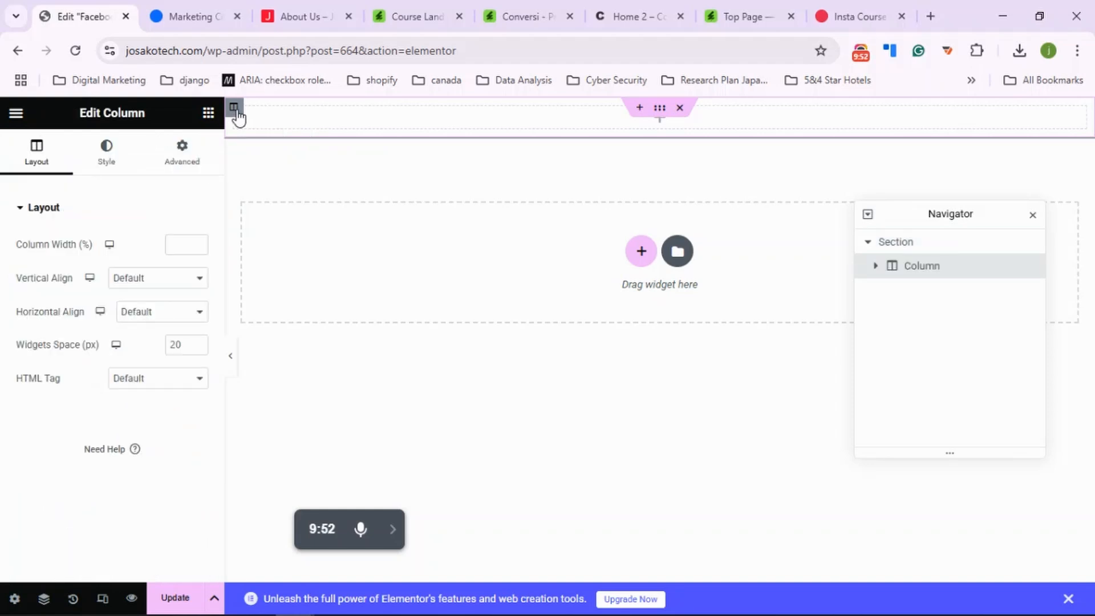
pyautogui.click(881, 242)
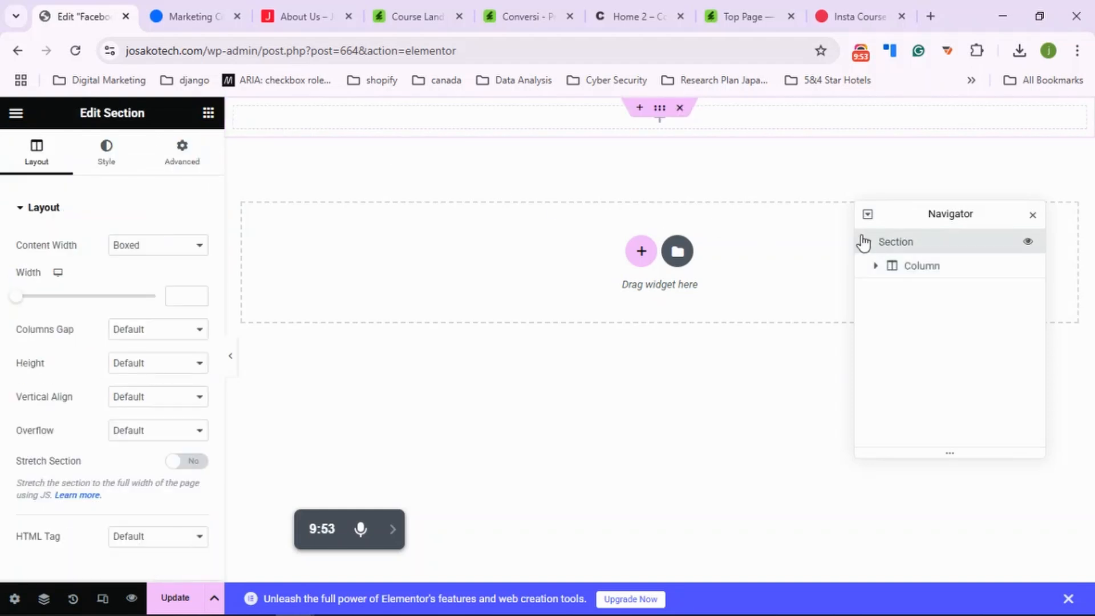
pyautogui.click(98, 165)
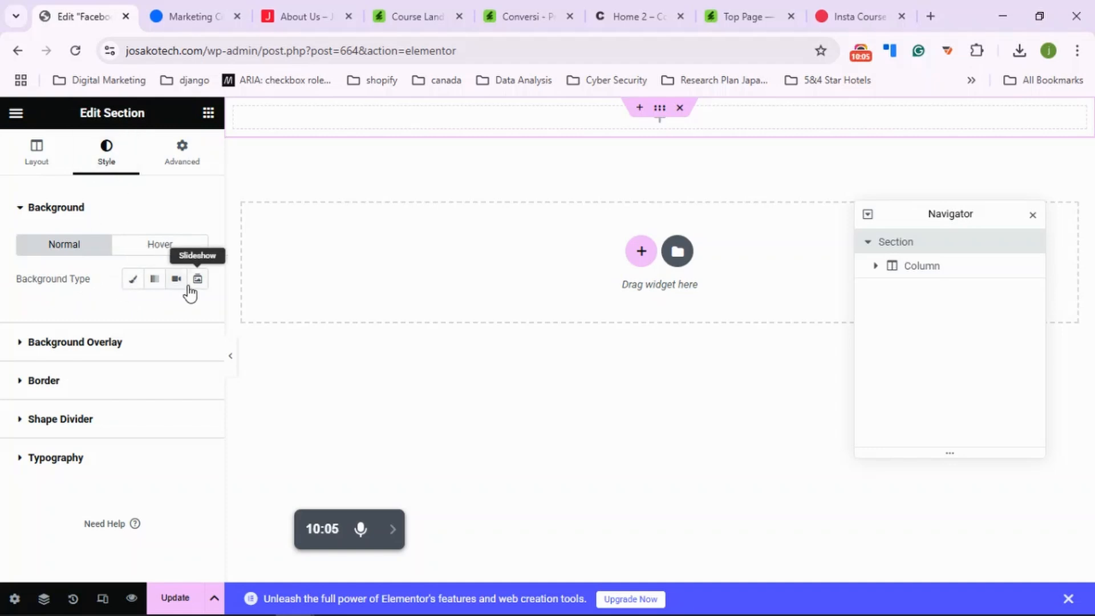
pyautogui.click(134, 282)
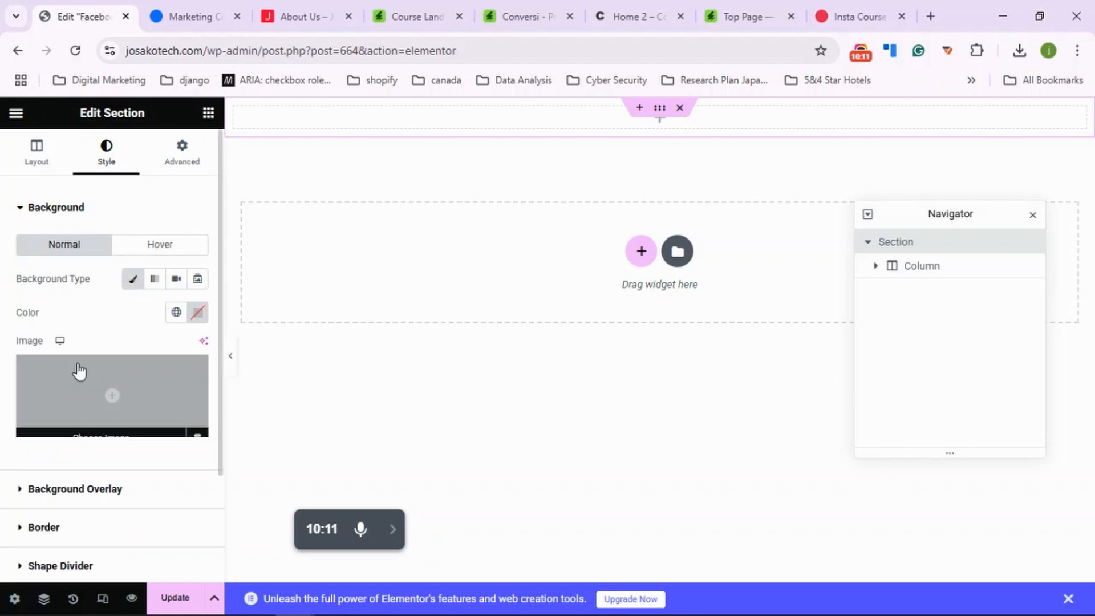
pyautogui.click(198, 318)
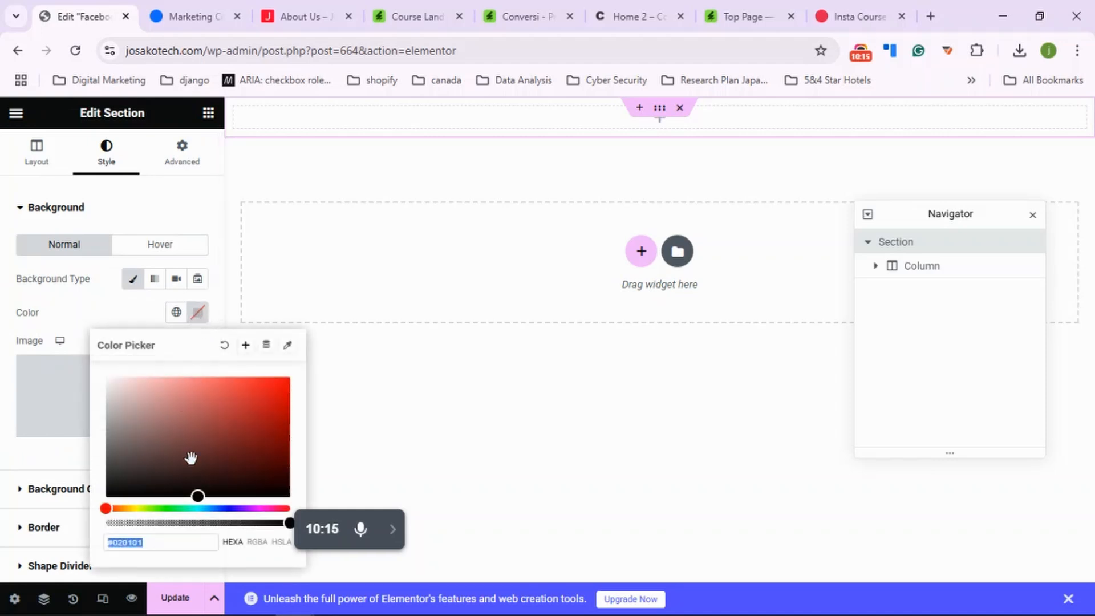
pyautogui.click(283, 398)
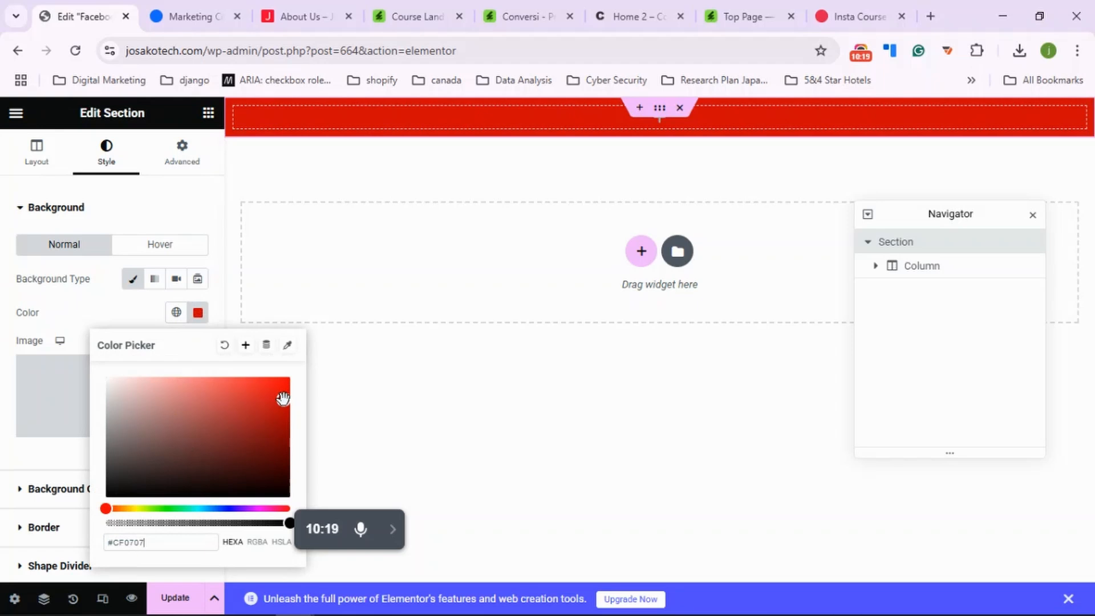
# - Inspect the orange discount bar on the Marketing Course page with the developer tools, shrink the tools pane, and return to the editor
pyautogui.click(190, 32)
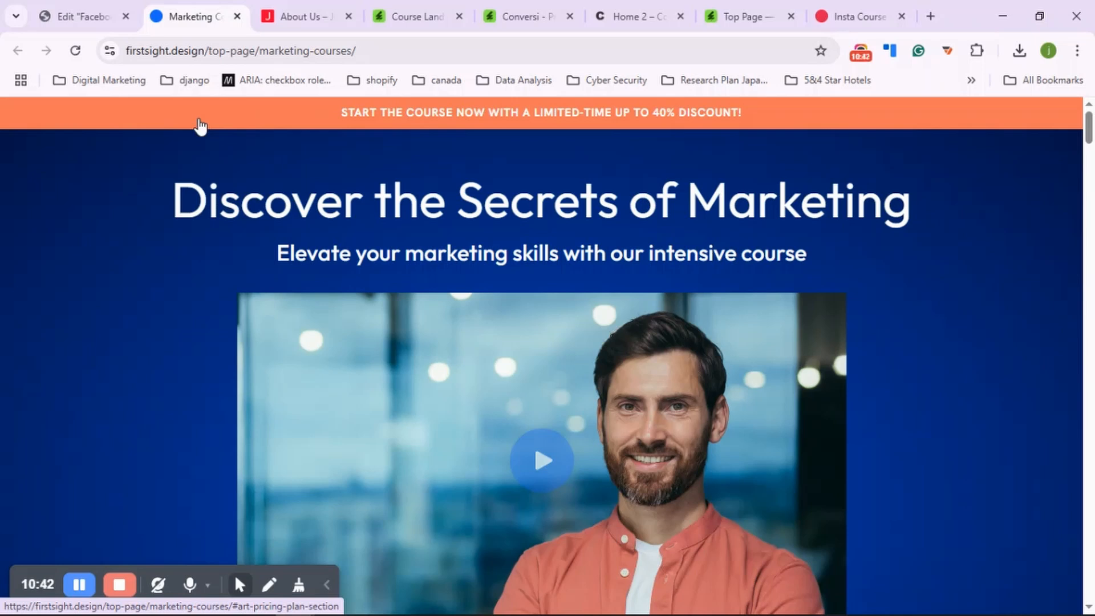
pyautogui.rightClick(199, 125)
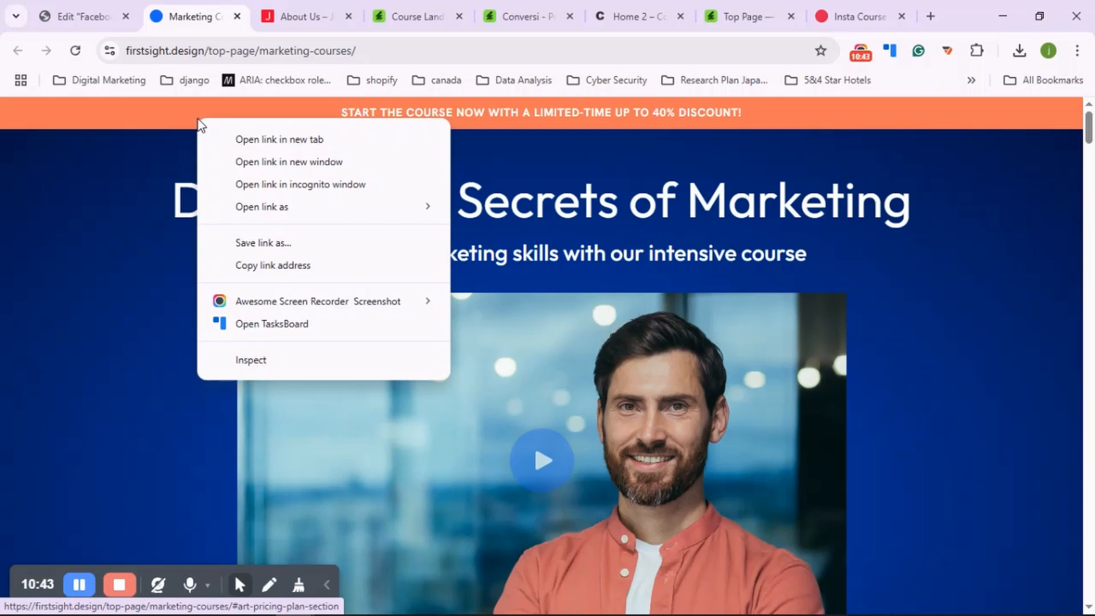
pyautogui.click(240, 360)
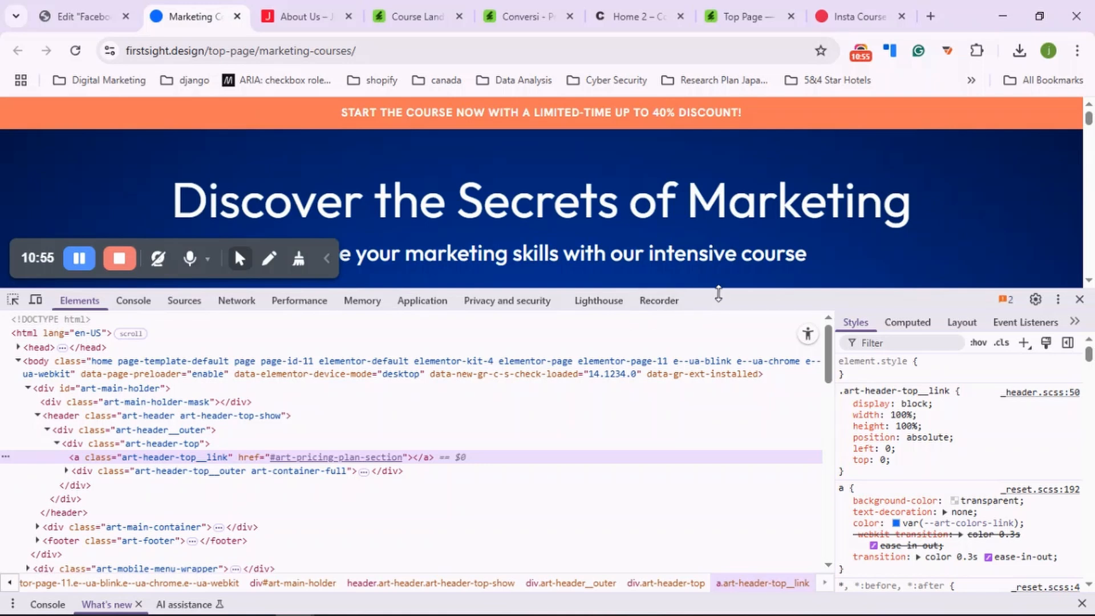
pyautogui.moveTo(723, 293); pyautogui.dragTo(728, 331)
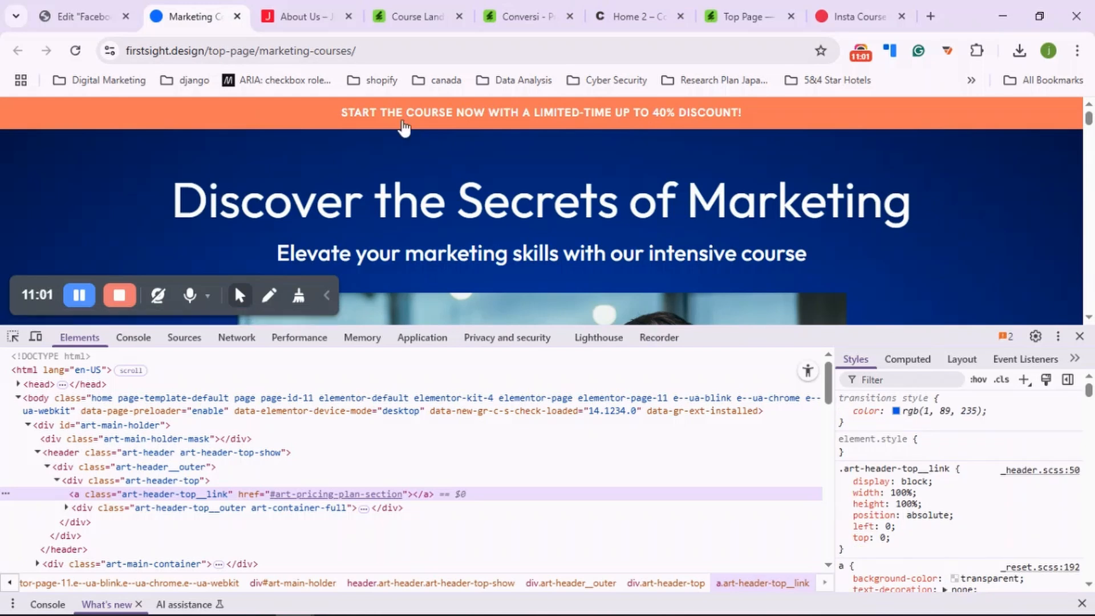
pyautogui.click(95, 16)
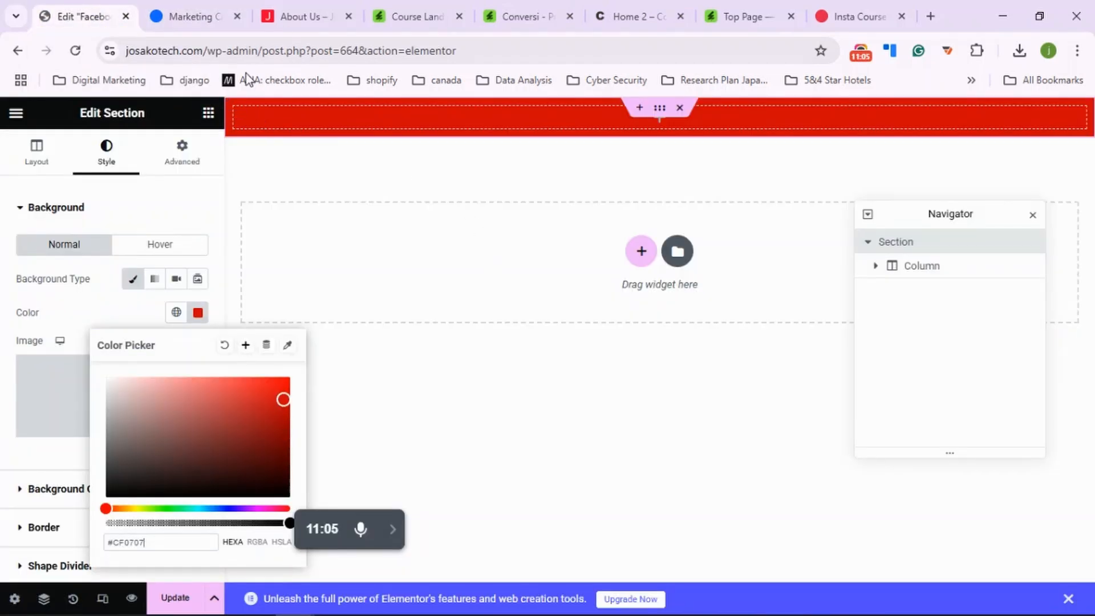
# - Pick the discount bar's link element on the Marketing Course page and examine its CSS rules for the background colour
pyautogui.click(205, 18)
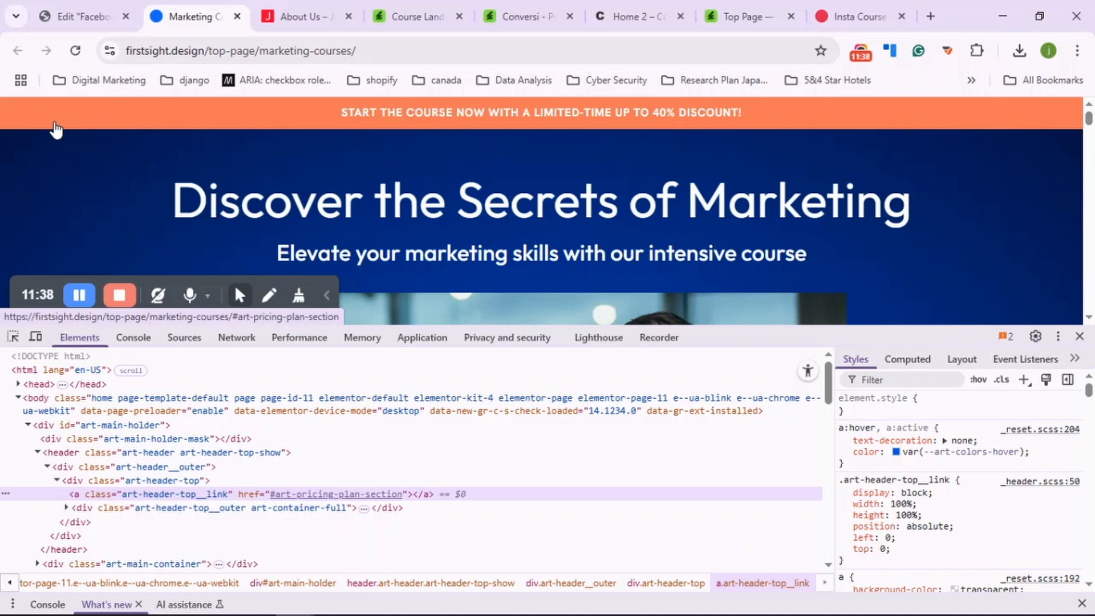
pyautogui.click(11, 343)
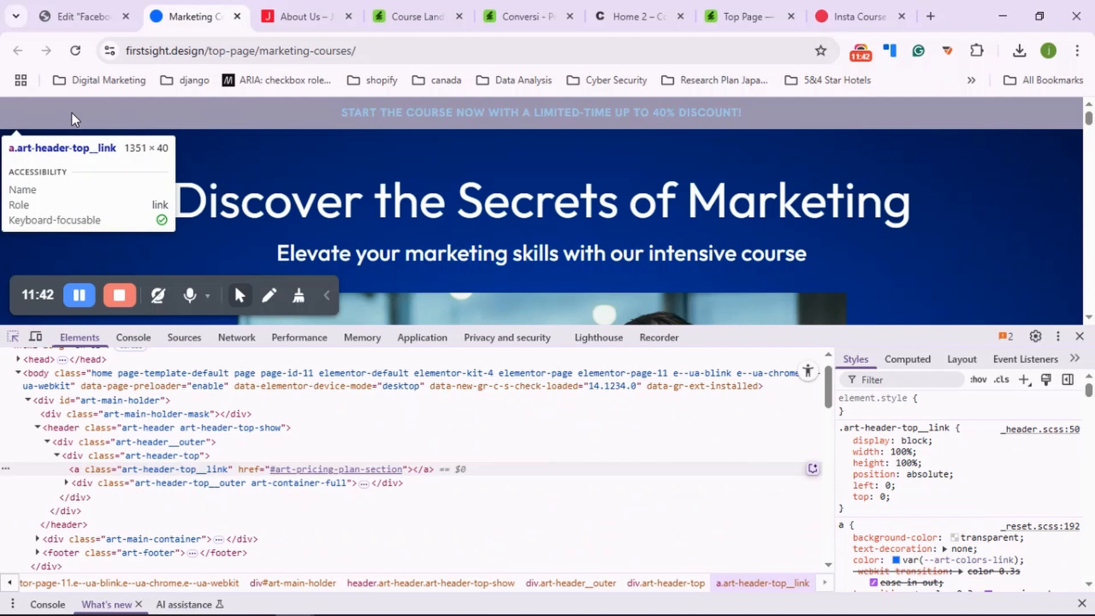
pyautogui.click(71, 112)
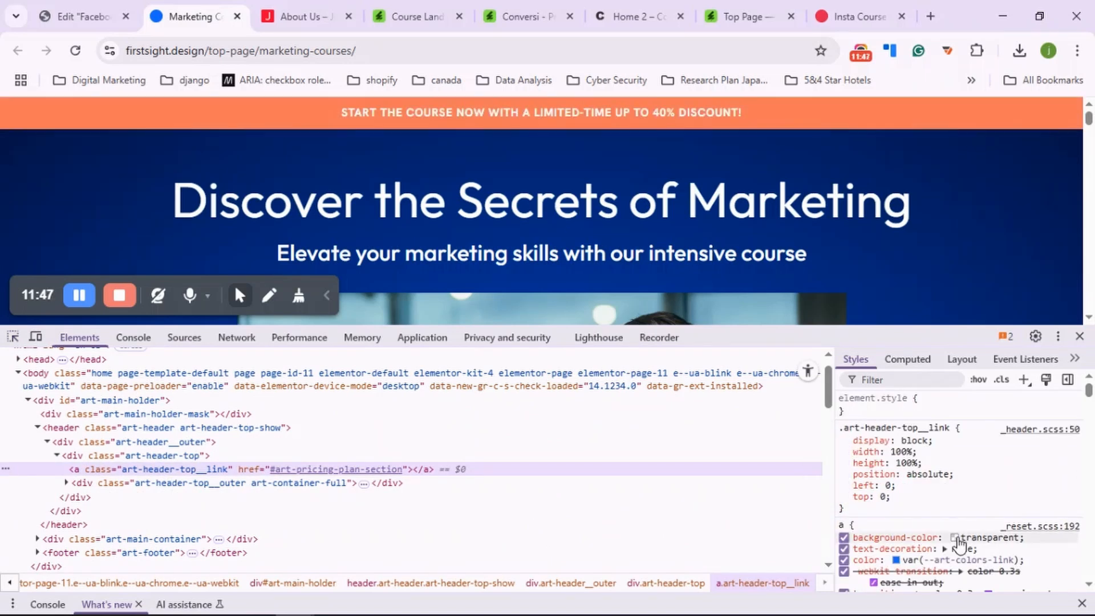
pyautogui.scroll(-2, 959, 545)
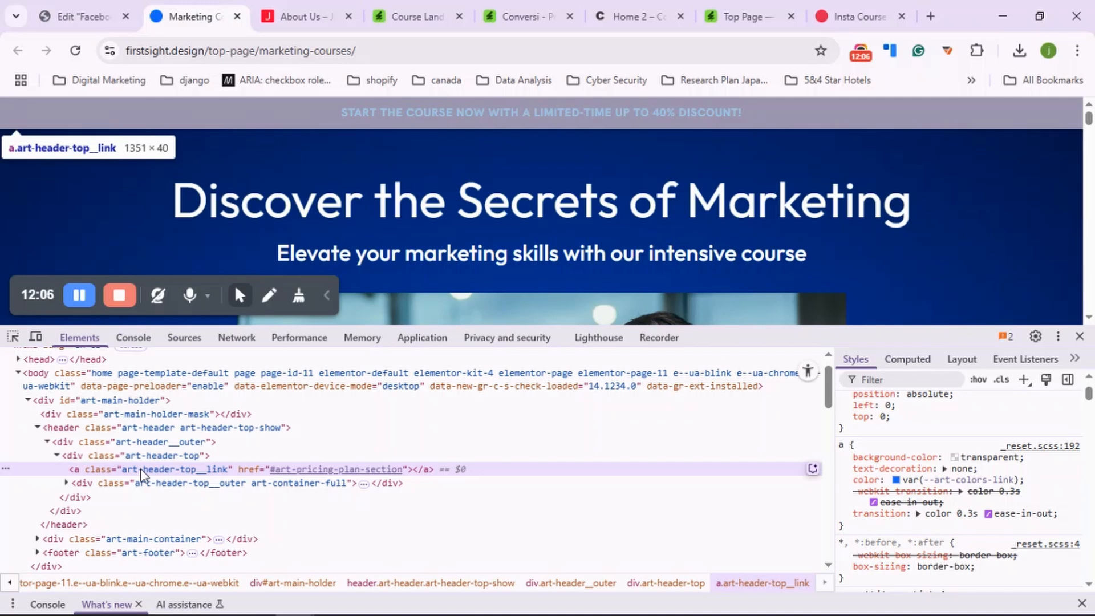
# - Return to the Elementor editor and add a Heading widget to the red section
pyautogui.click(73, 22)
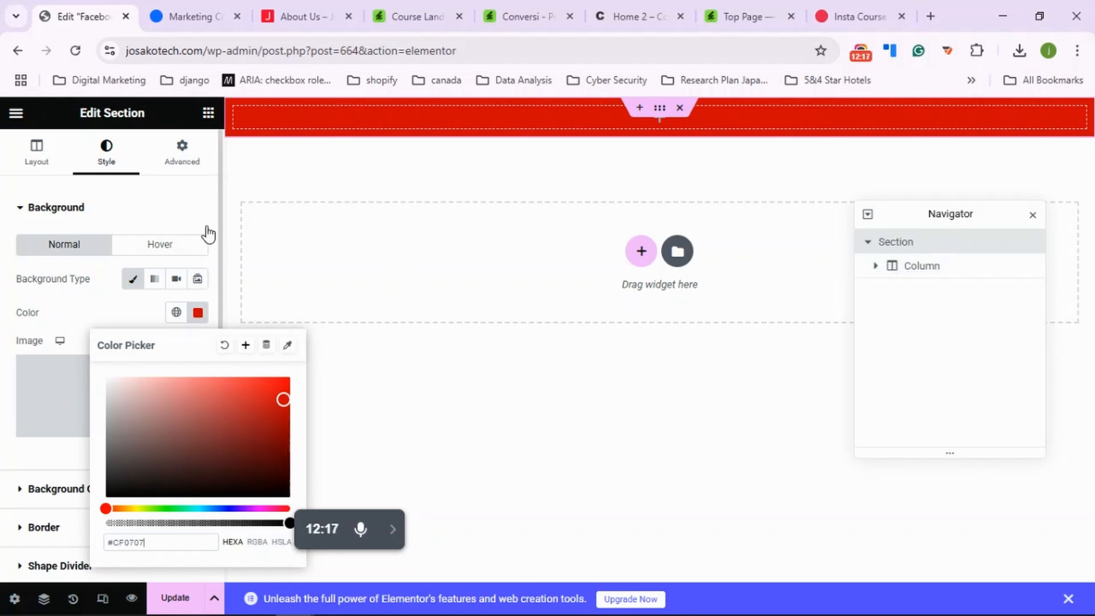
pyautogui.click(659, 130)
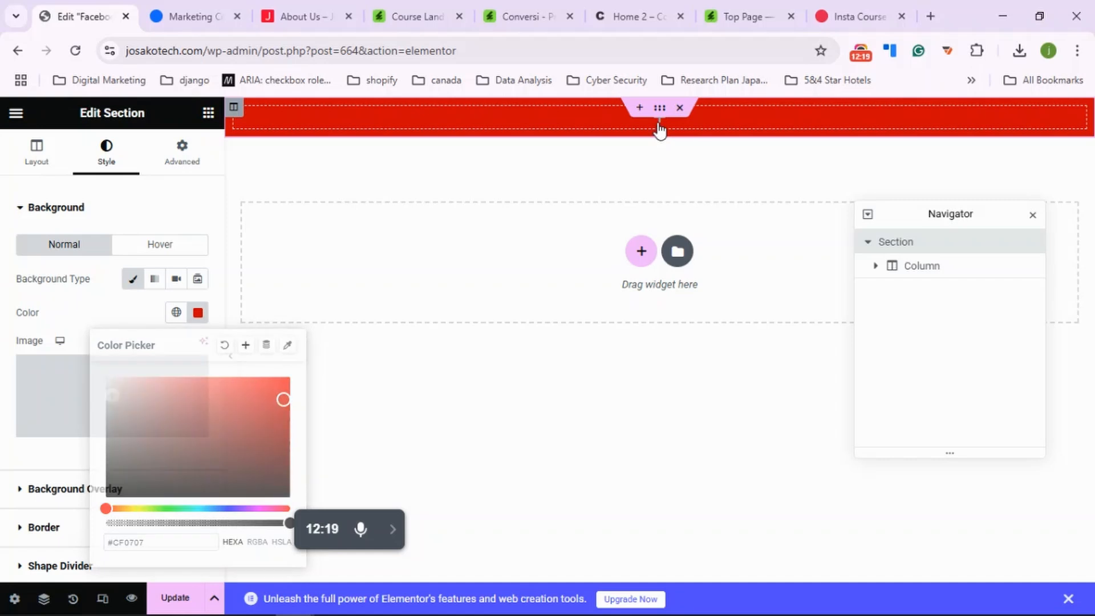
pyautogui.moveTo(164, 359); pyautogui.dragTo(504, 122)
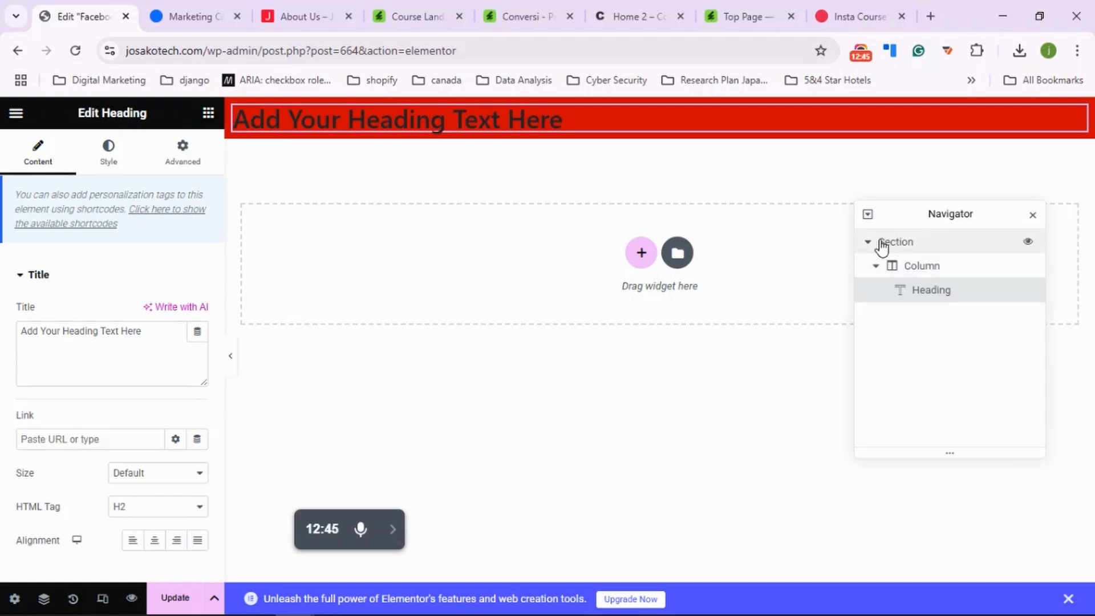
# - Select the header element in the Marketing Course page's developer tools and examine its CSS rules for the top bar's background colour
pyautogui.click(194, 16)
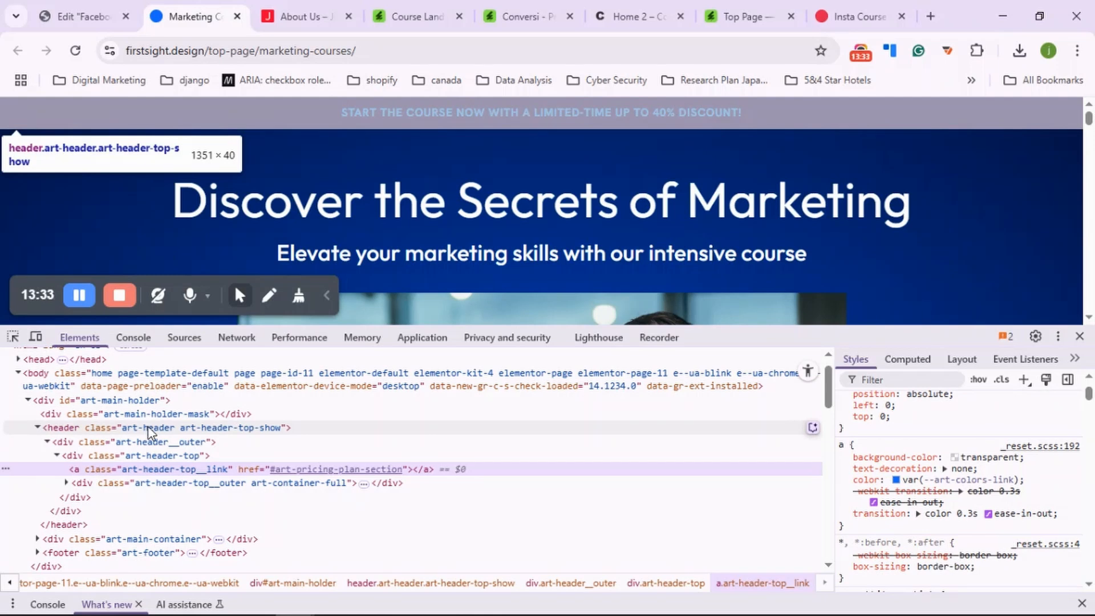
pyautogui.click(150, 429)
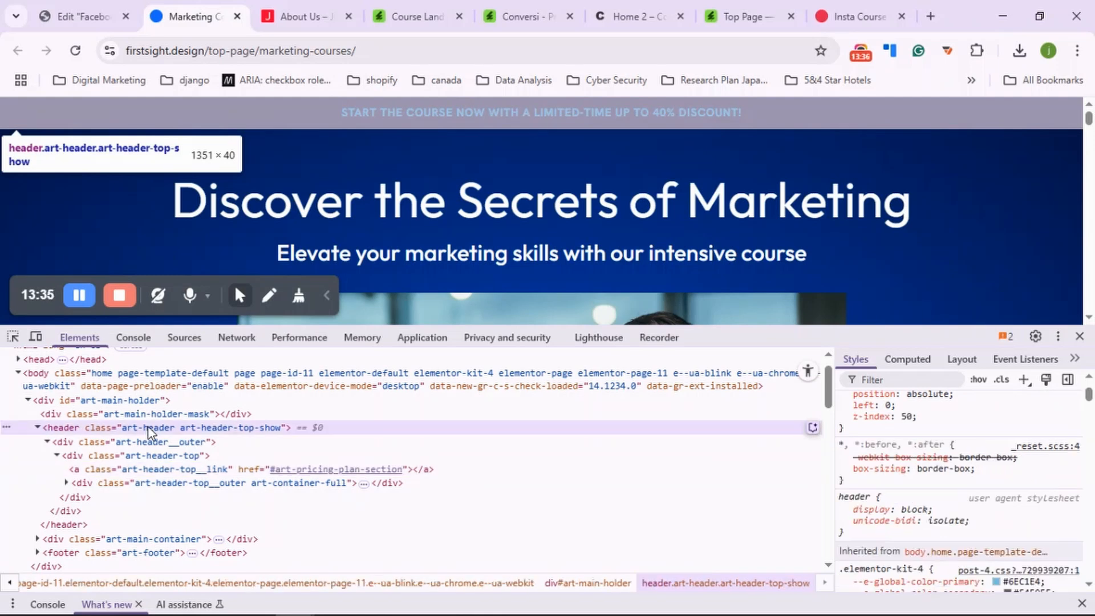
pyautogui.click(97, 19)
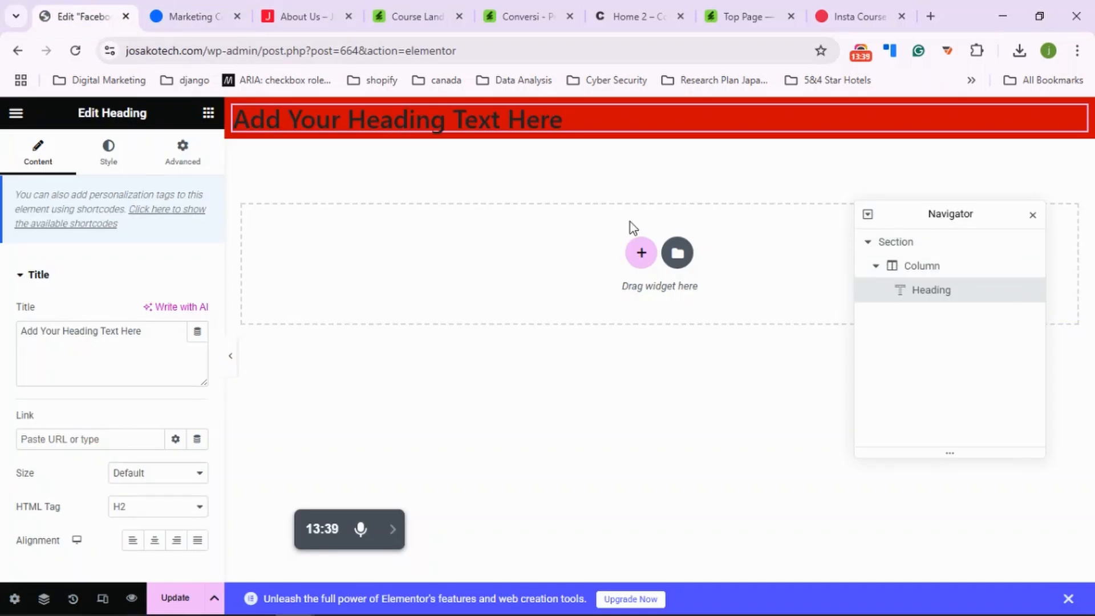
pyautogui.click(182, 16)
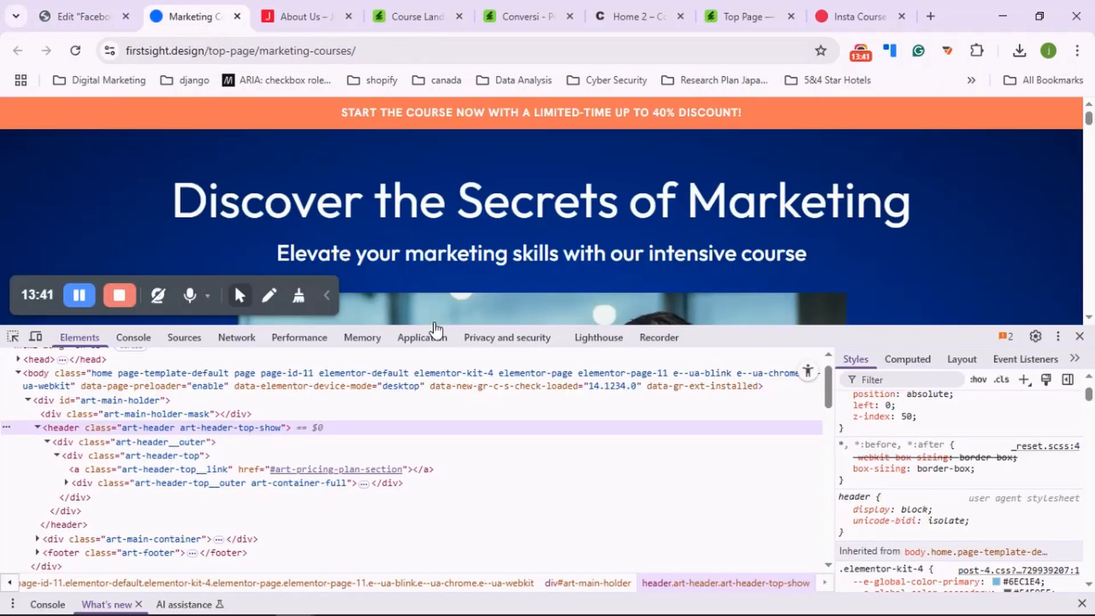
pyautogui.scroll(2, 975, 465)
pyautogui.scroll(-5, 975, 467)
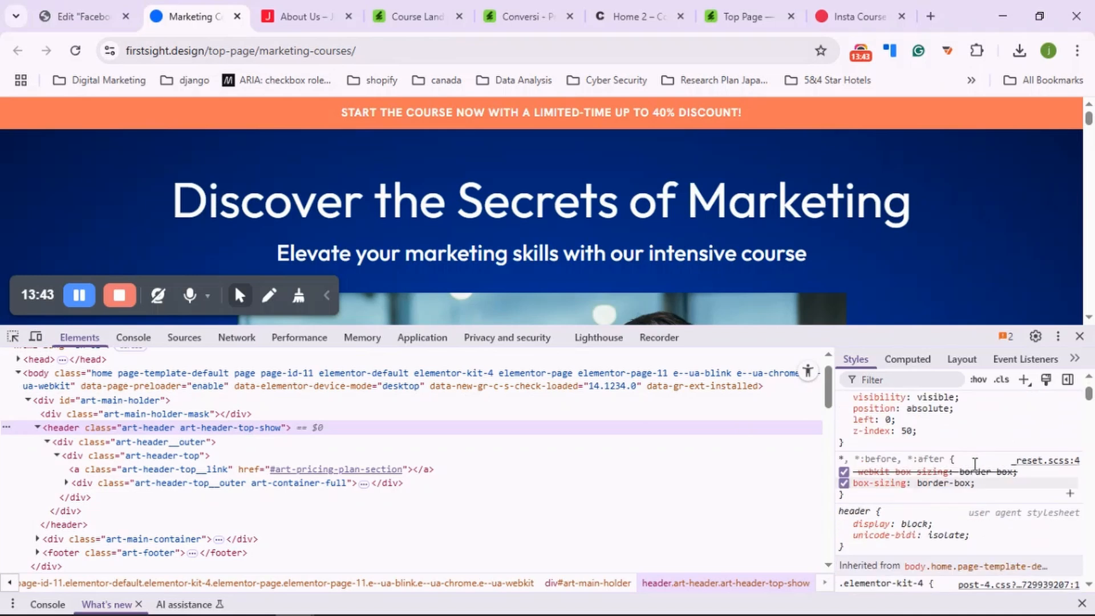
pyautogui.scroll(-8, 977, 471)
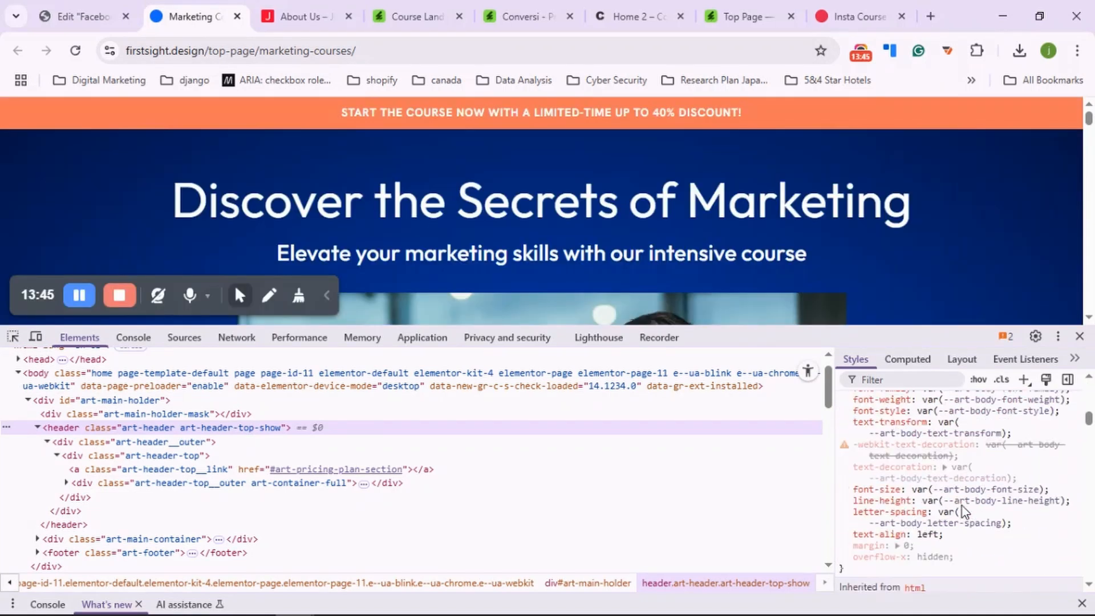
pyautogui.scroll(10, 963, 505)
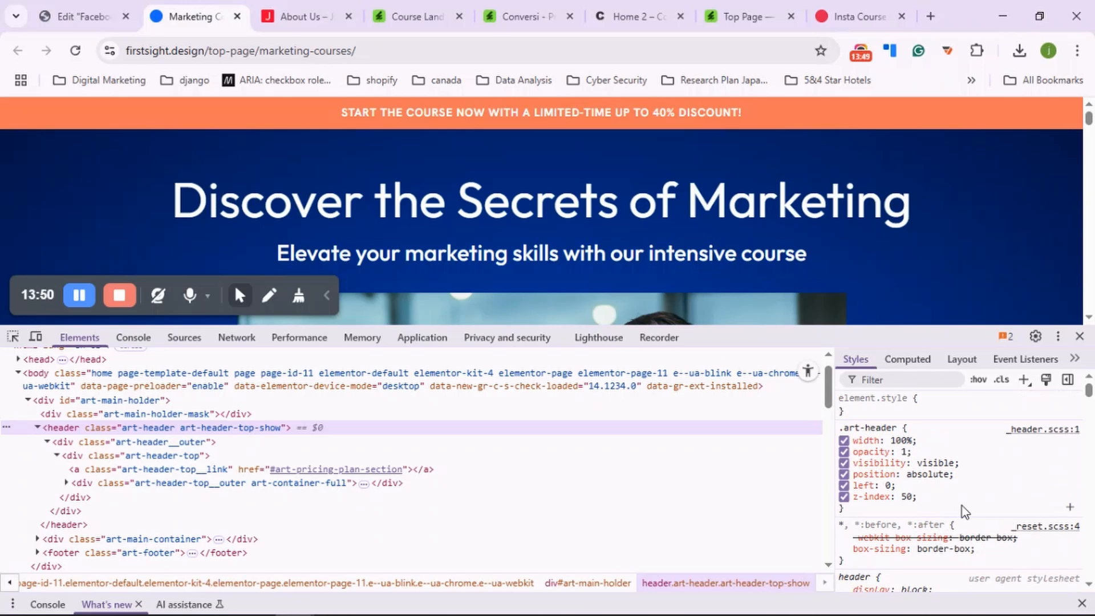
pyautogui.scroll(-3, 962, 505)
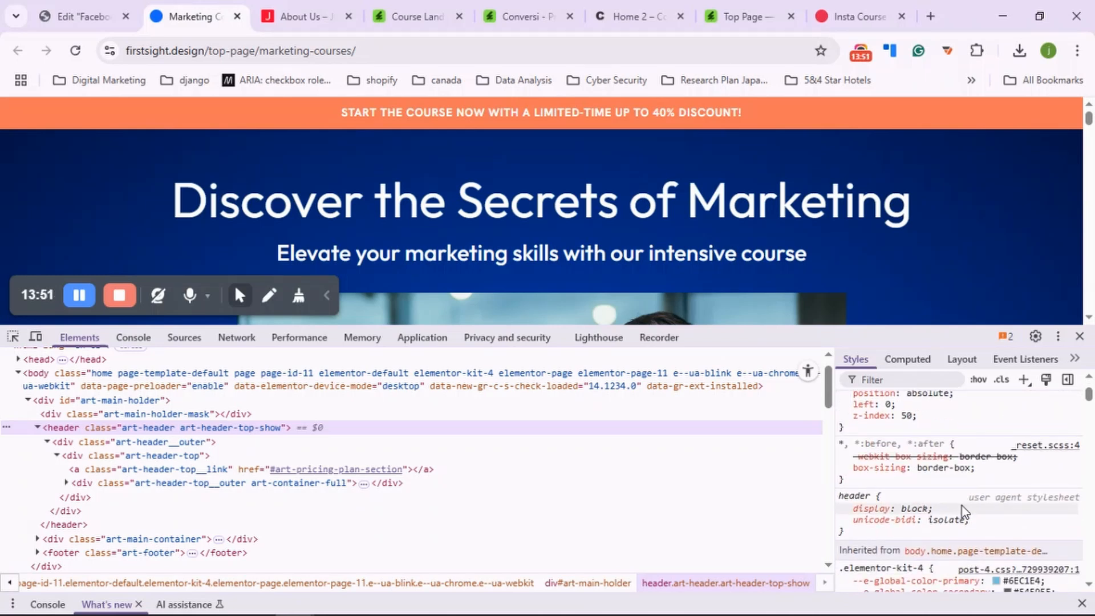
pyautogui.scroll(-6, 963, 506)
pyautogui.scroll(9, 962, 506)
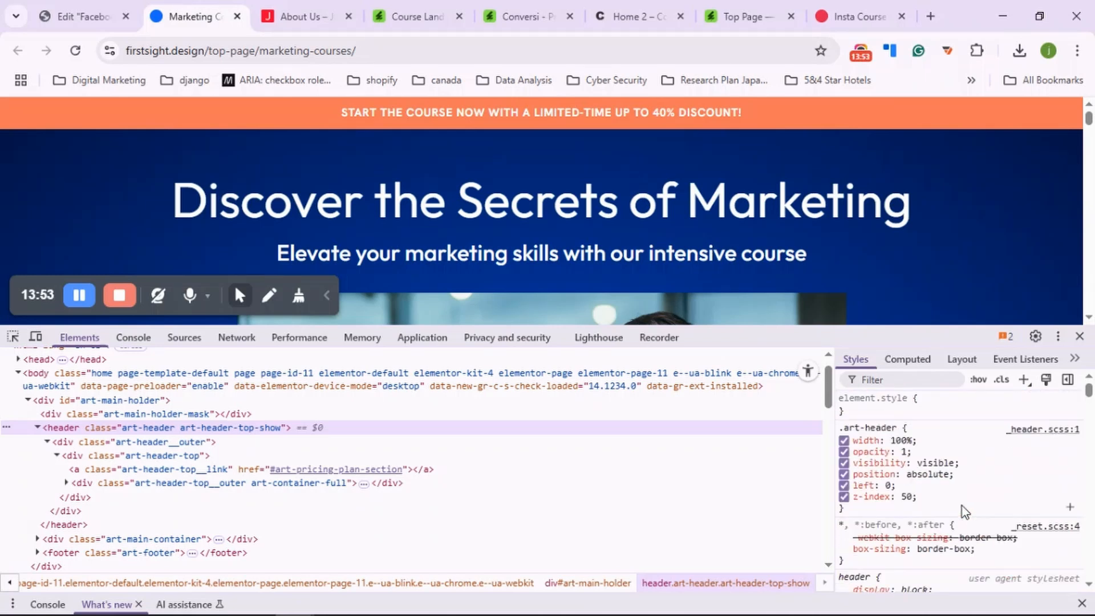
pyautogui.scroll(-5, 893, 446)
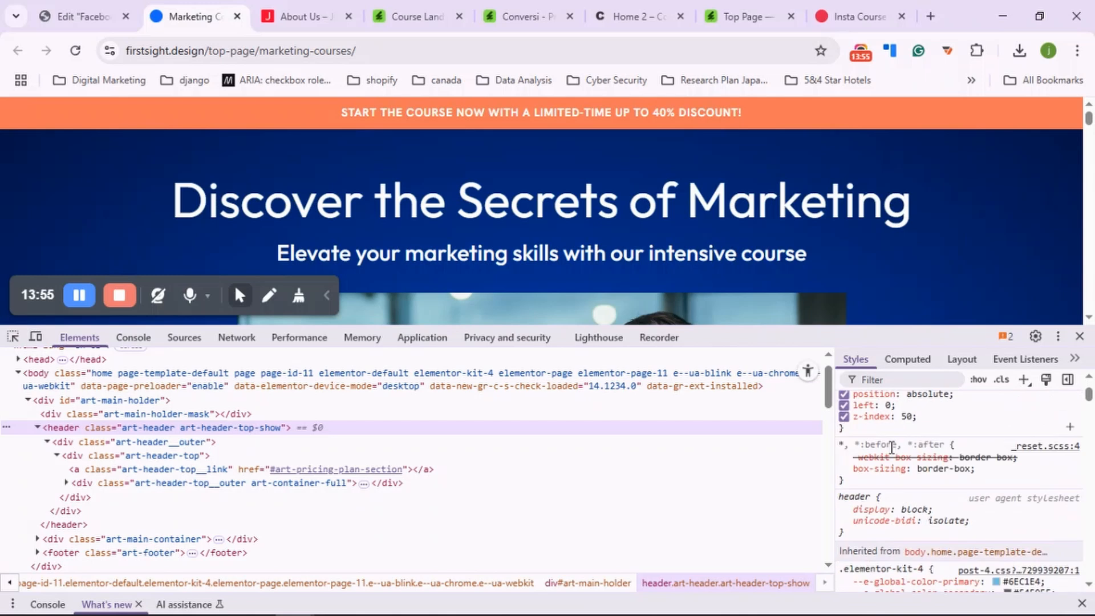
pyautogui.scroll(-10, 891, 448)
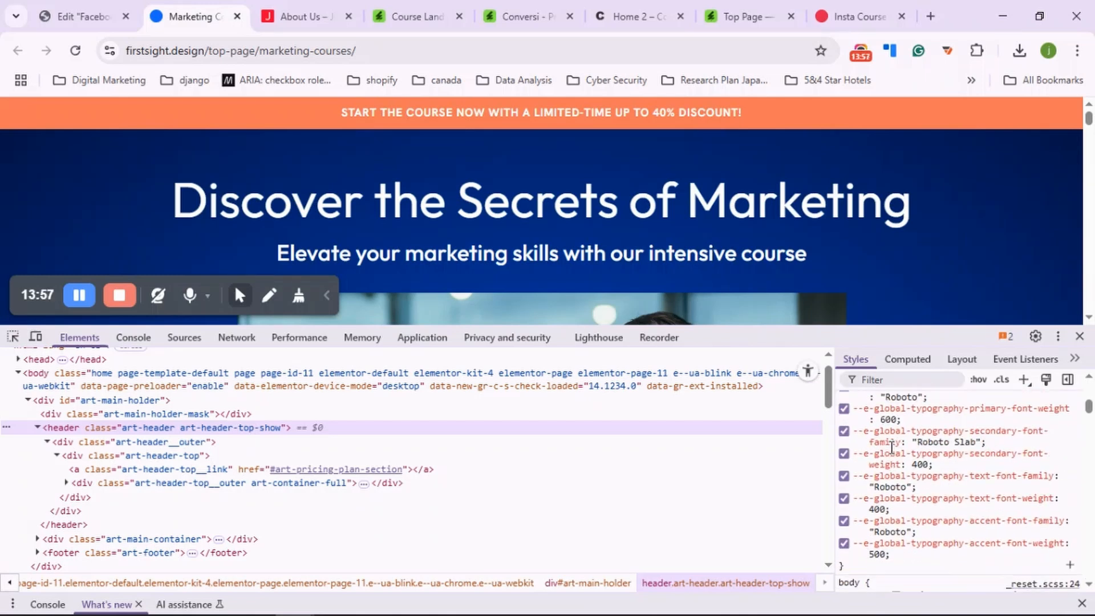
pyautogui.scroll(-10, 891, 447)
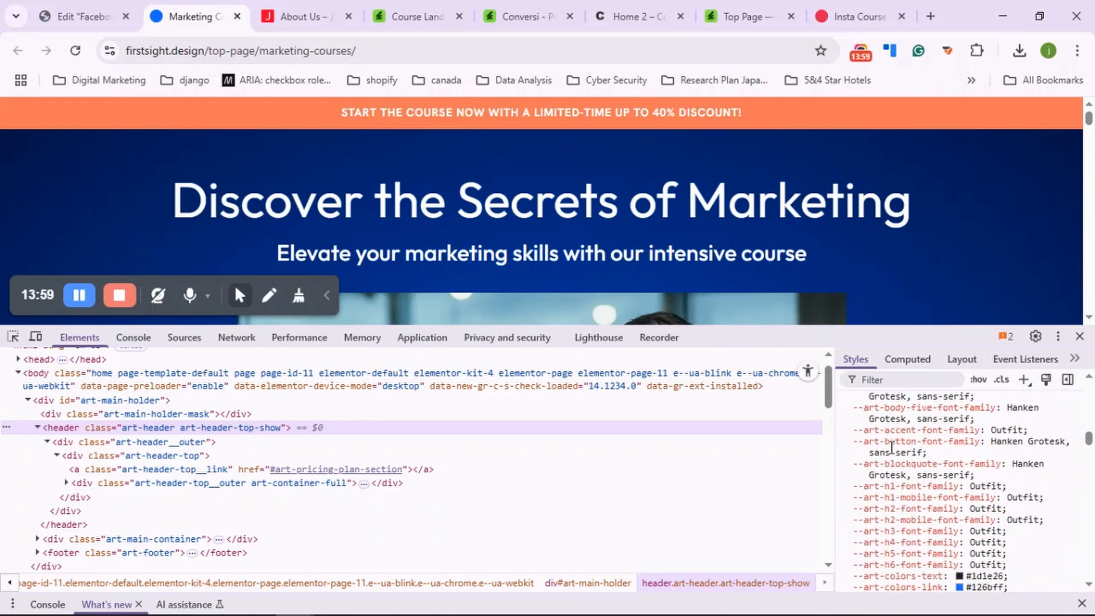
pyautogui.scroll(-1, 894, 449)
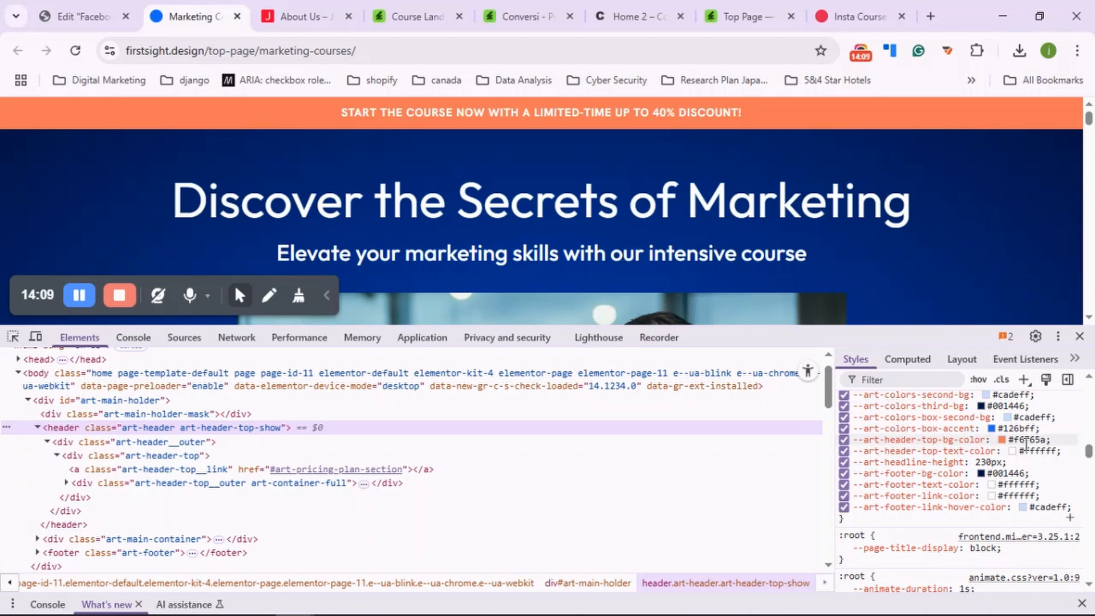
# - Copy the --art-header-top-bg-color value #f6765a from the header's CSS variables
pyautogui.click(1026, 441)
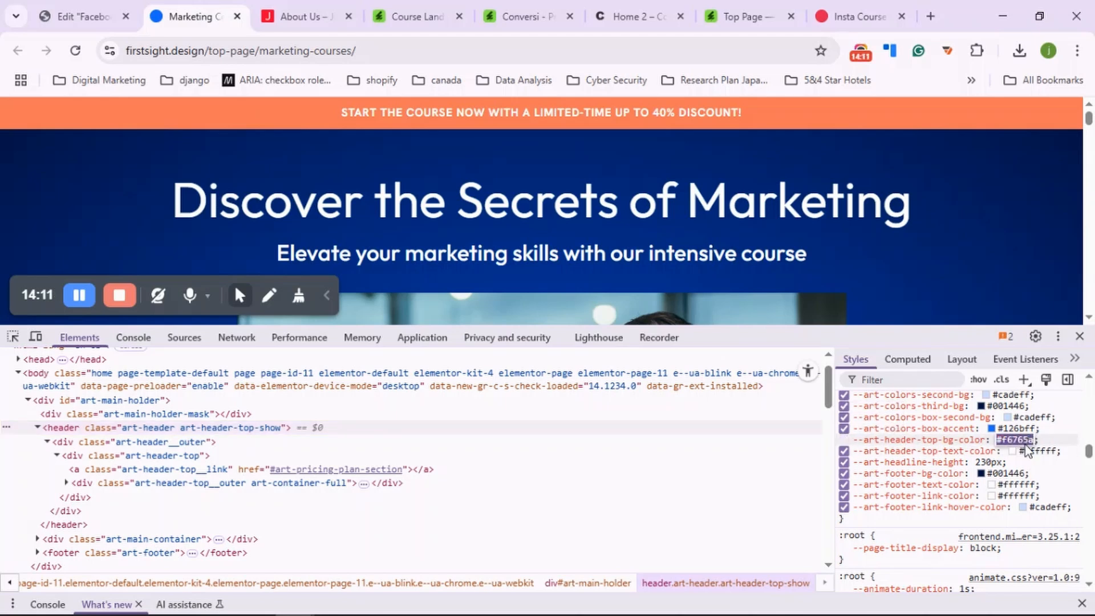
pyautogui.rightClick(1025, 446)
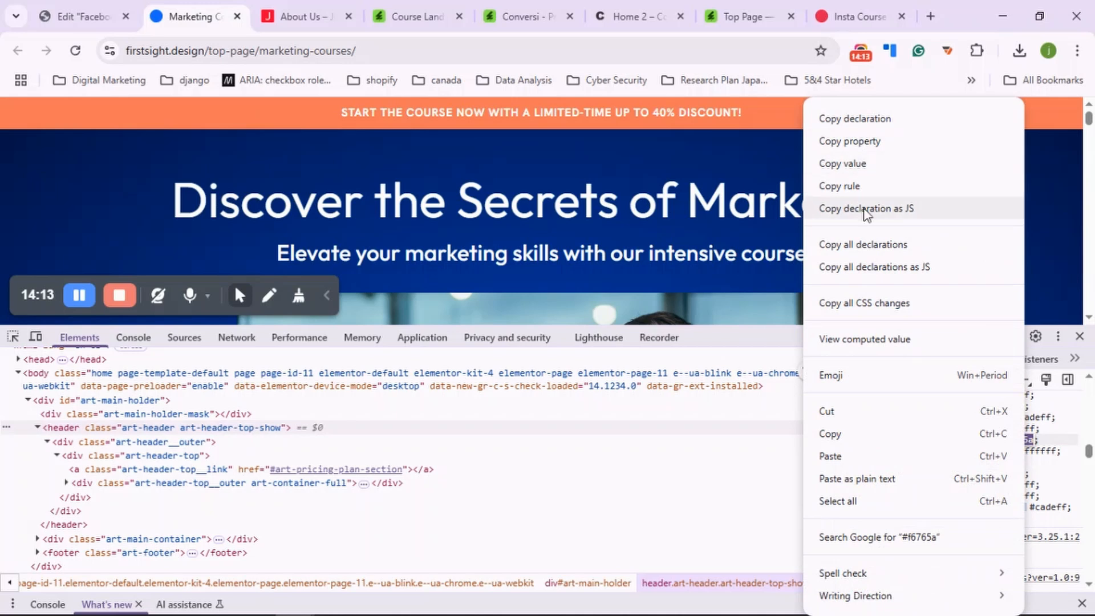
pyautogui.click(863, 437)
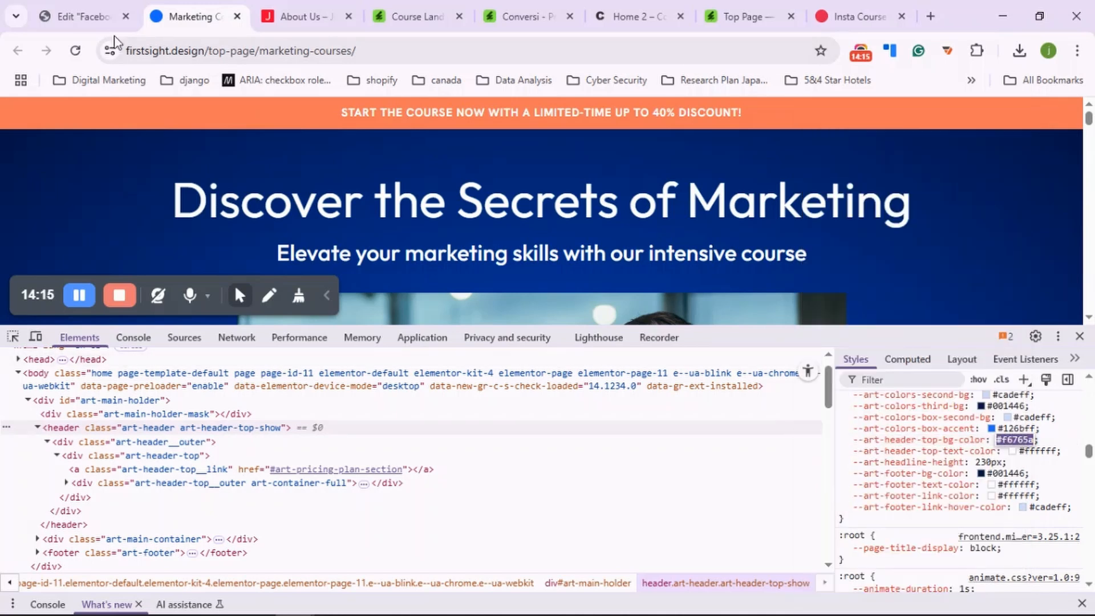
# - Switch to the Elementor editor, set the section's background colour to the copied #f6765a, and update the page
pyautogui.click(95, 24)
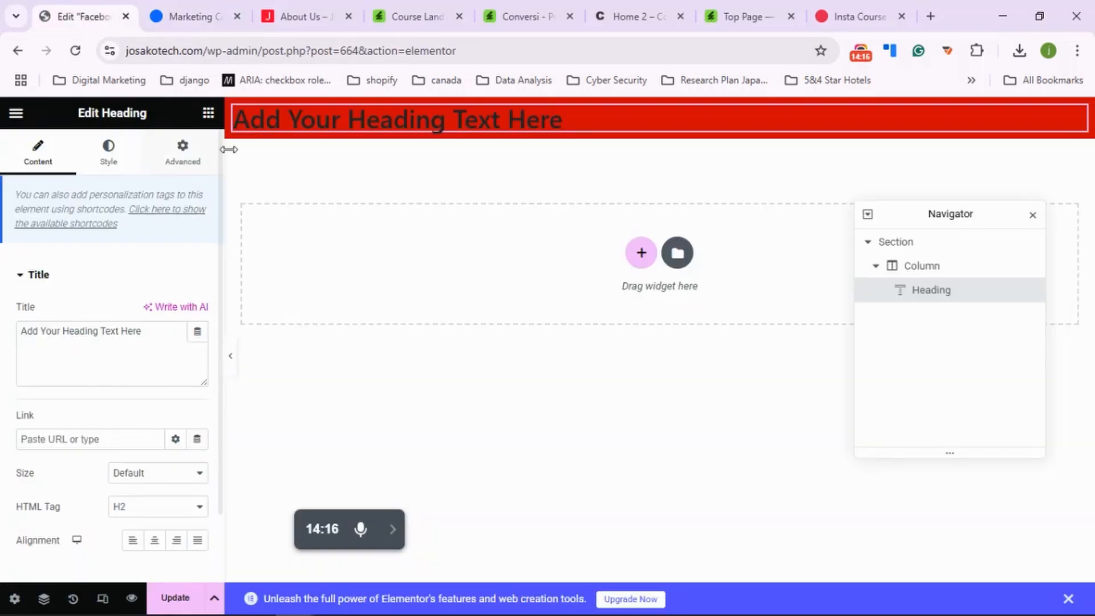
pyautogui.click(947, 250)
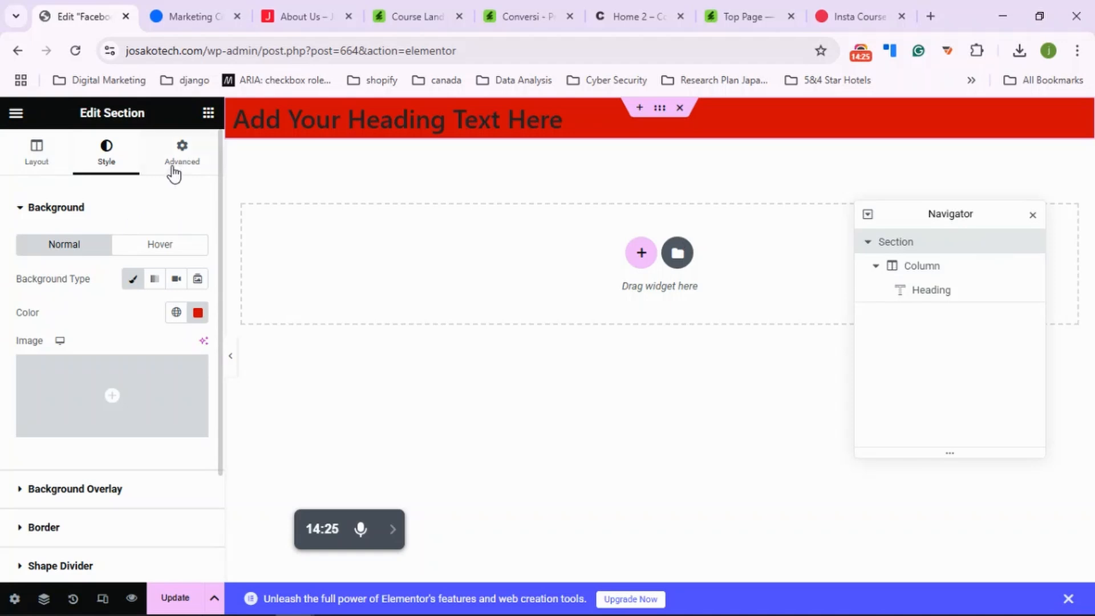
pyautogui.click(25, 165)
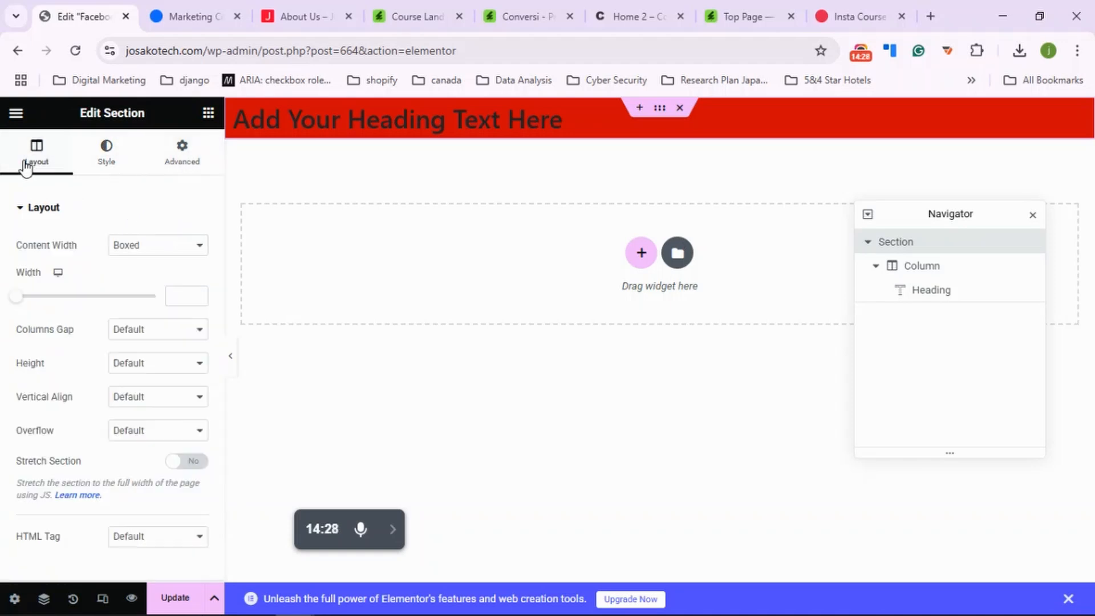
pyautogui.click(107, 165)
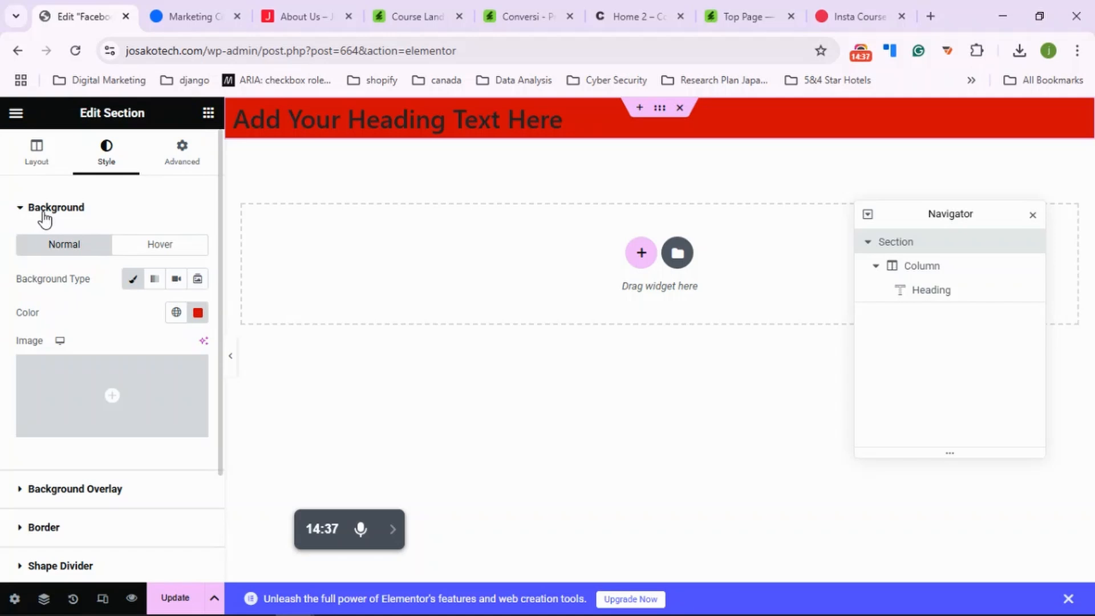
pyautogui.click(197, 312)
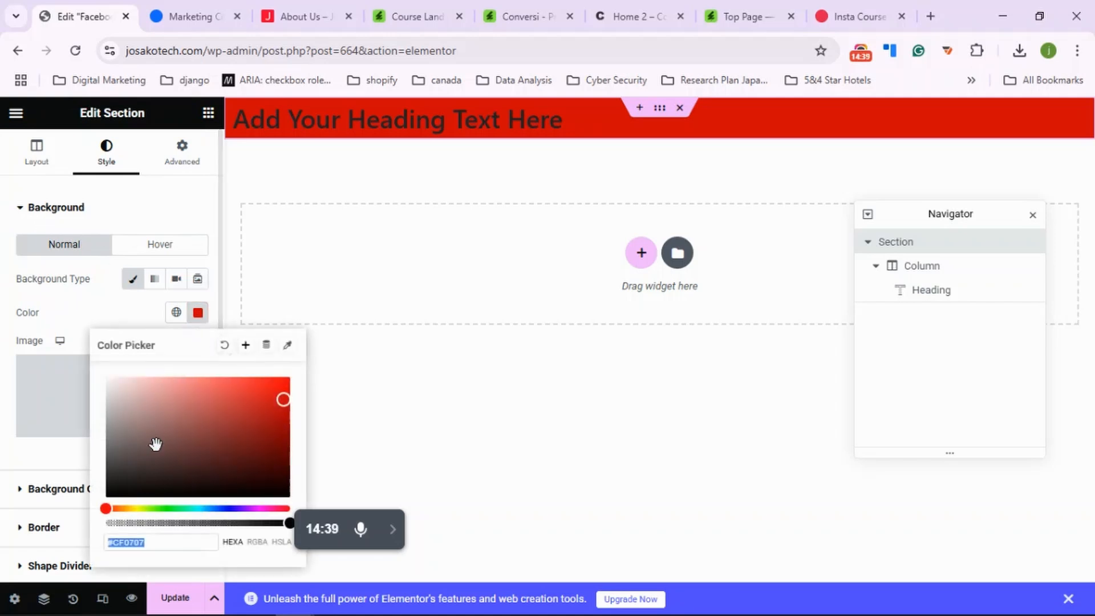
pyautogui.rightClick(130, 545)
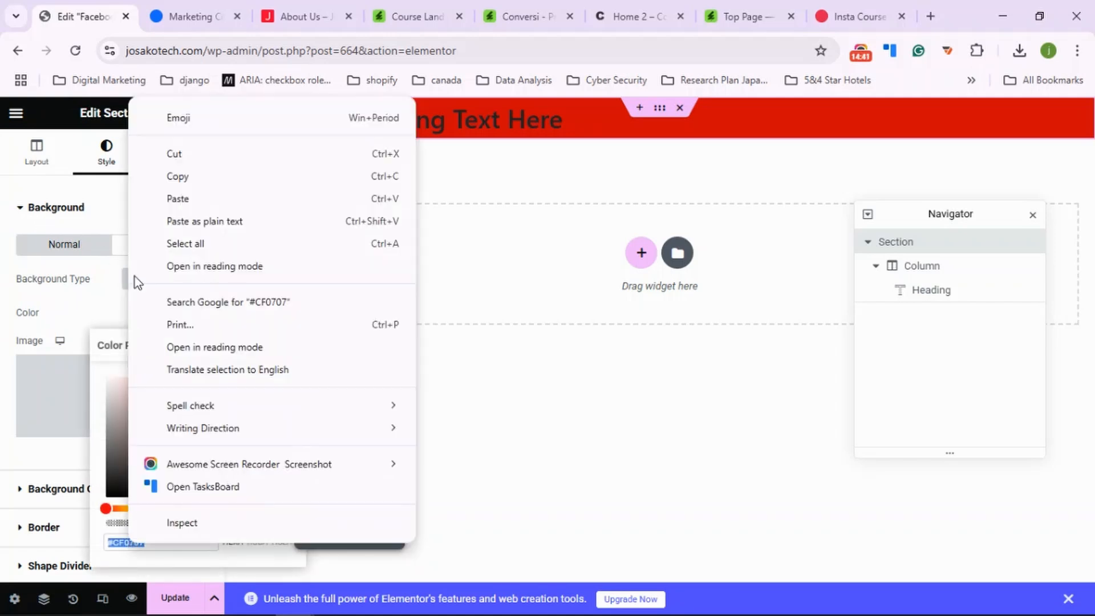
pyautogui.click(177, 199)
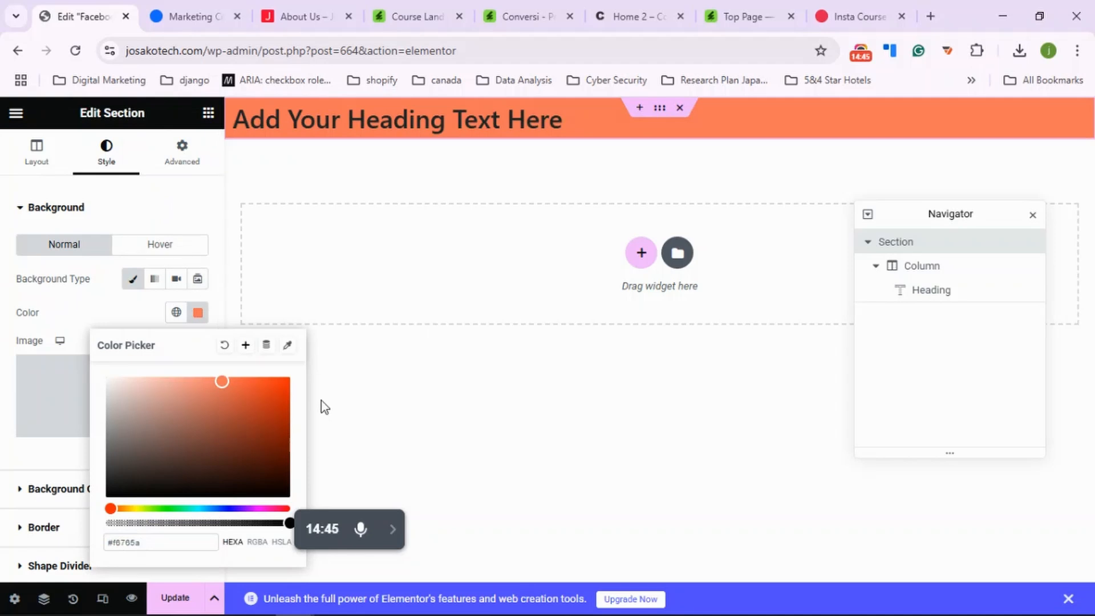
pyautogui.click(174, 596)
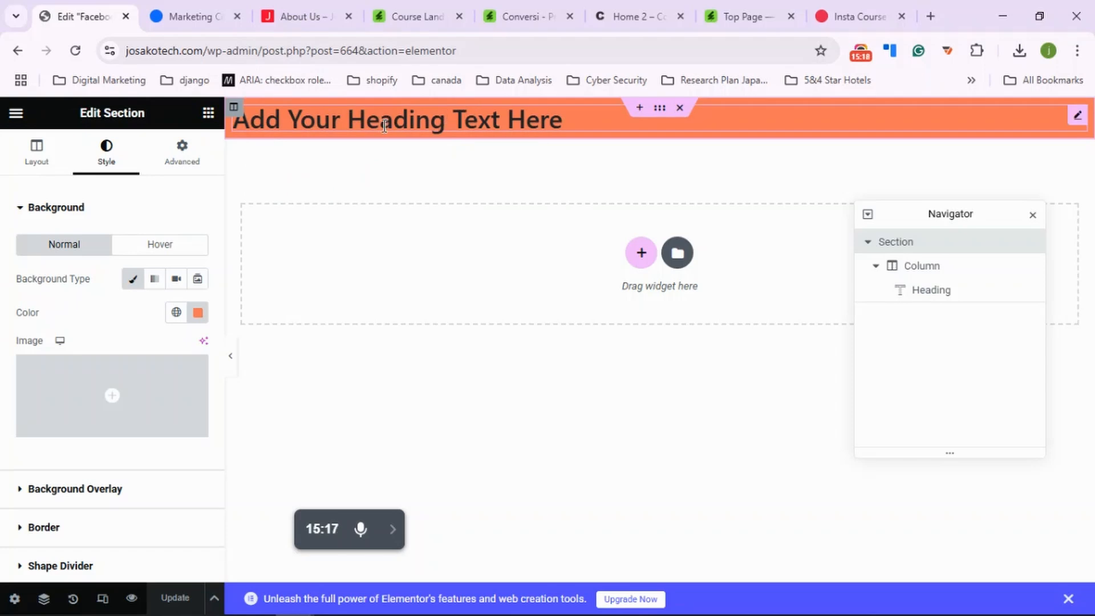
# - Examine the font family variables in the Marketing Course page's CSS rules and return to the Elementor editor
pyautogui.click(182, 20)
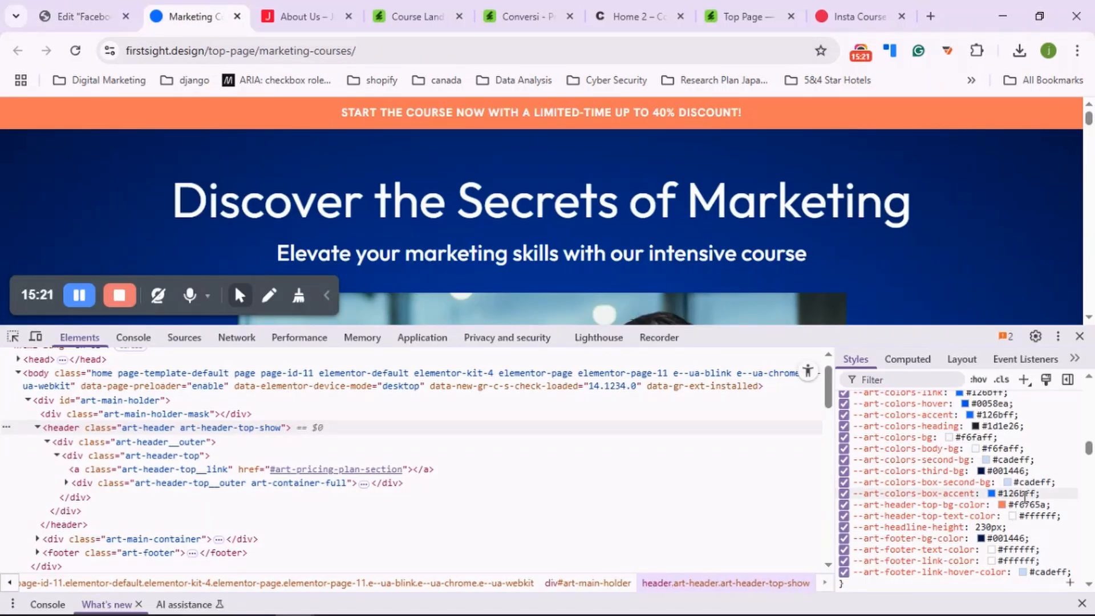
pyautogui.scroll(10, 1012, 498)
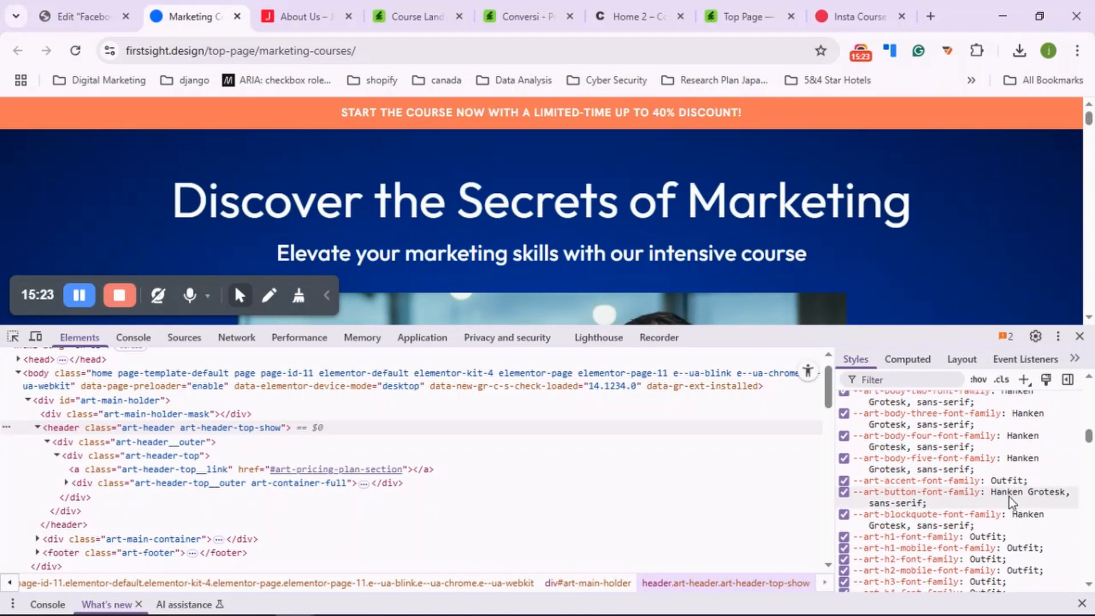
pyautogui.scroll(2, 1012, 501)
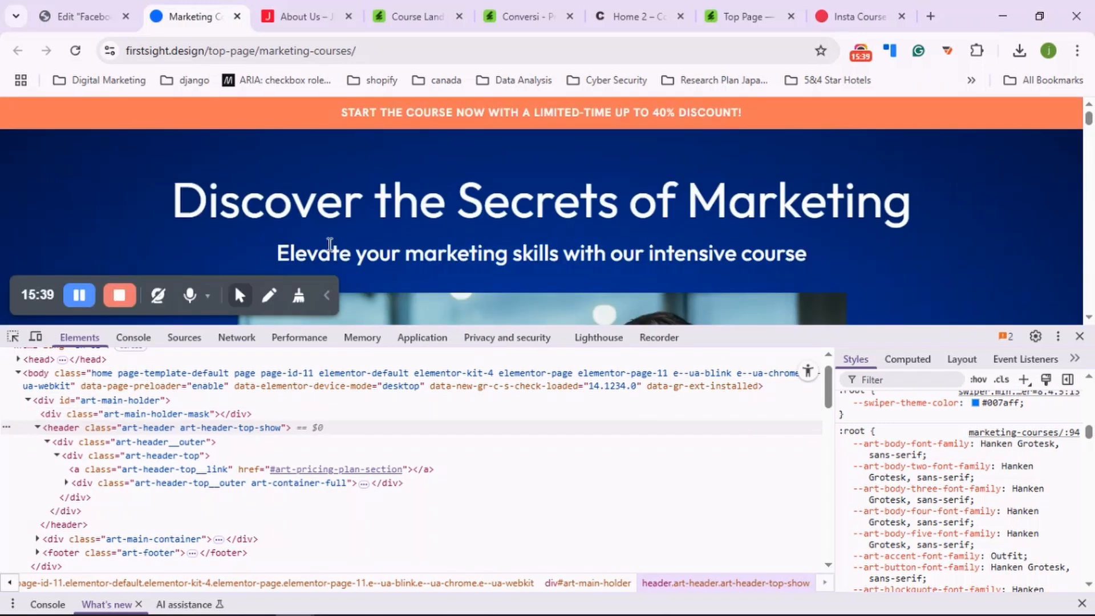
pyautogui.click(99, 22)
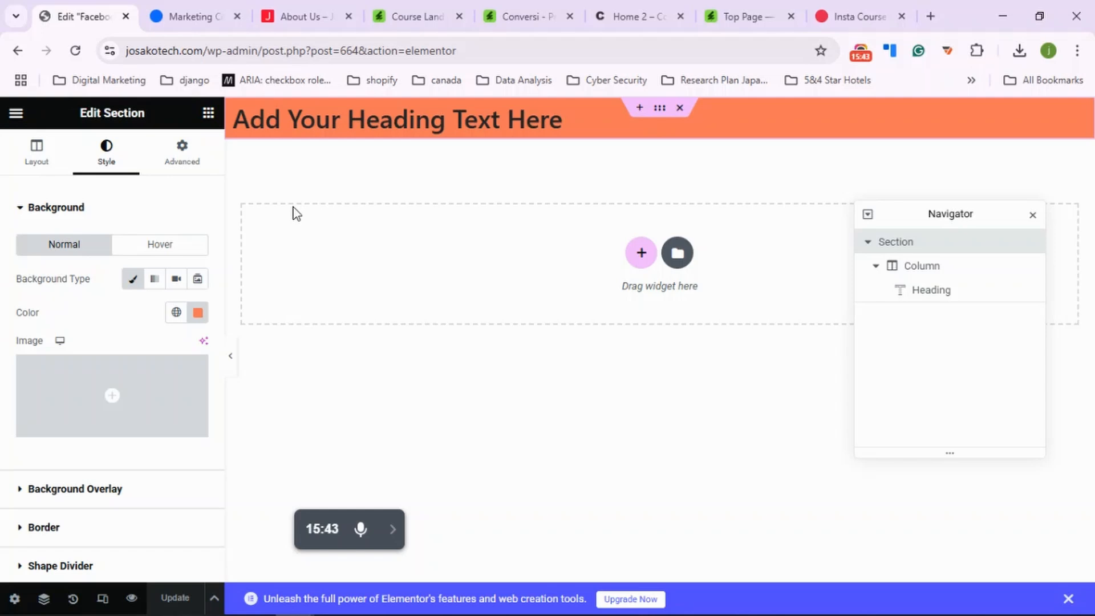
# - Select the heading widget in the orange section and open its typography style settings
pyautogui.click(352, 117)
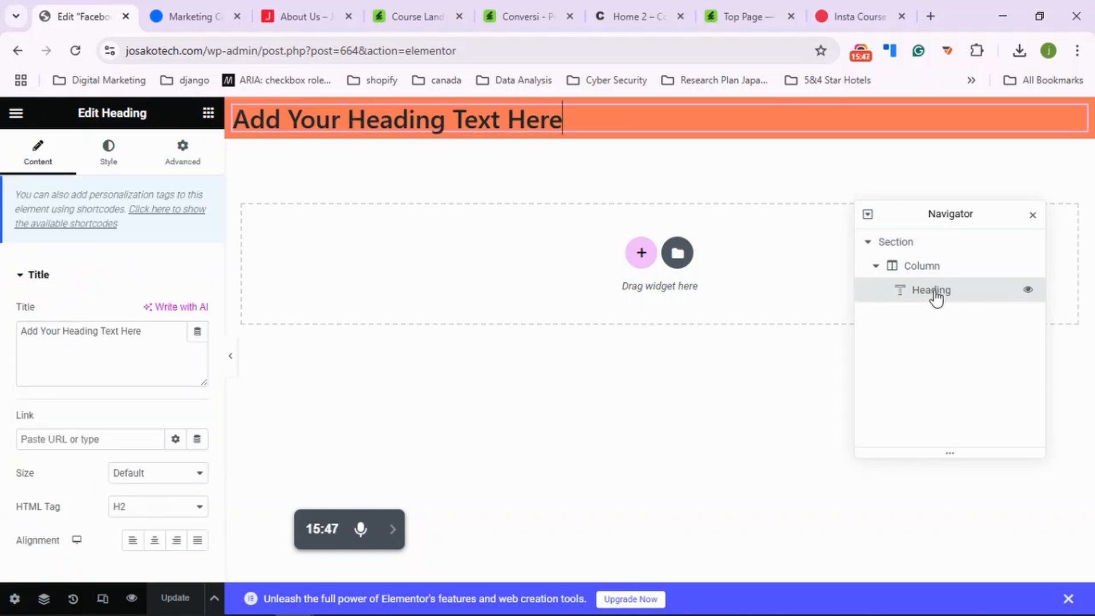
pyautogui.click(923, 250)
pyautogui.click(921, 265)
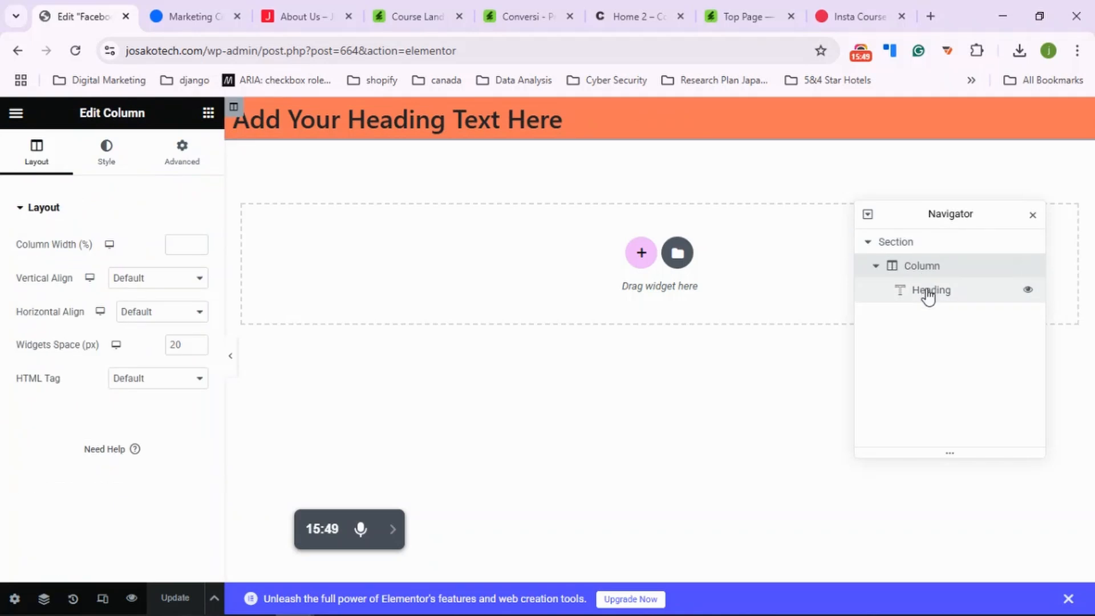
pyautogui.click(926, 291)
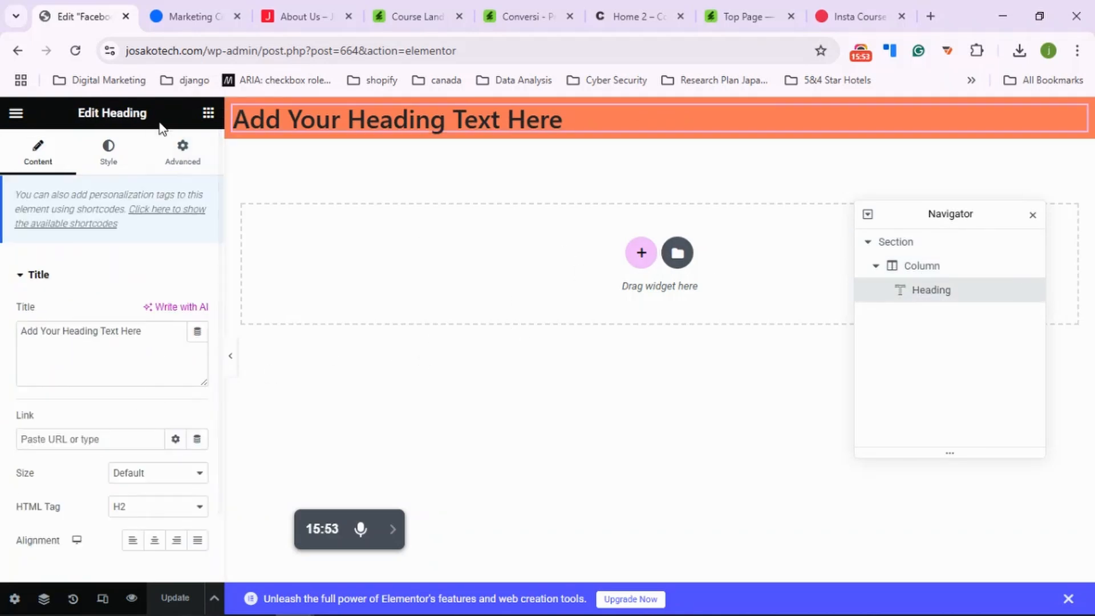
pyautogui.click(117, 161)
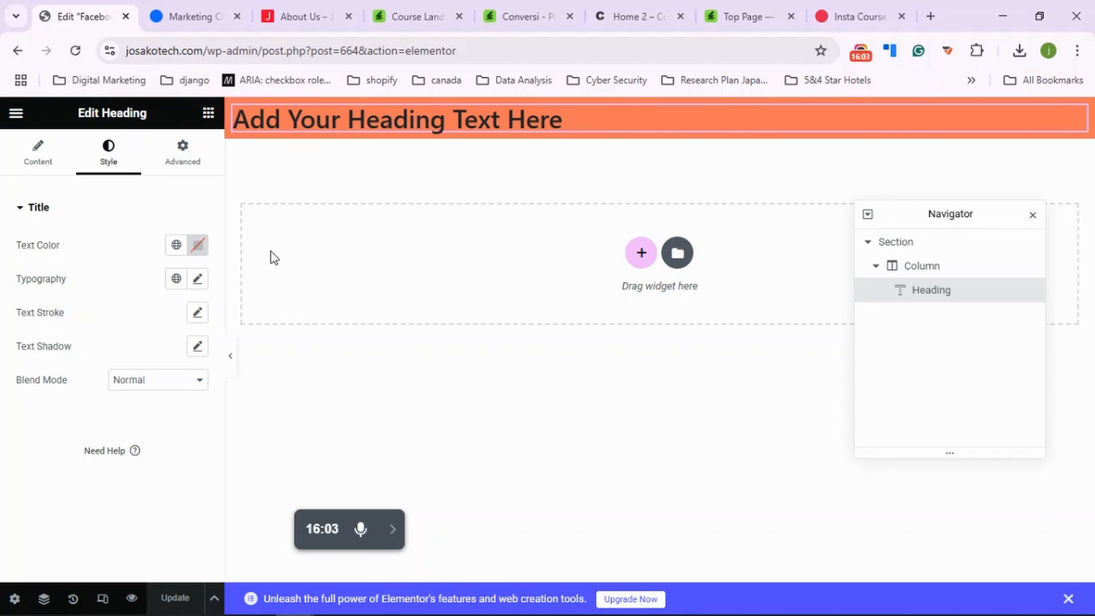
pyautogui.click(197, 279)
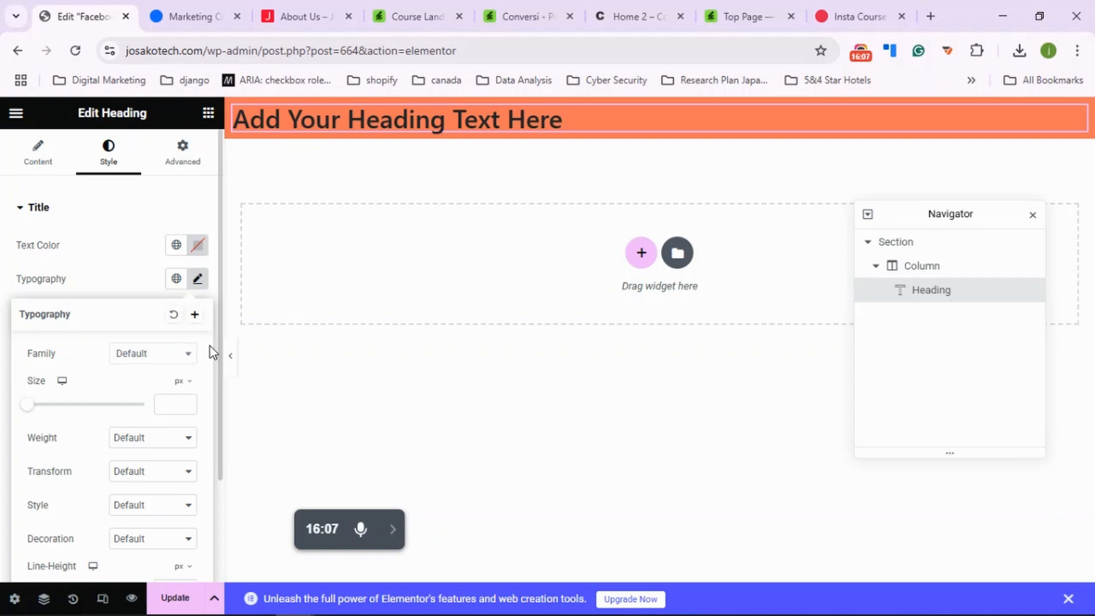
# - Search the heading's font families for "go" and look through the matching fonts
pyautogui.rightClick(153, 350)
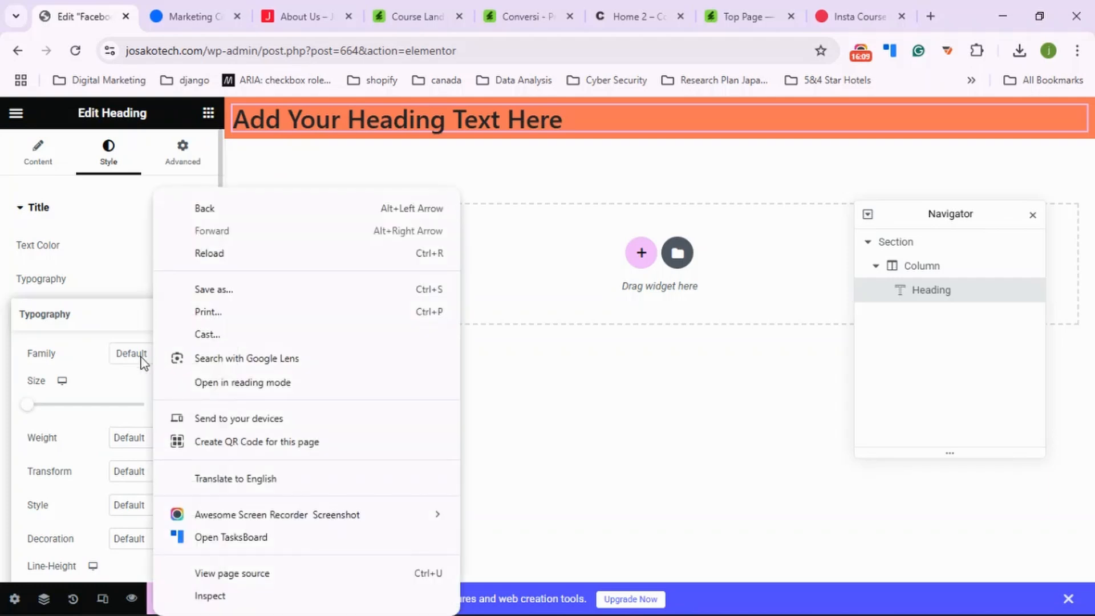
pyautogui.click(141, 361)
pyautogui.click(141, 360)
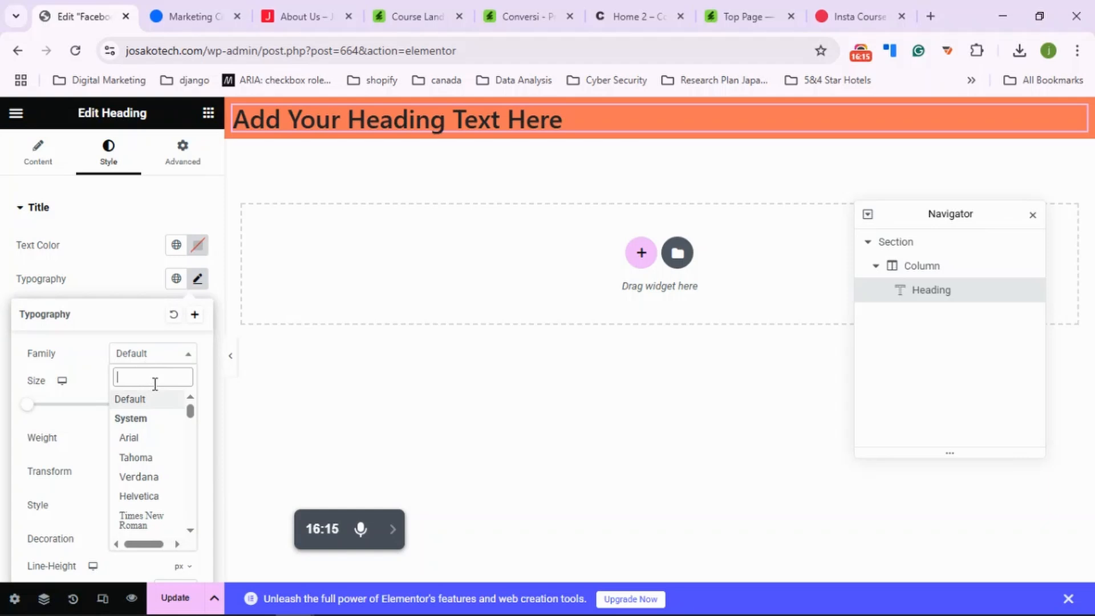
pyautogui.write('go')
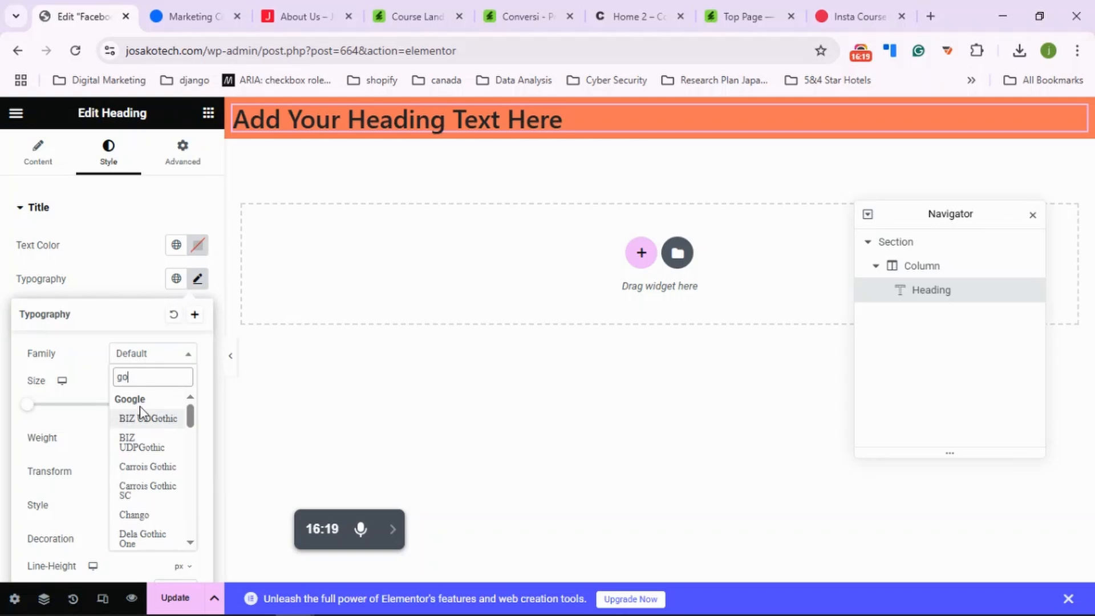
pyautogui.scroll(-3, 143, 456)
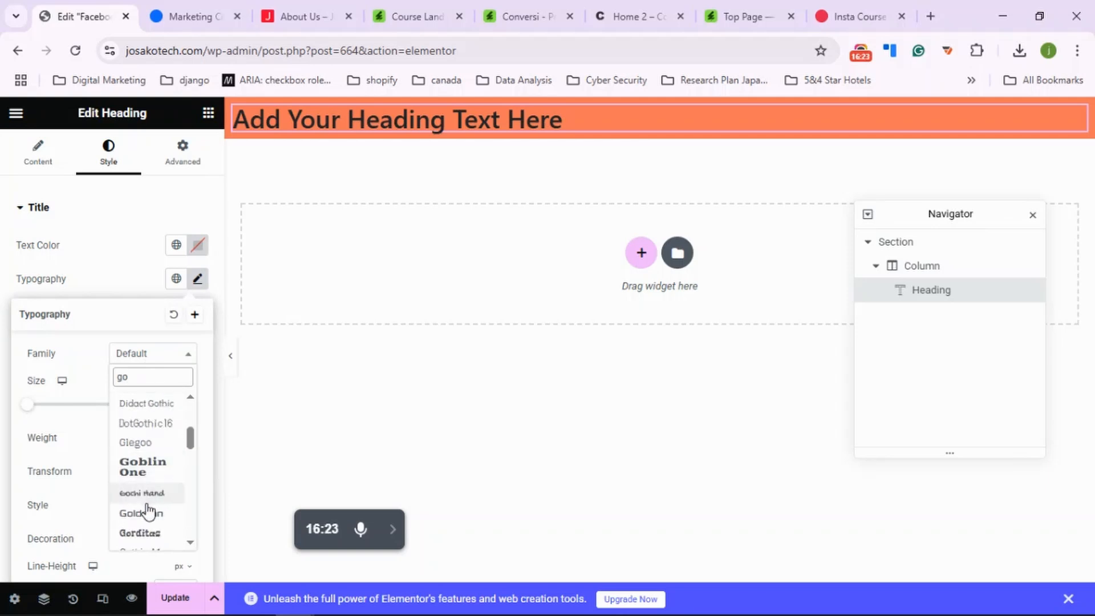
pyautogui.scroll(-2, 146, 510)
pyautogui.scroll(-2, 147, 511)
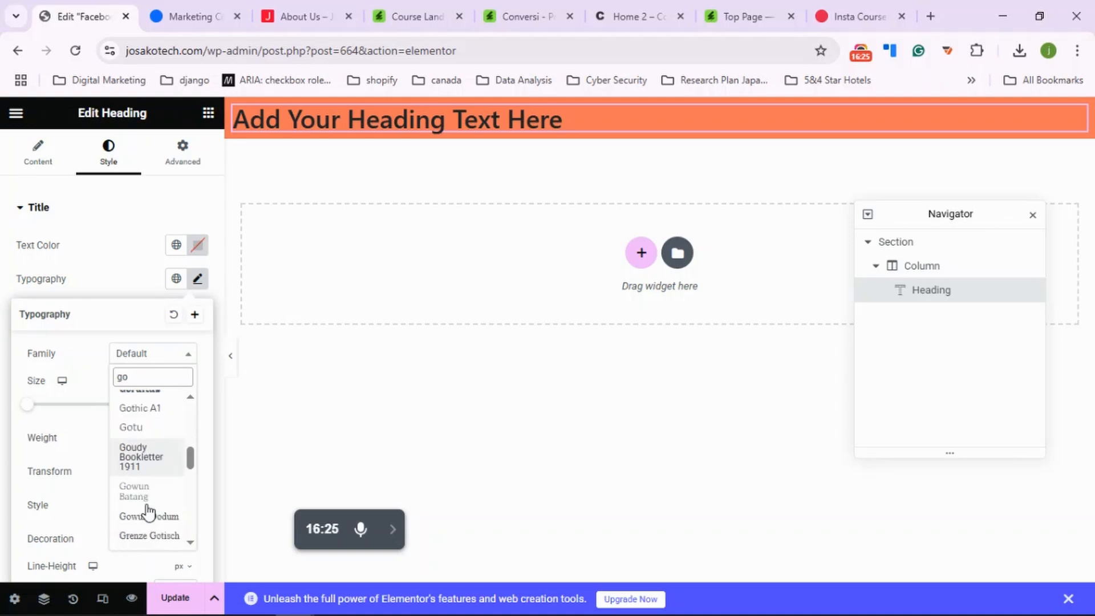
pyautogui.scroll(-2, 148, 511)
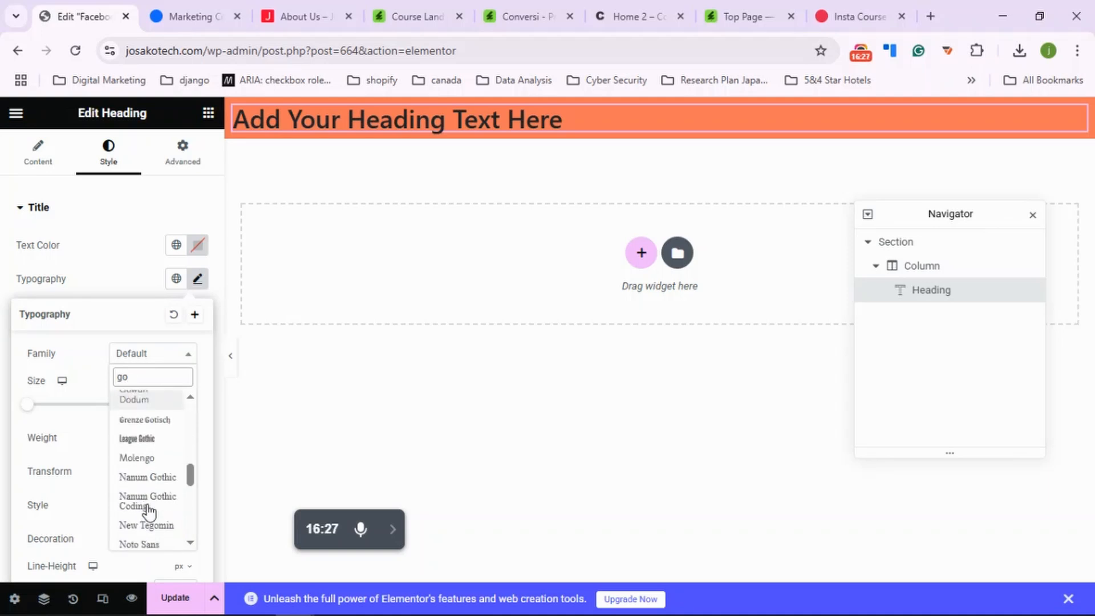
pyautogui.scroll(-4, 149, 512)
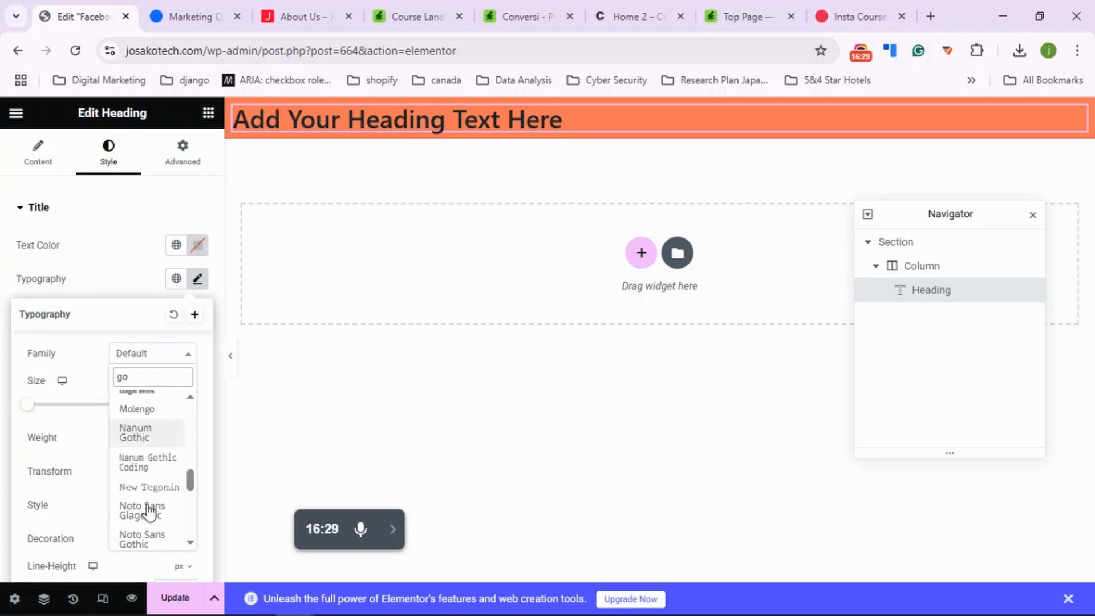
pyautogui.scroll(-5, 149, 512)
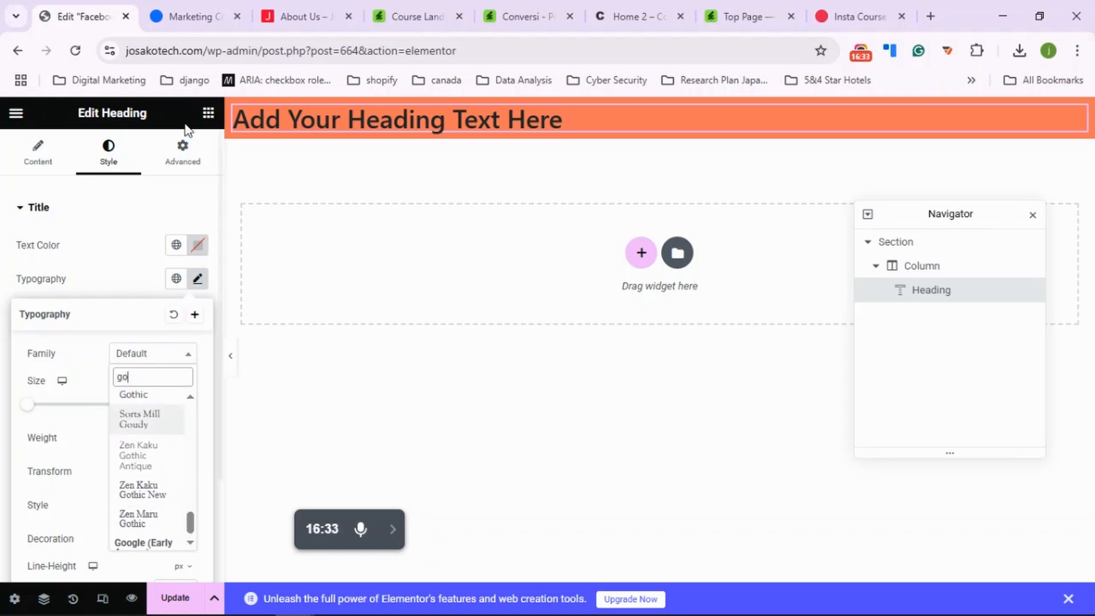
# - Switch to the Marketing Course page and copy the --art-body-three-font-family value "Hanken Grotesk, sans-serif" from its CSS rules
pyautogui.click(174, 8)
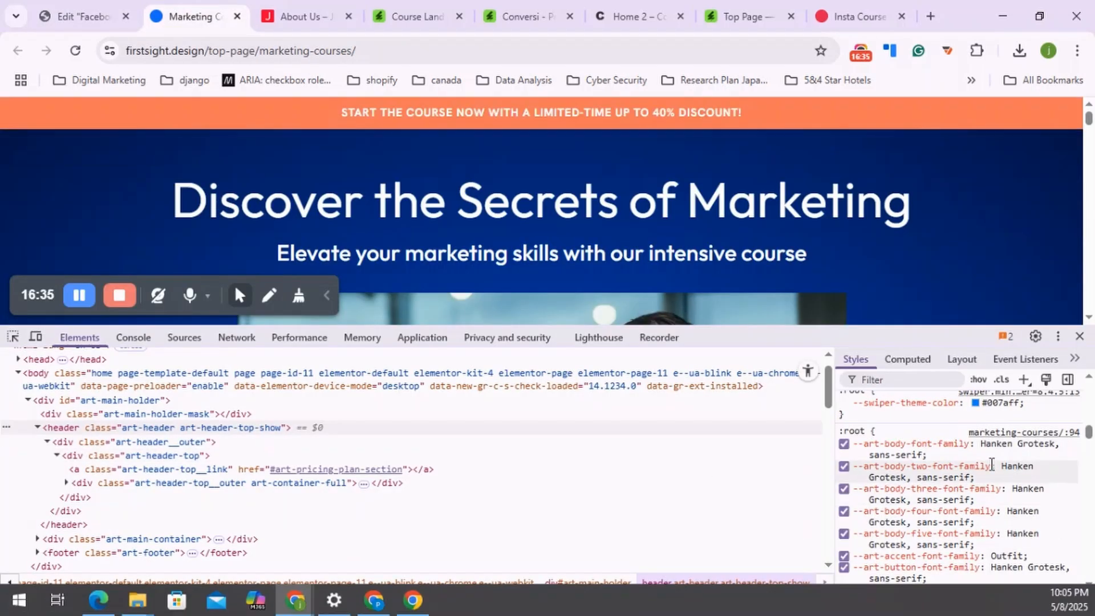
pyautogui.click(873, 504)
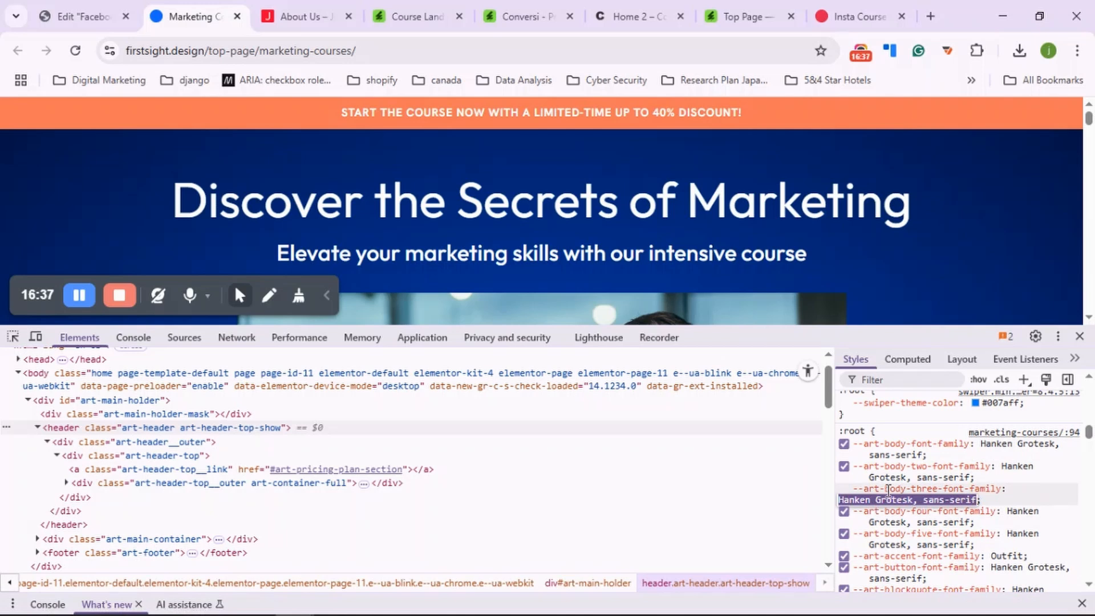
pyautogui.rightClick(883, 503)
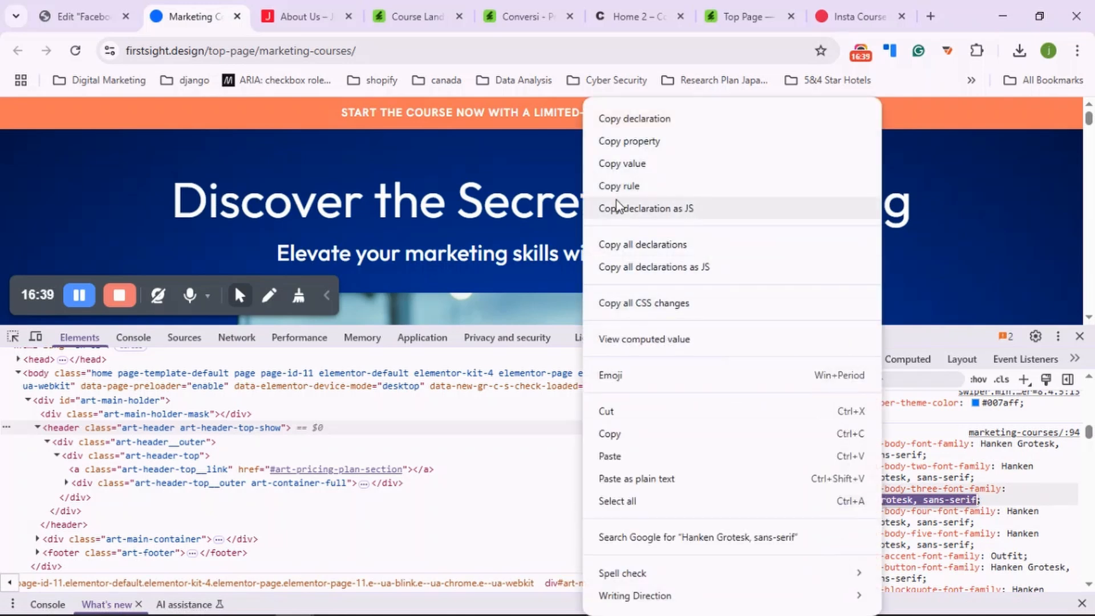
pyautogui.click(609, 434)
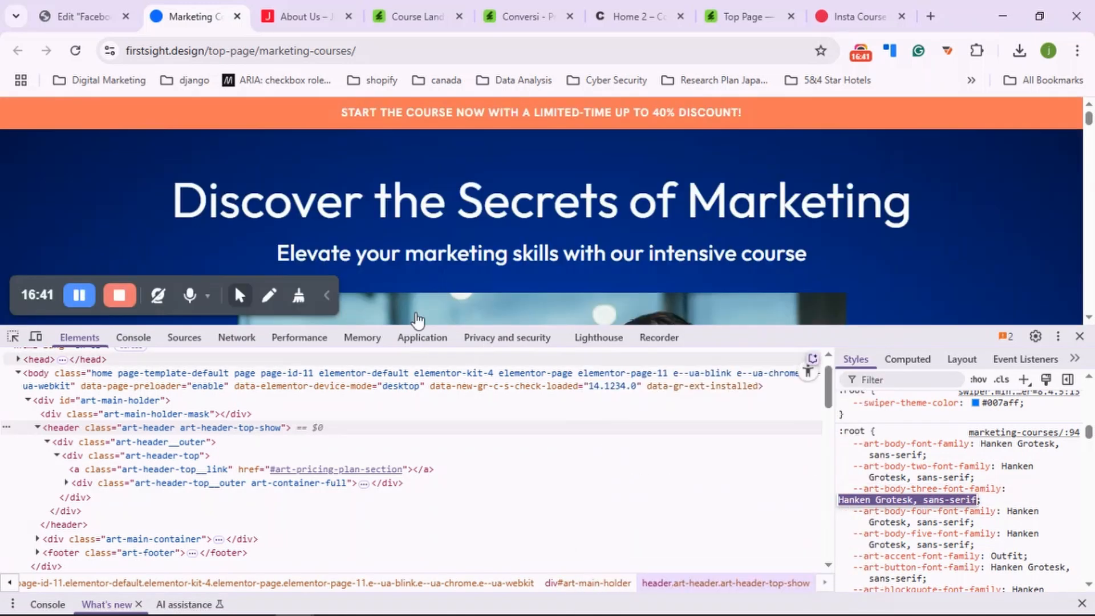
# - Return to the Elementor editor and try to find the copied "Hanken Grotesk, sans-serif" among the heading's font families
pyautogui.click(103, 14)
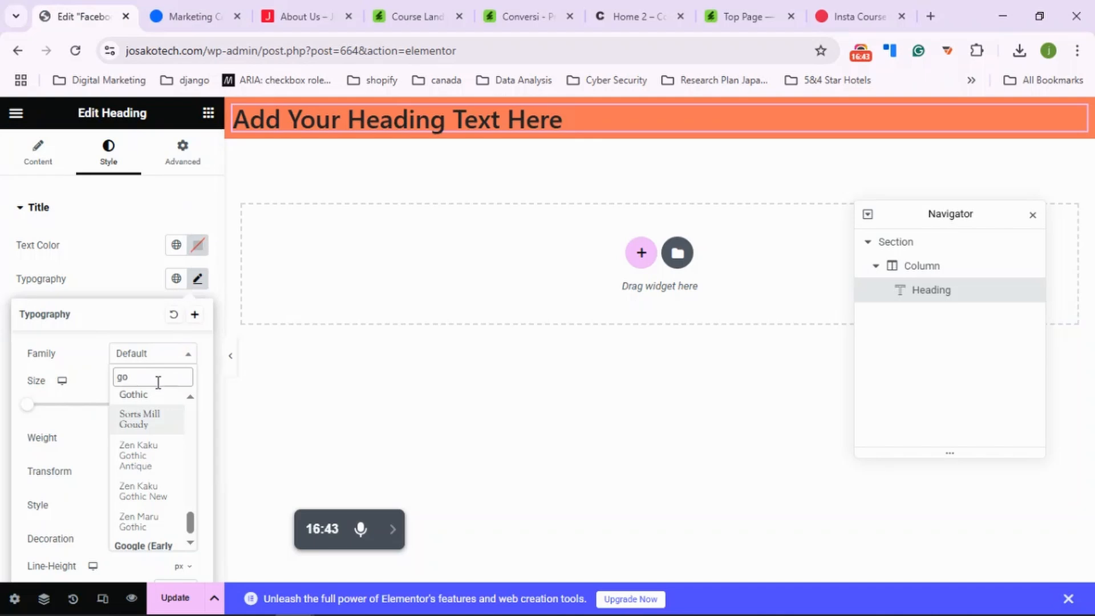
pyautogui.click(64, 364)
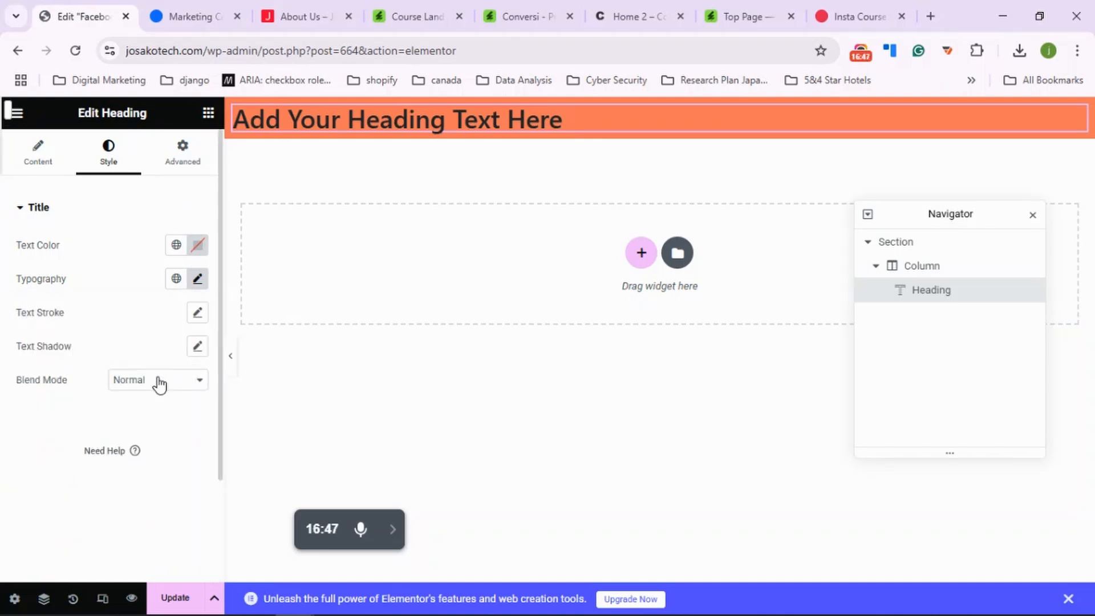
pyautogui.click(197, 279)
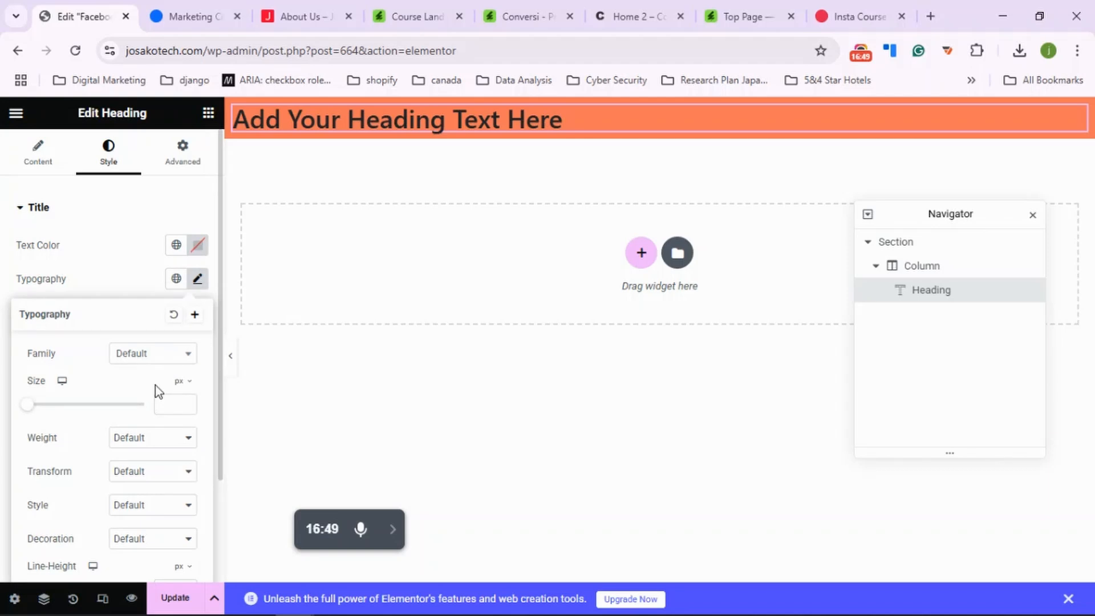
pyautogui.click(153, 355)
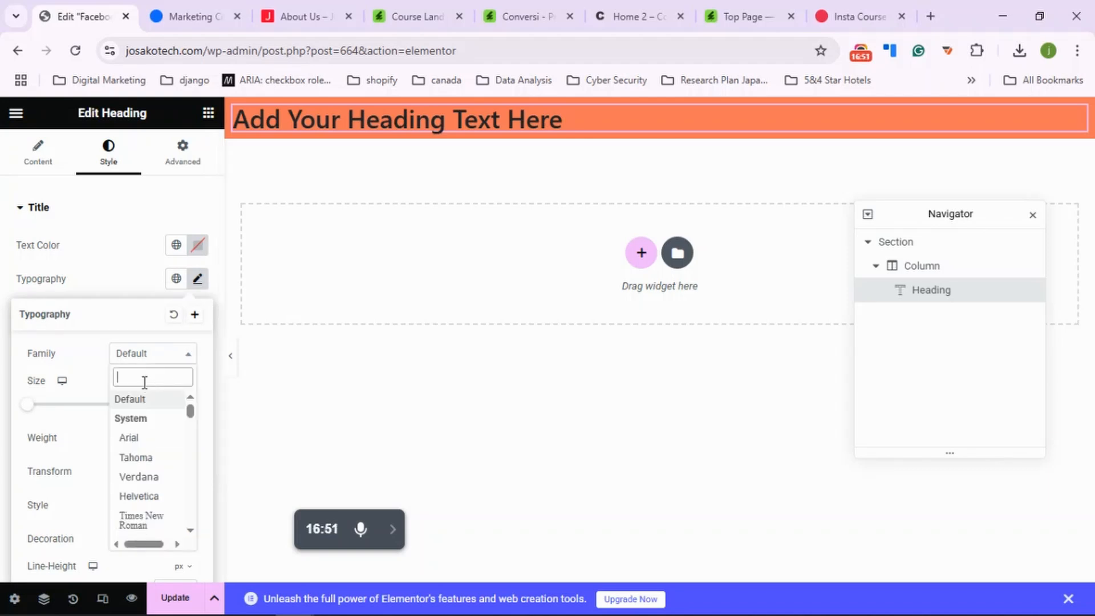
pyautogui.rightClick(143, 383)
pyautogui.click(254, 373)
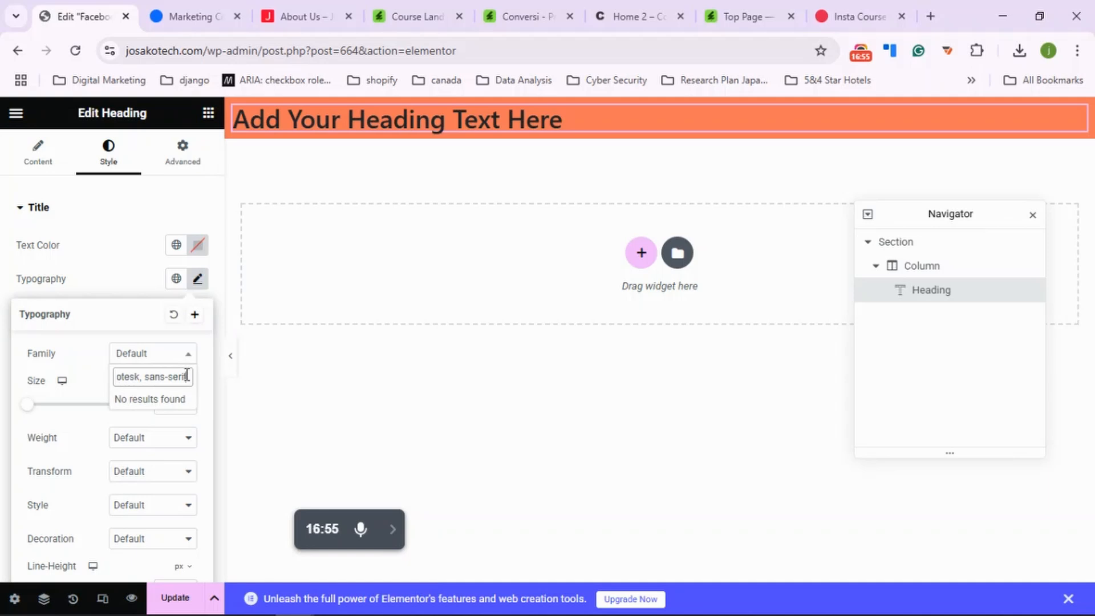
pyautogui.moveTo(187, 375); pyautogui.dragTo(58, 359)
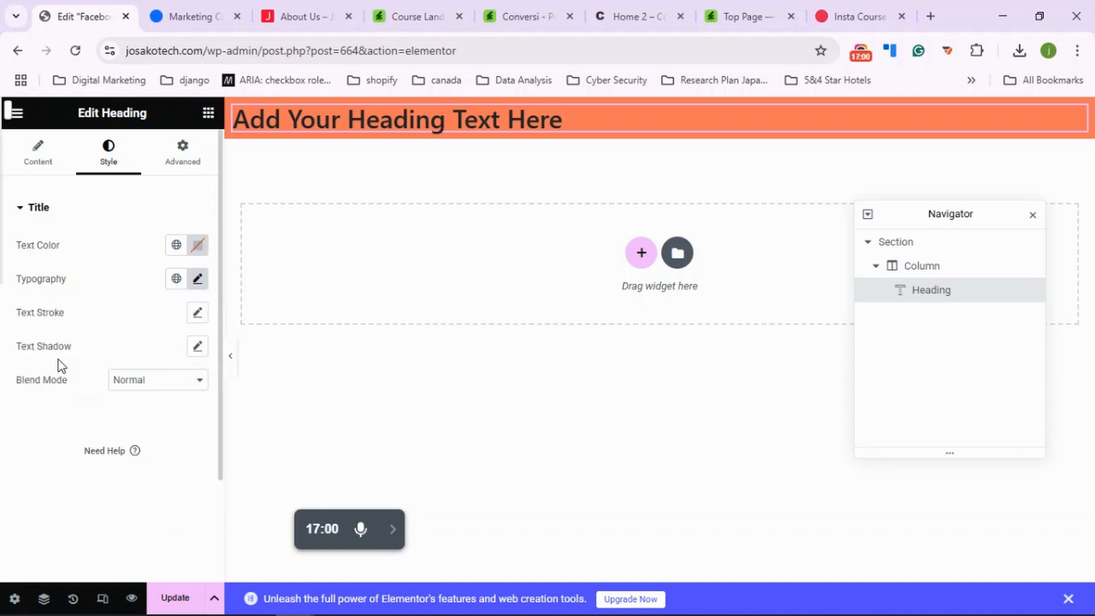
# - Search the font families for "robo" and set the heading's typography family to Roboto
pyautogui.click(198, 279)
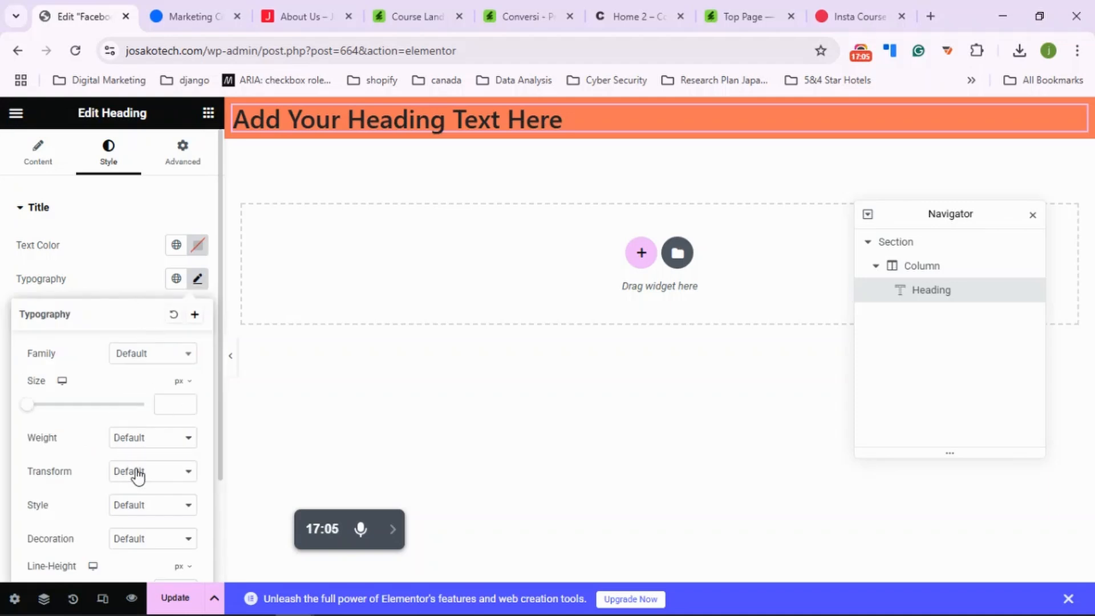
pyautogui.click(145, 507)
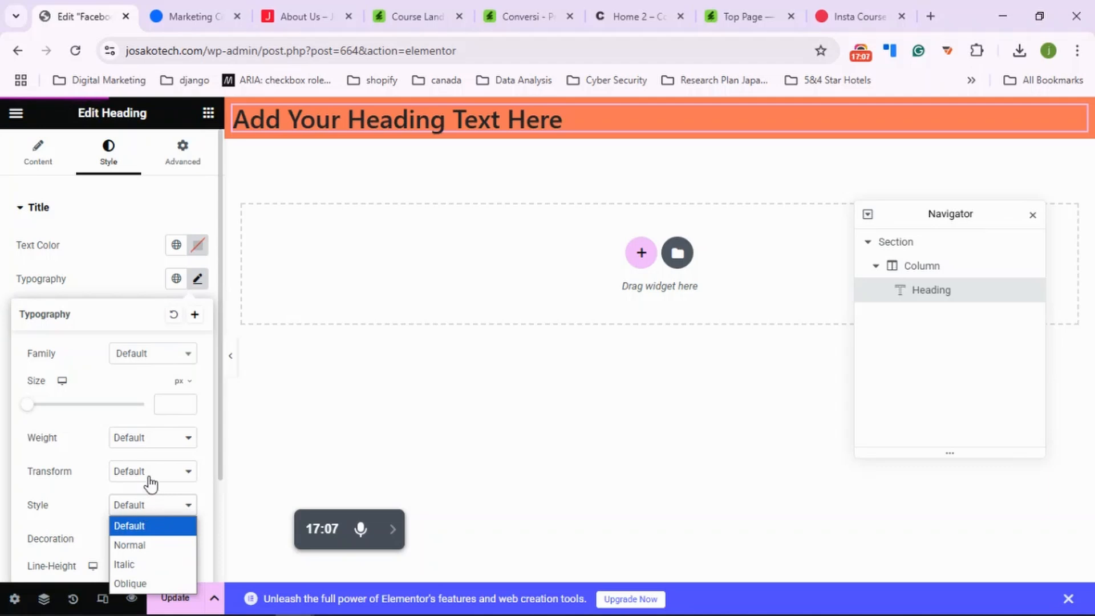
pyautogui.scroll(-2, 153, 462)
pyautogui.scroll(1, 156, 442)
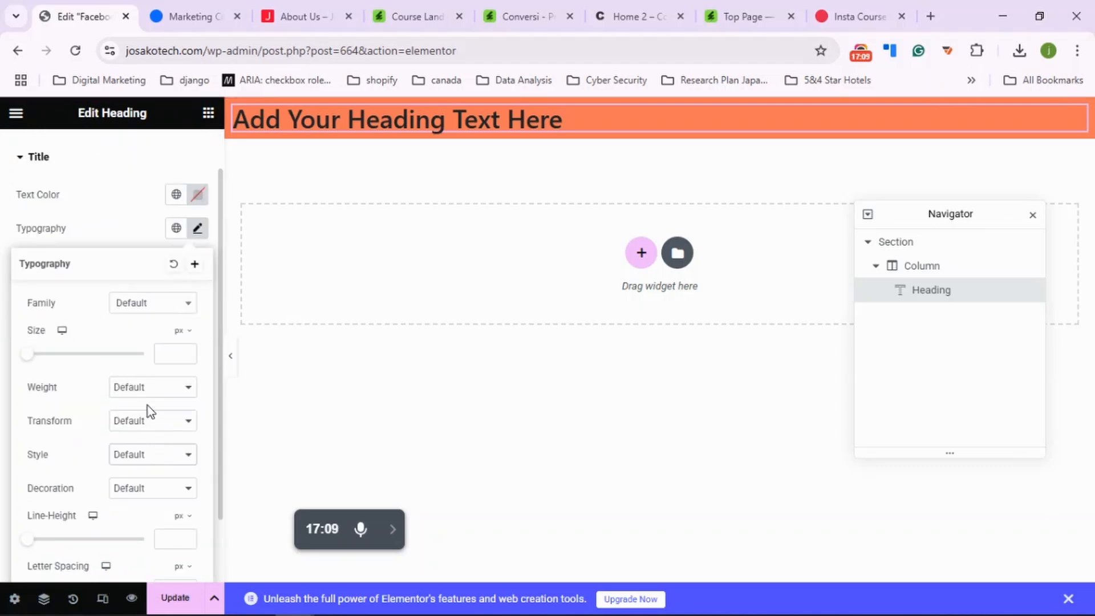
pyautogui.click(143, 311)
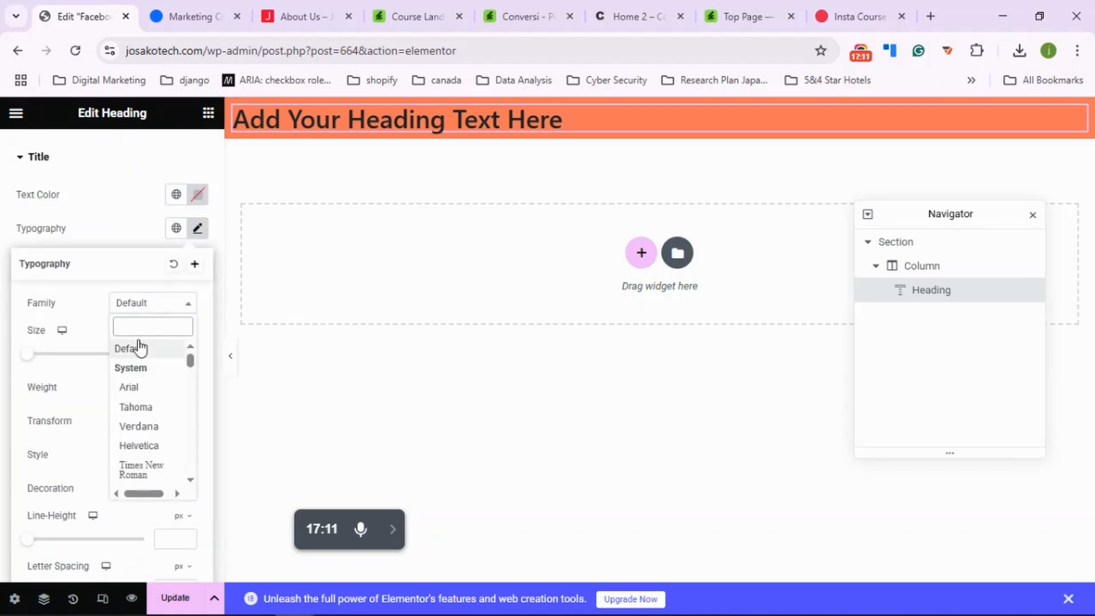
pyautogui.write('robo')
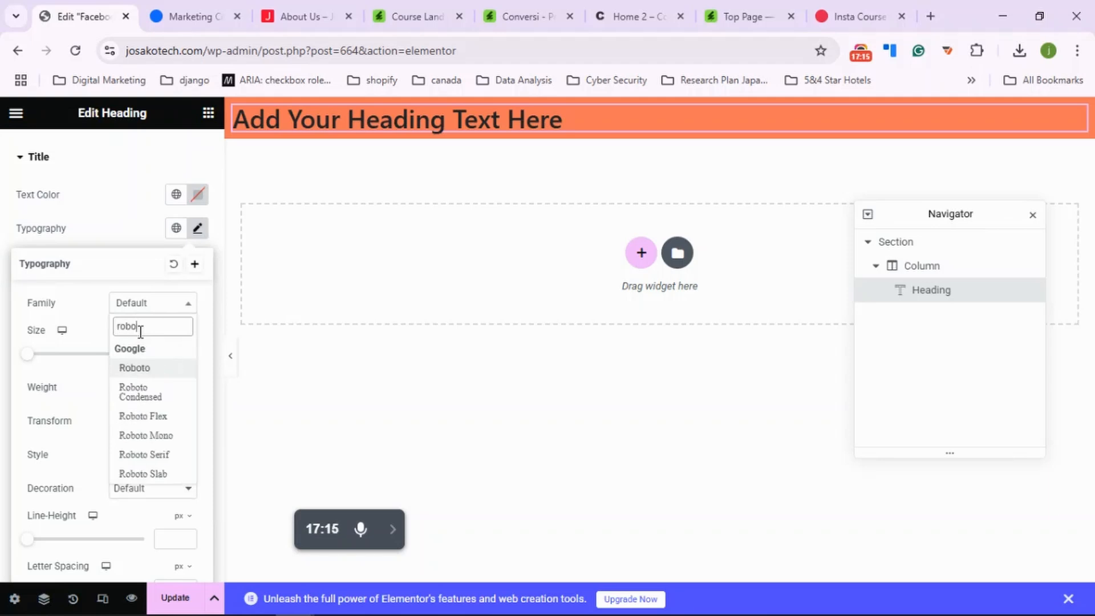
pyautogui.click(134, 368)
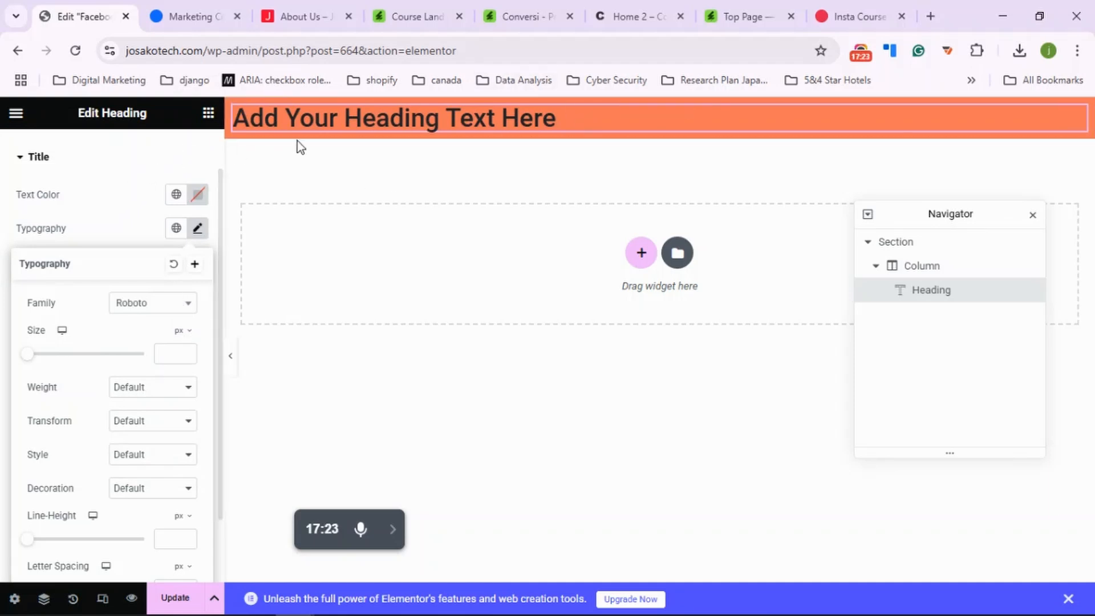
# - Try H3 as the heading's HTML tag in its content settings, and set the tag to H4
pyautogui.click(165, 170)
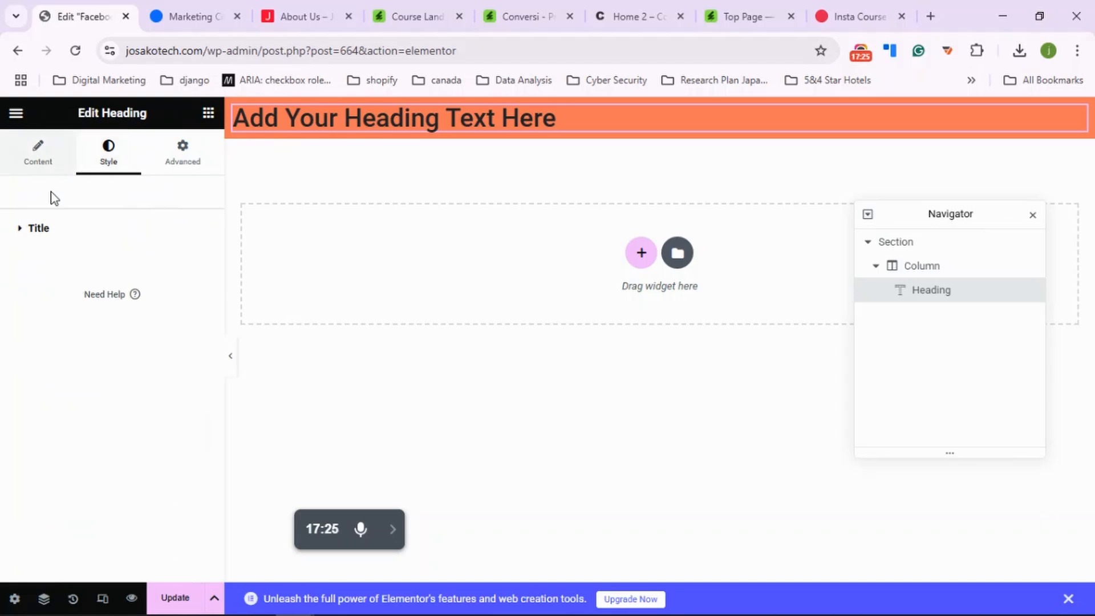
pyautogui.click(25, 229)
pyautogui.click(40, 155)
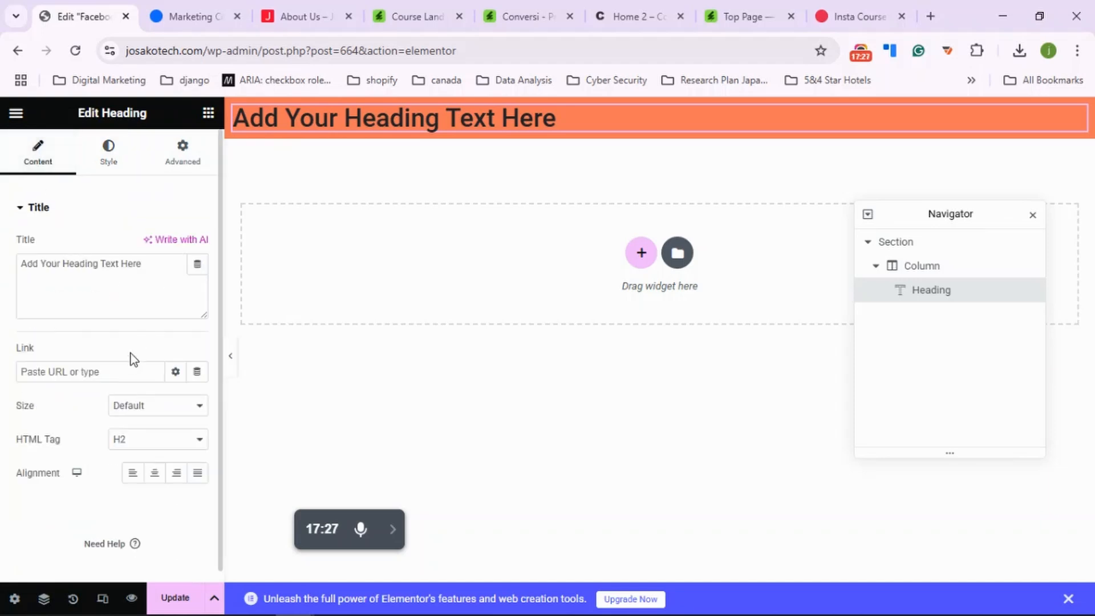
pyautogui.click(140, 445)
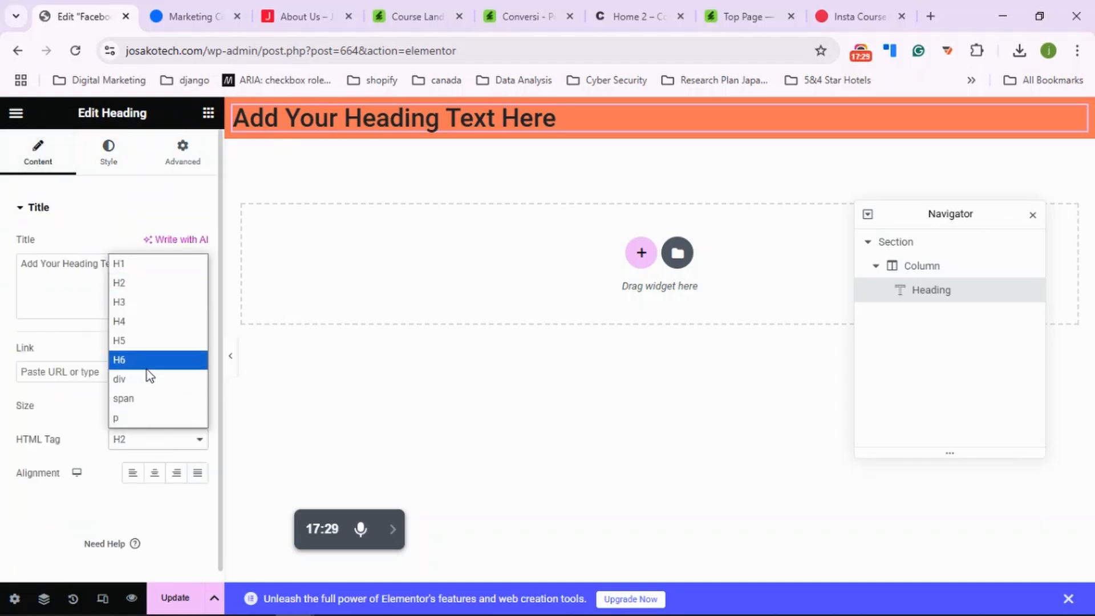
pyautogui.click(161, 303)
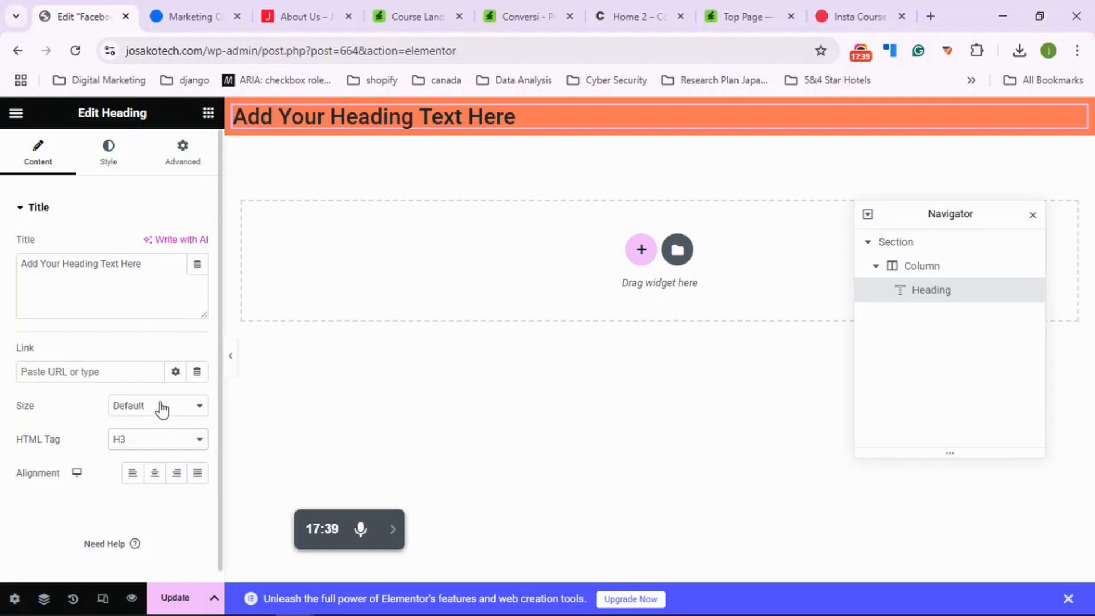
pyautogui.click(160, 439)
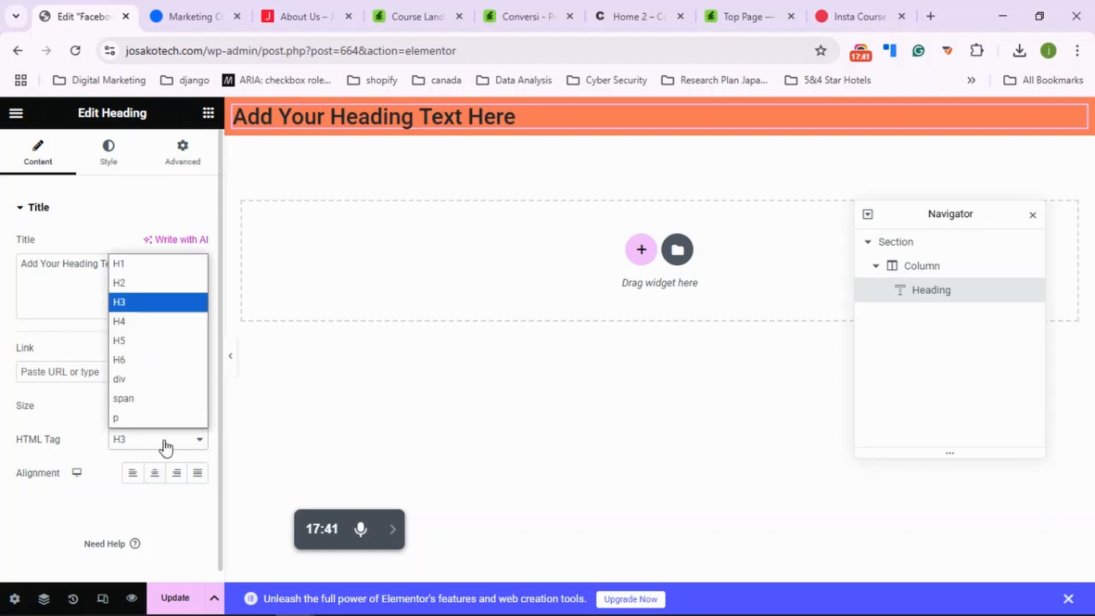
pyautogui.click(142, 326)
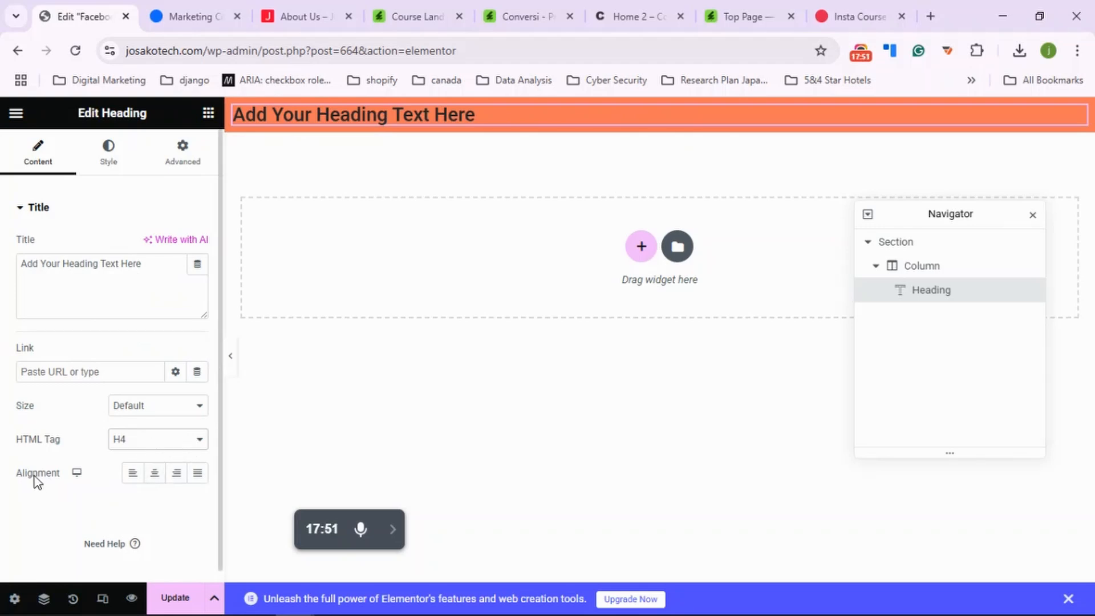
# - Center-align the heading in the orange top bar
pyautogui.click(154, 475)
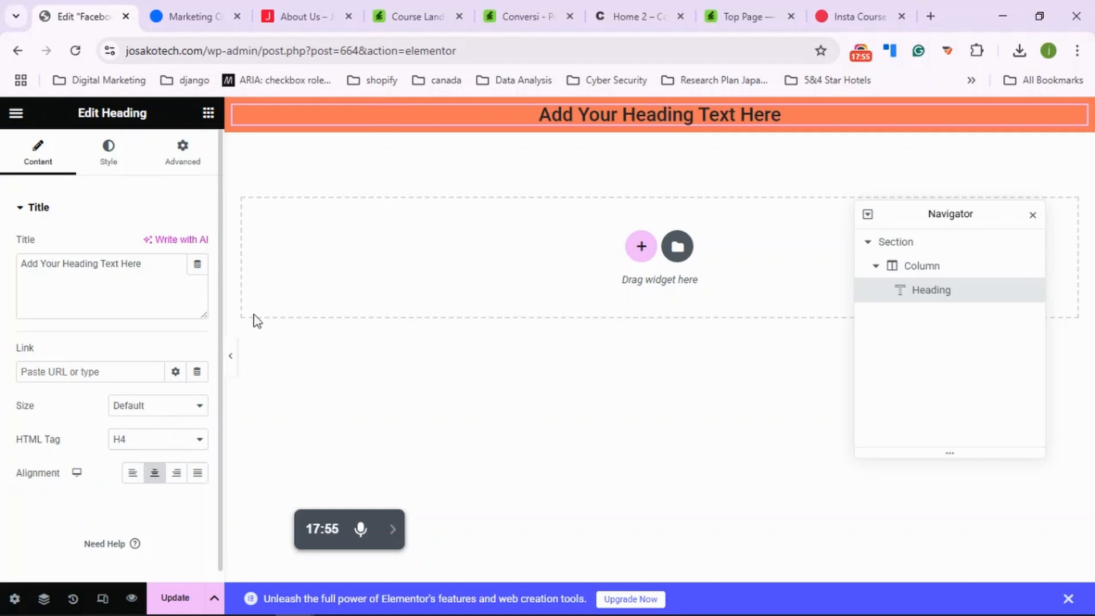
# - Switch to the Marketing Course page and look back through the header element's CSS rules up to .art-header
pyautogui.click(199, 21)
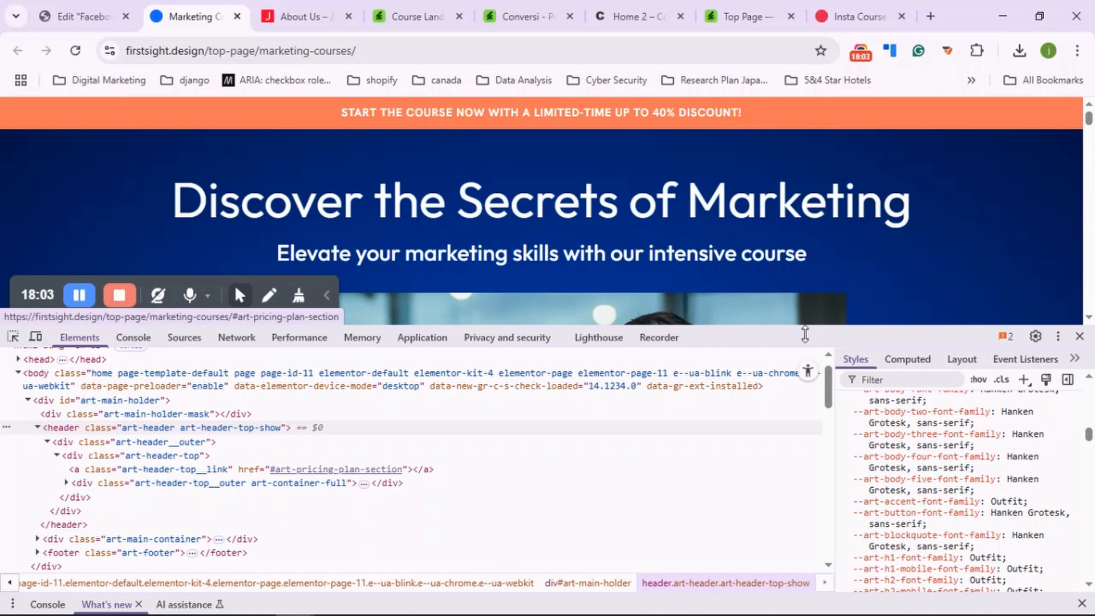
pyautogui.scroll(2, 943, 499)
pyautogui.scroll(5, 943, 499)
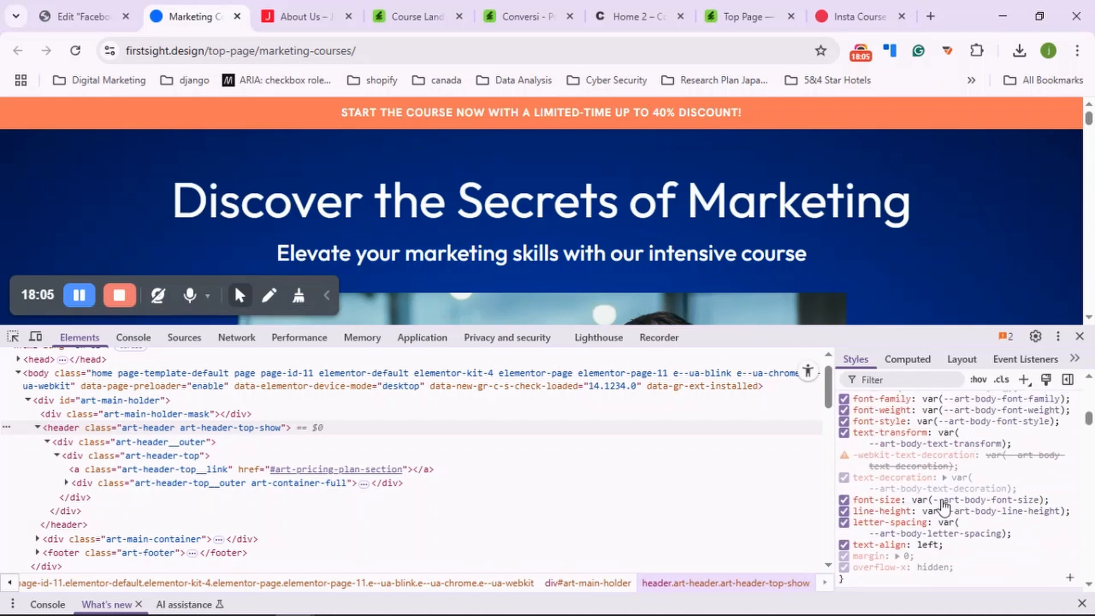
pyautogui.scroll(6, 943, 504)
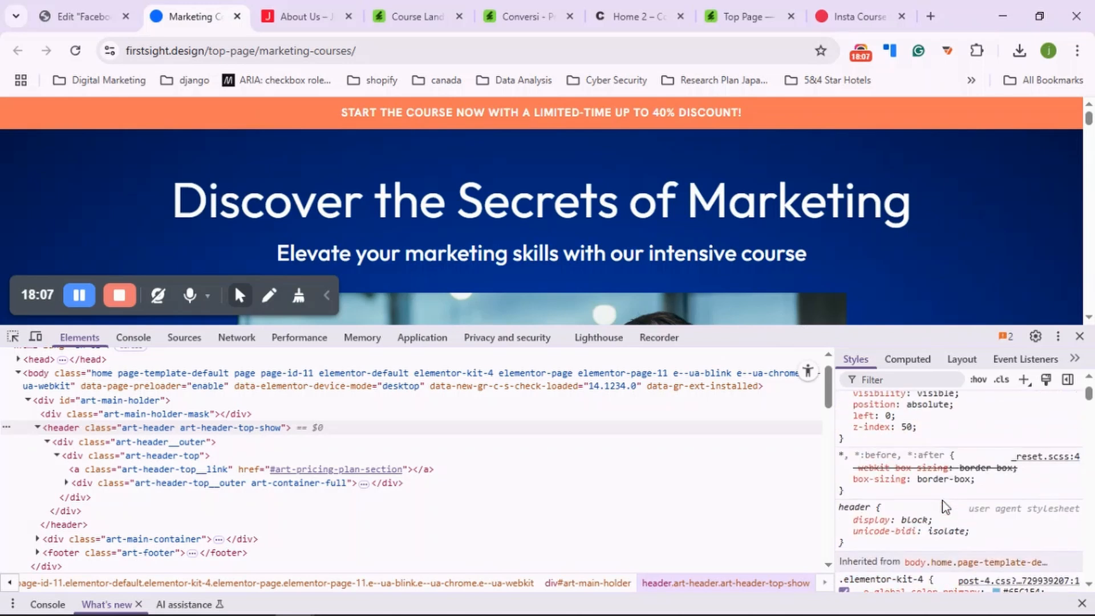
pyautogui.scroll(4, 946, 506)
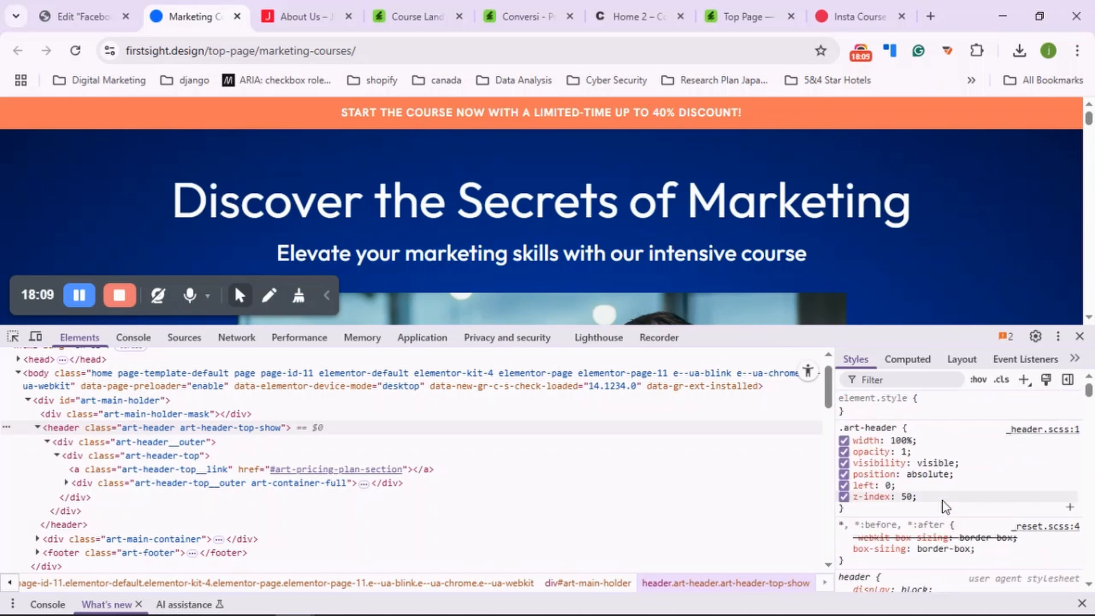
# - Return to the Elementor editor and set the heading's typography transform to Uppercase and its size to 17 px
pyautogui.click(77, 16)
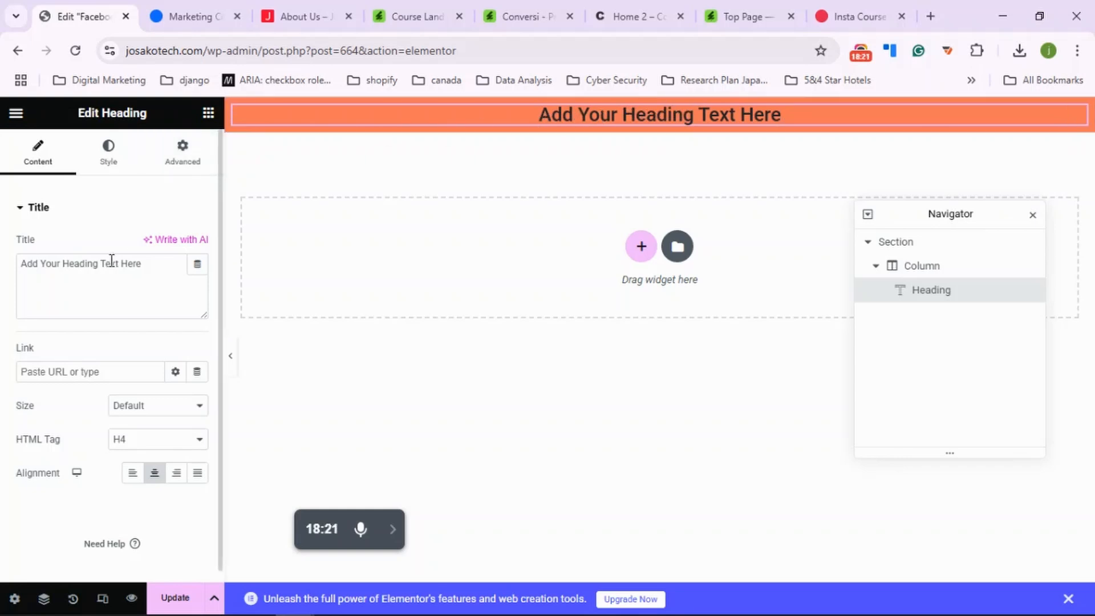
pyautogui.click(109, 171)
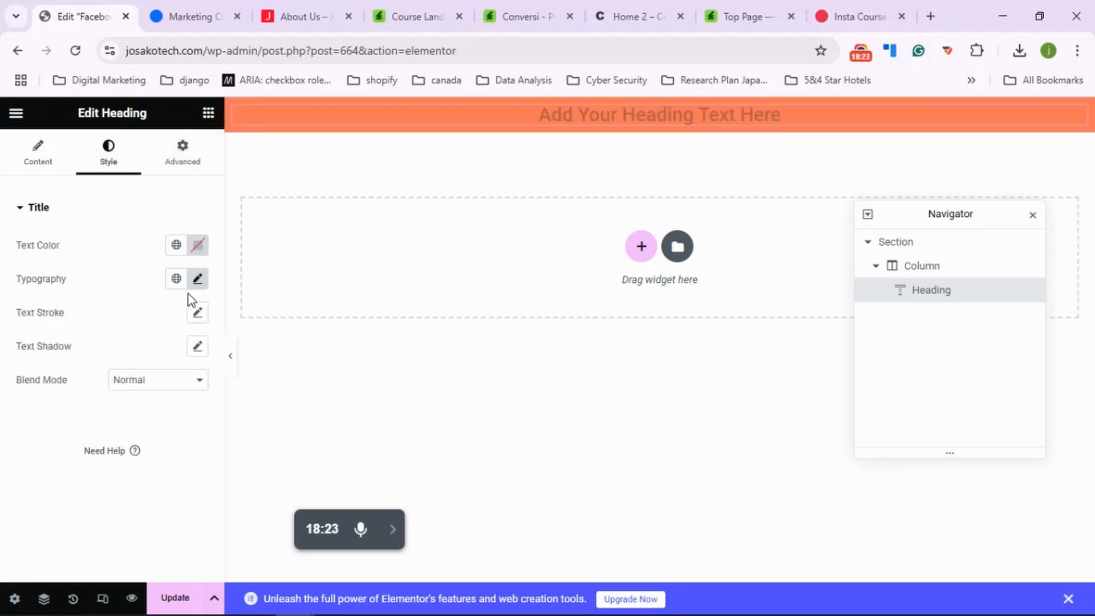
pyautogui.click(198, 279)
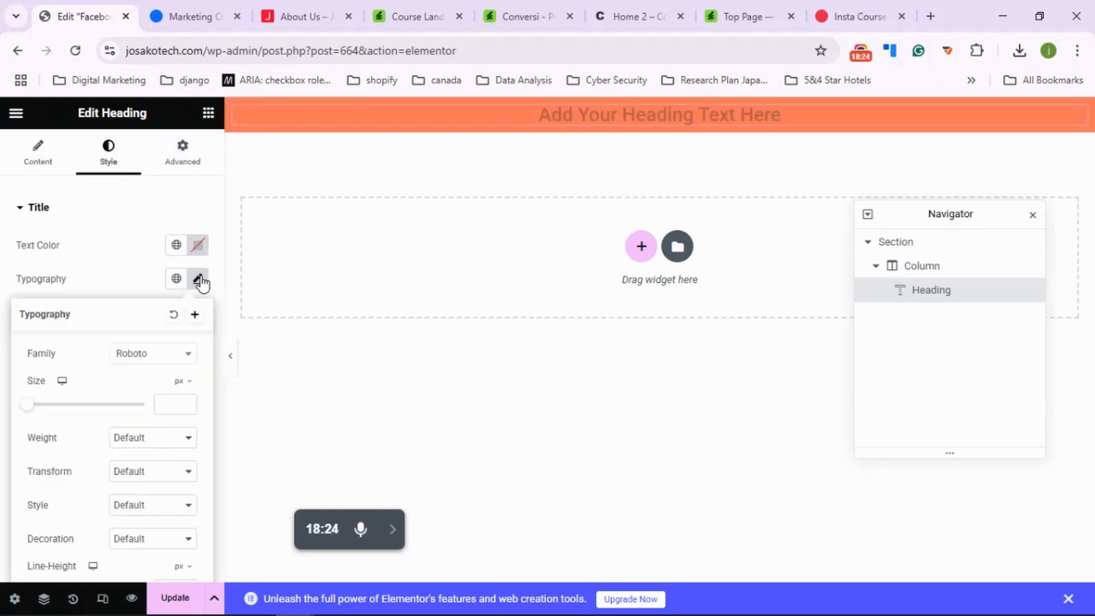
pyautogui.scroll(-2, 170, 395)
pyautogui.click(161, 393)
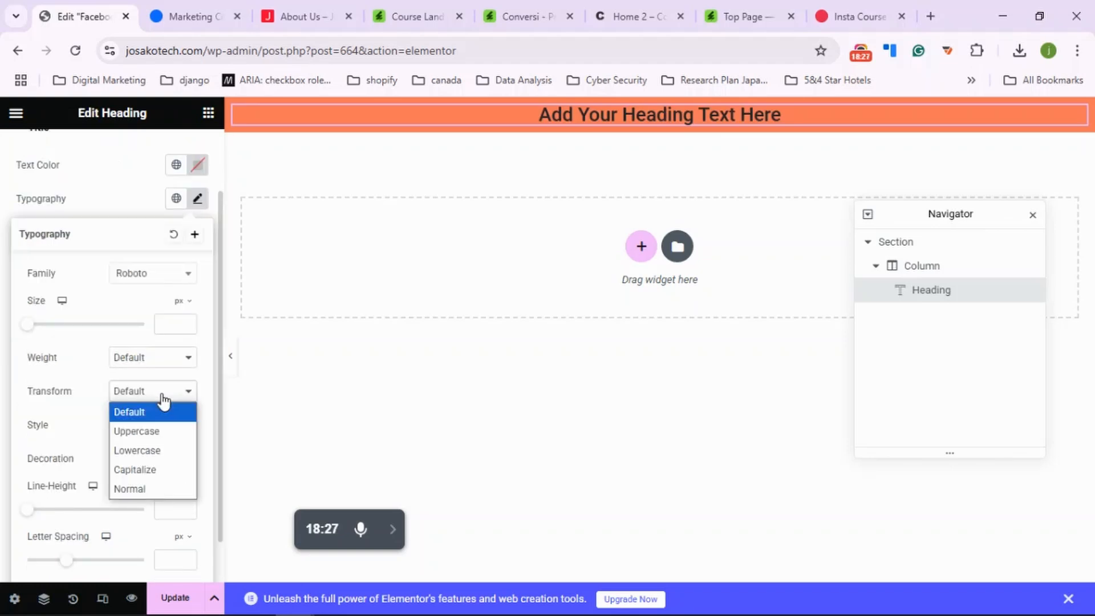
pyautogui.click(147, 432)
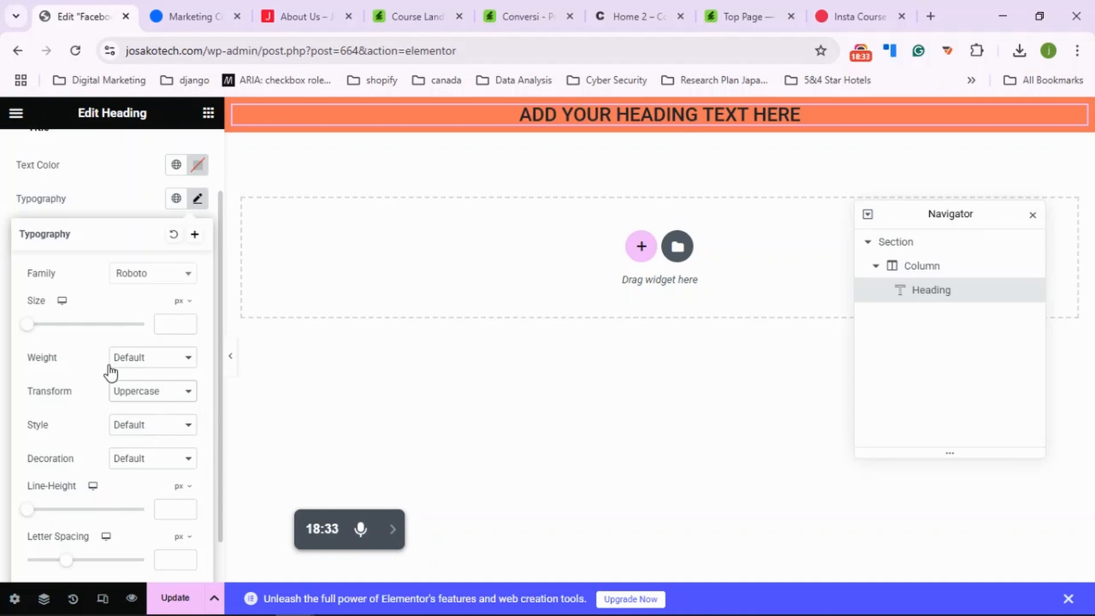
pyautogui.moveTo(27, 327); pyautogui.dragTo(37, 331)
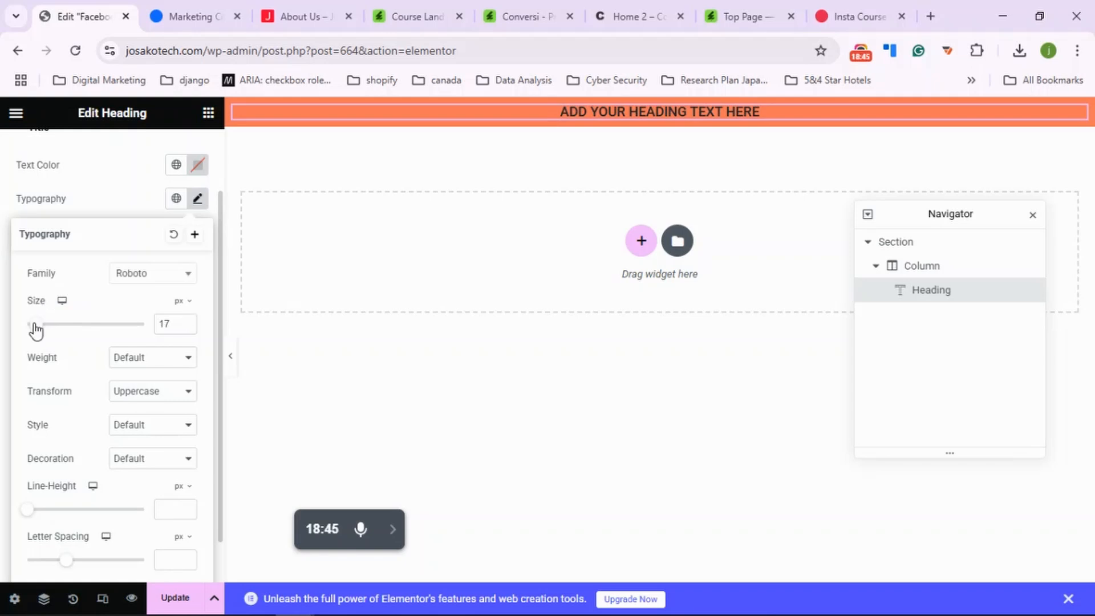
pyautogui.moveTo(35, 331); pyautogui.dragTo(35, 357)
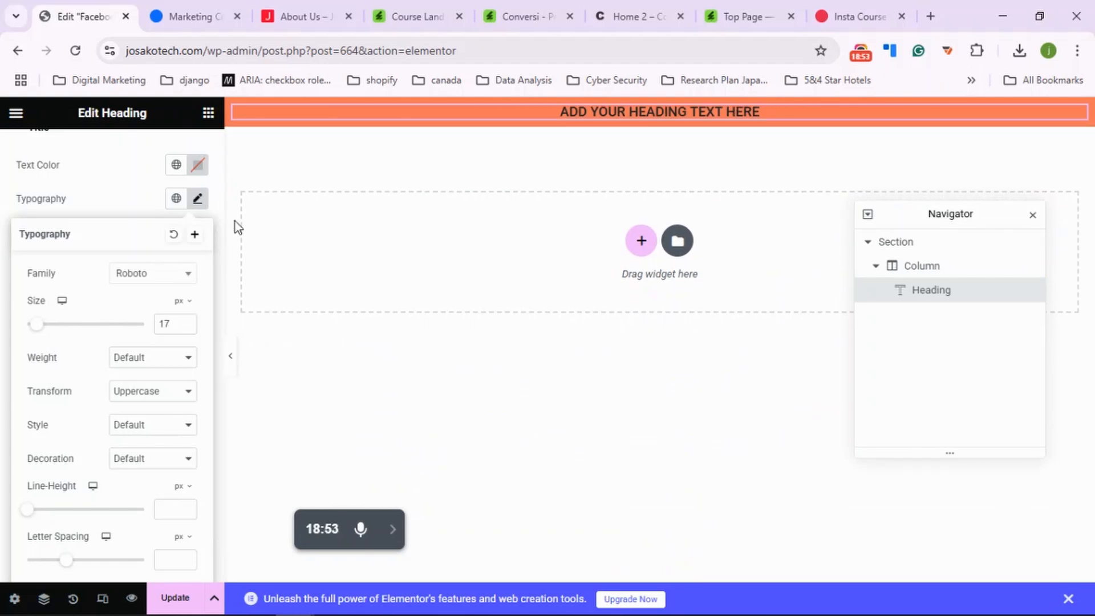
# - Set the heading's text color to white, #FFFFFF, and update the page
pyautogui.click(108, 174)
pyautogui.scroll(2, 132, 171)
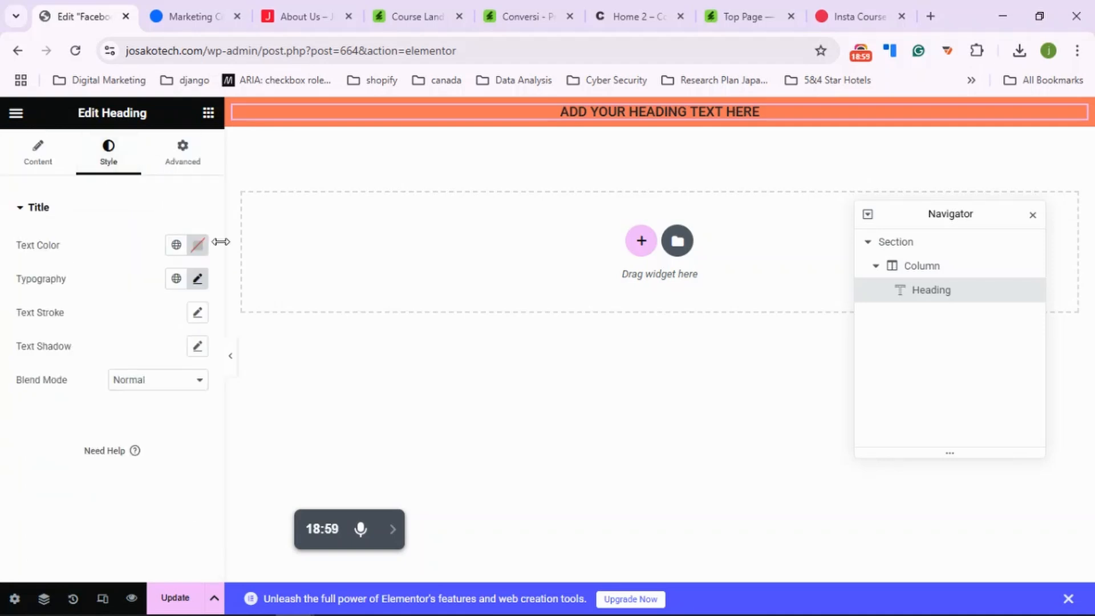
pyautogui.click(197, 246)
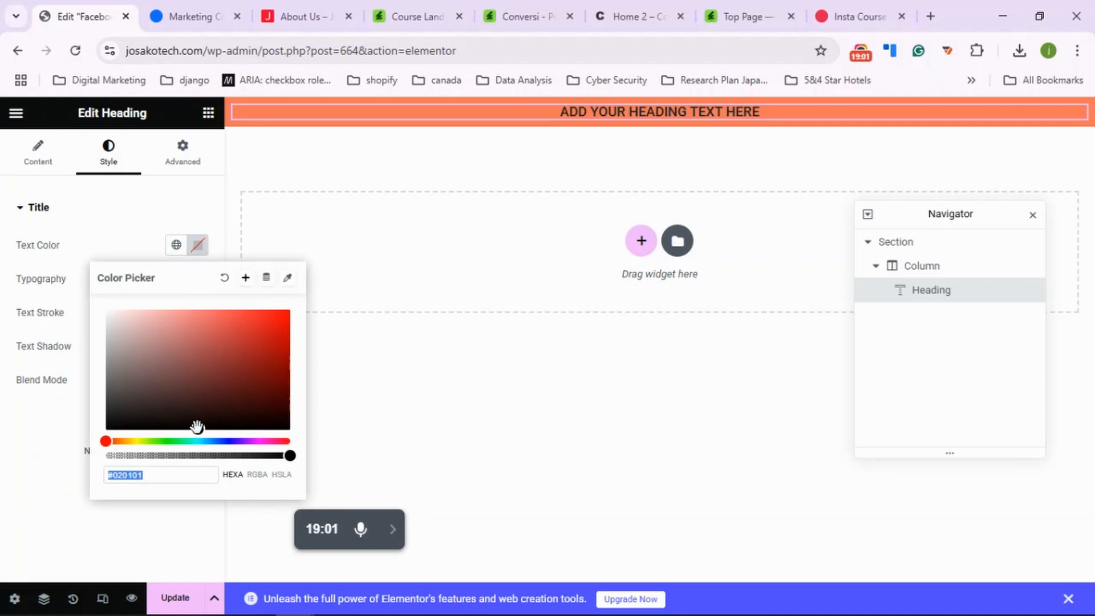
pyautogui.moveTo(196, 422); pyautogui.dragTo(87, 308)
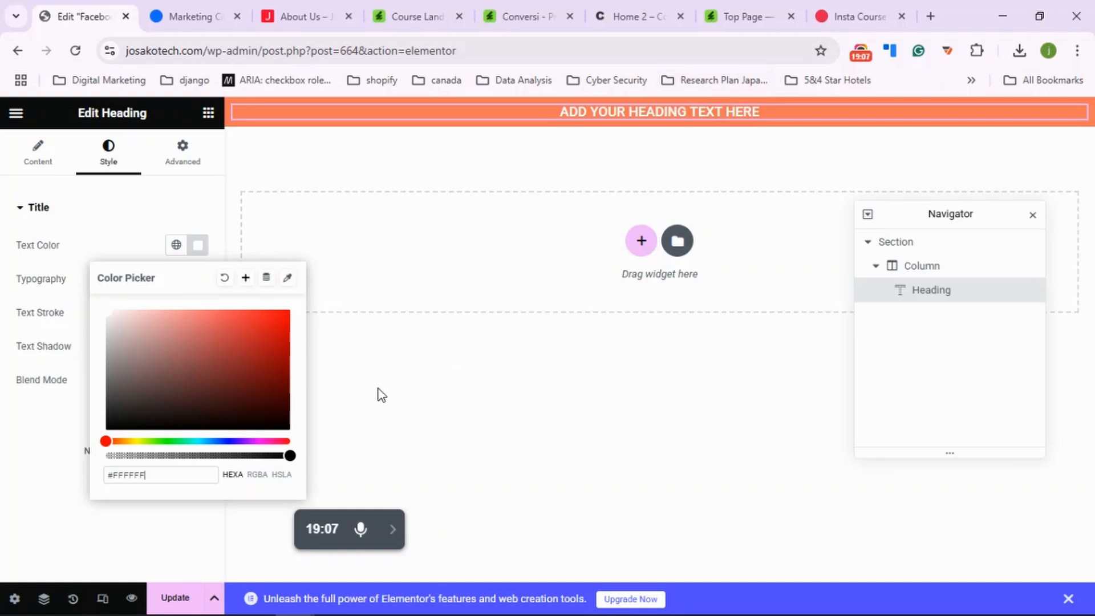
pyautogui.click(182, 598)
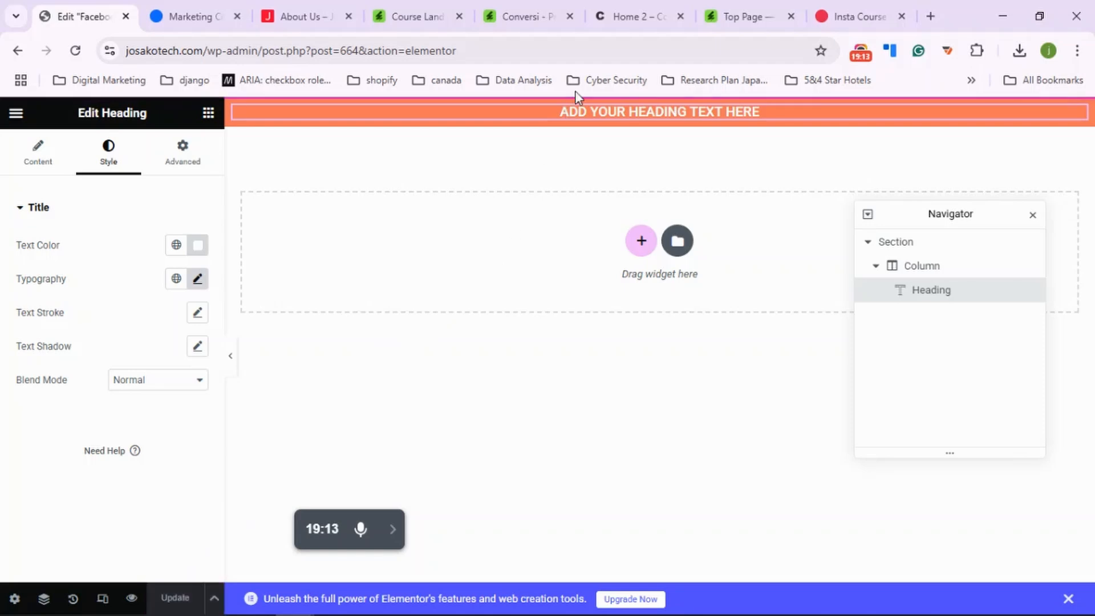
# - Switch to the Marketing Course page and inspect the top discount bar's element in the page markup
pyautogui.click(184, 20)
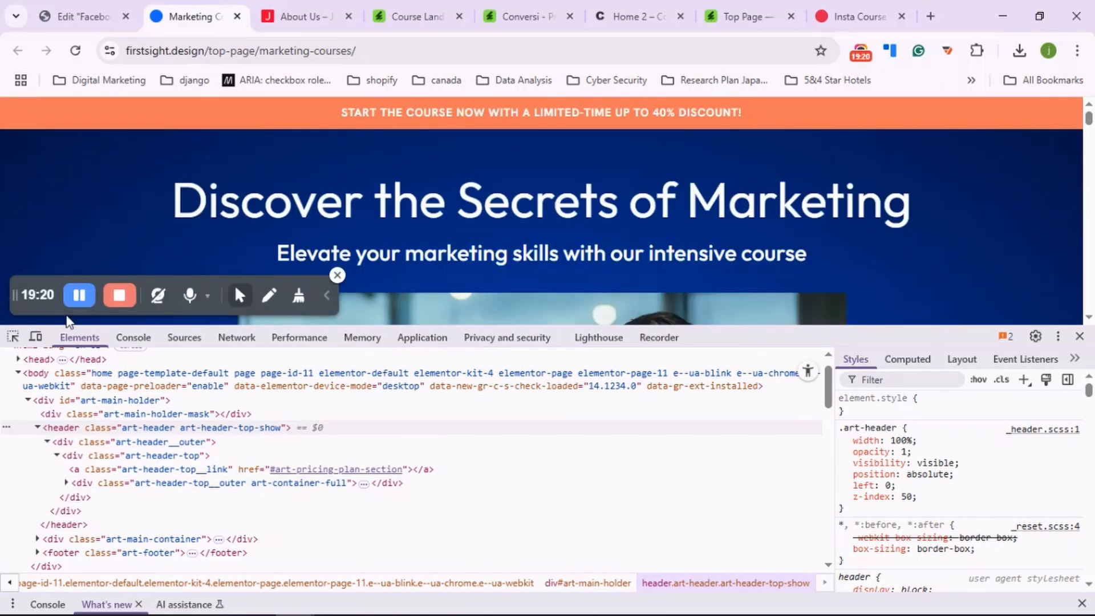
pyautogui.click(12, 336)
pyautogui.click(454, 122)
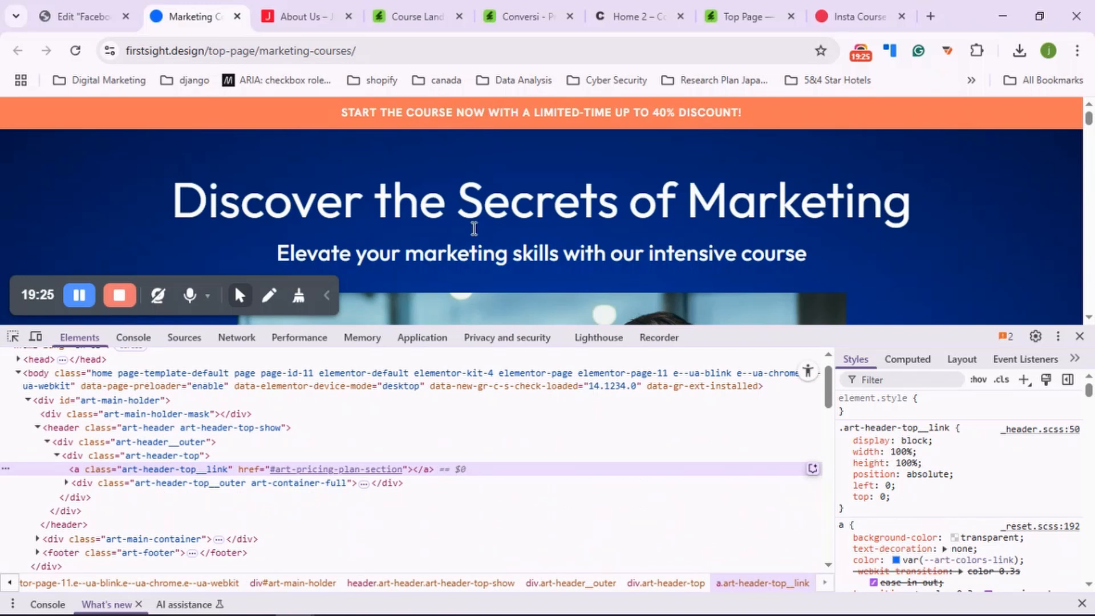
pyautogui.scroll(-3, 320, 435)
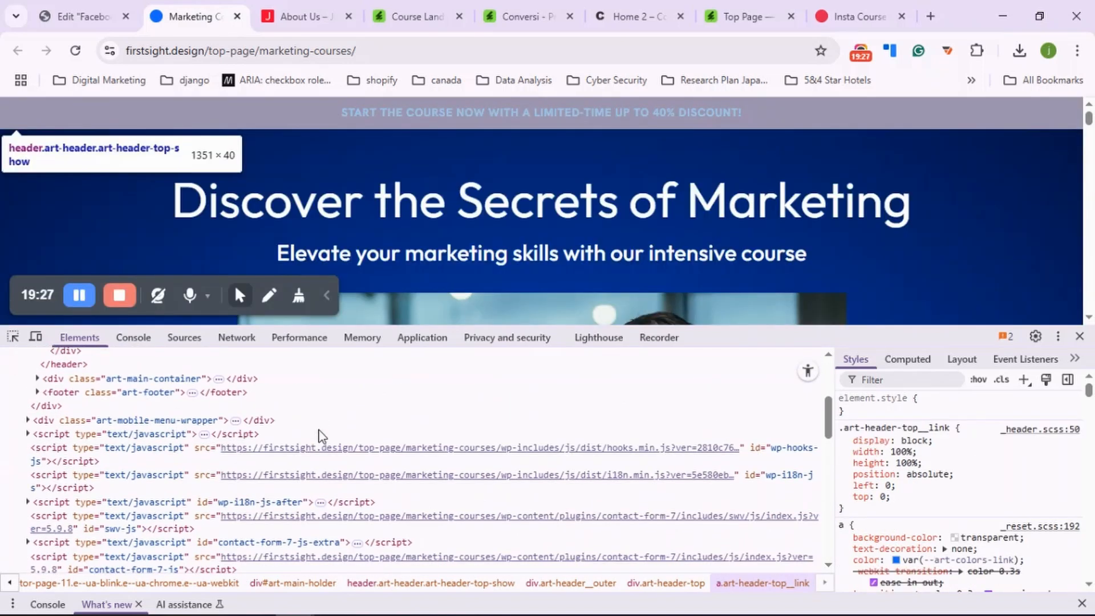
pyautogui.scroll(1, 318, 436)
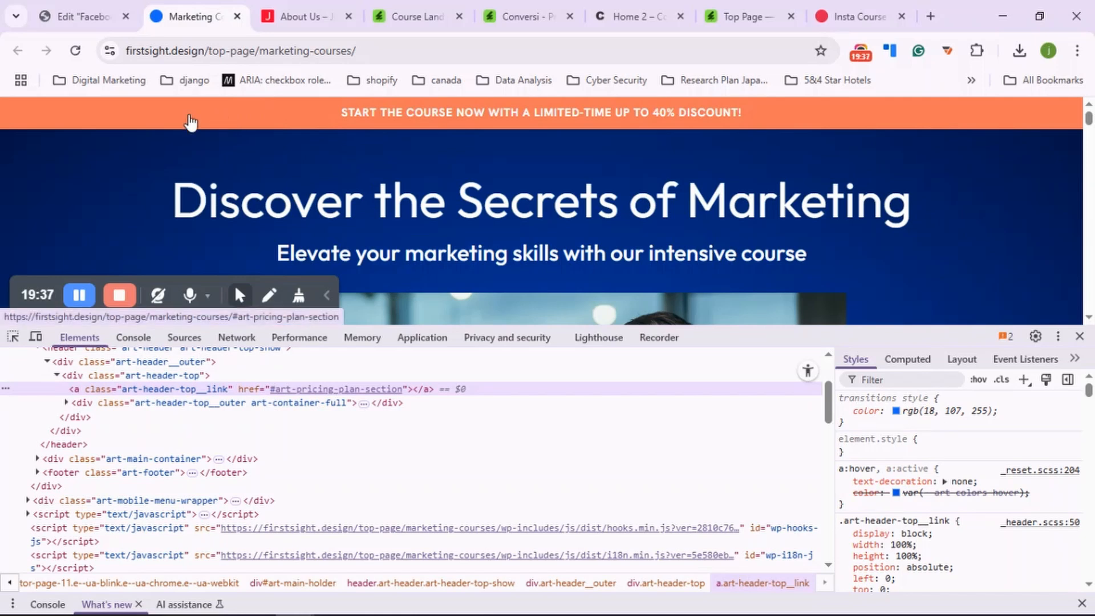
# - Try to select the discount bar's text directly on the Marketing Course page
pyautogui.moveTo(19, 110); pyautogui.dragTo(303, 104)
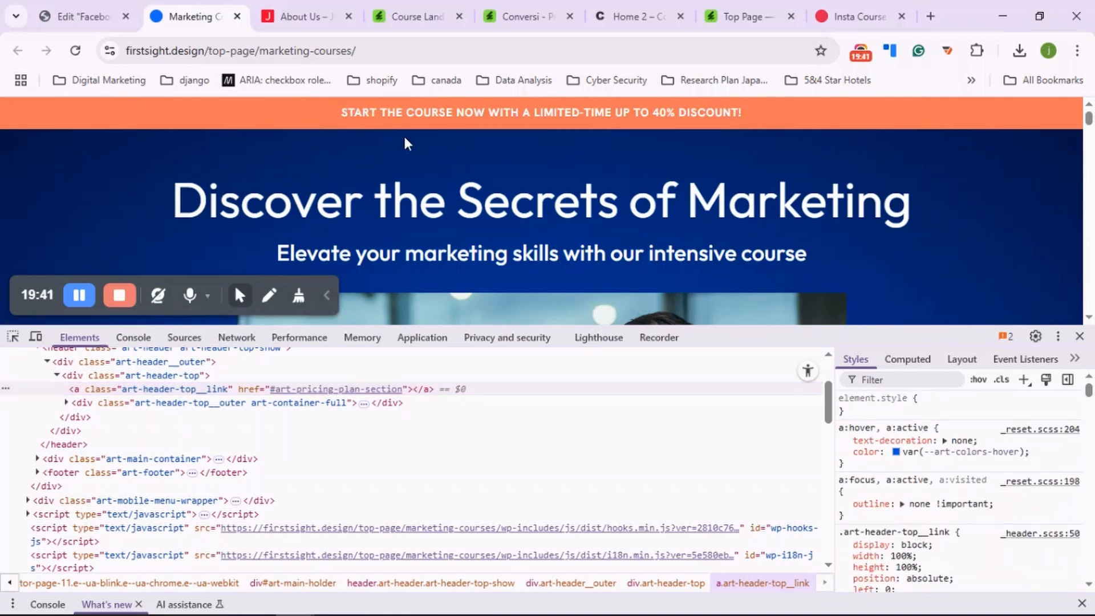
pyautogui.moveTo(322, 118); pyautogui.dragTo(633, 127)
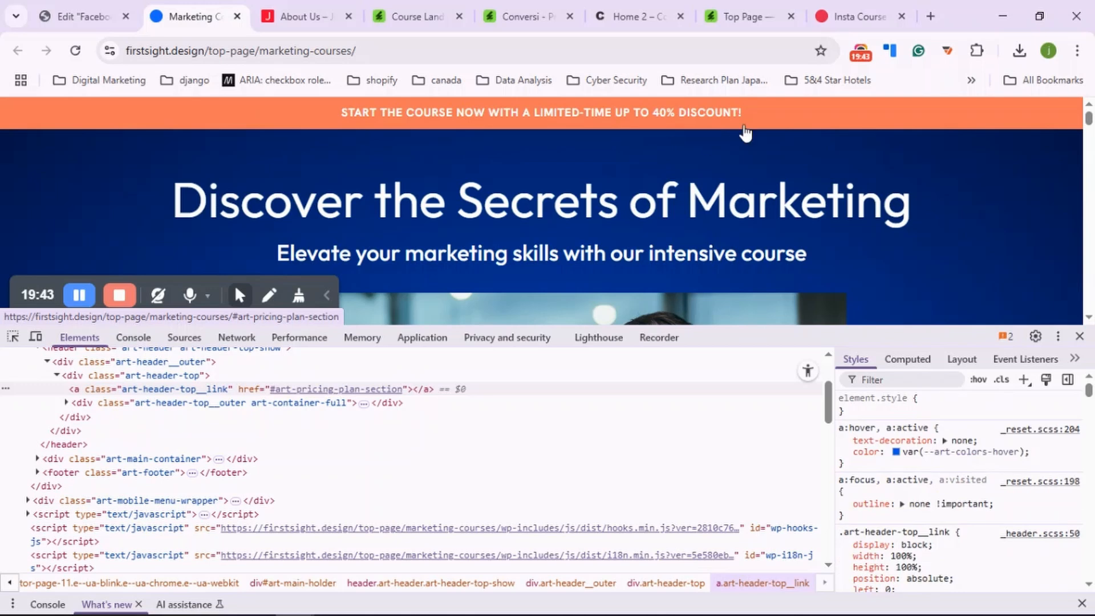
pyautogui.moveTo(782, 116); pyautogui.dragTo(583, 124)
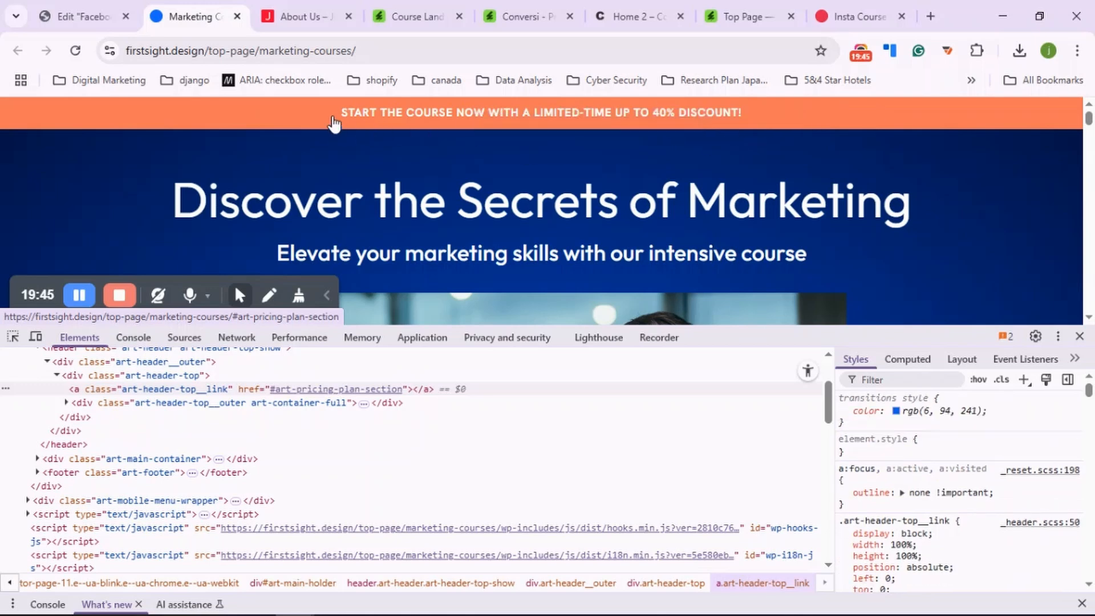
pyautogui.moveTo(334, 121); pyautogui.dragTo(537, 156)
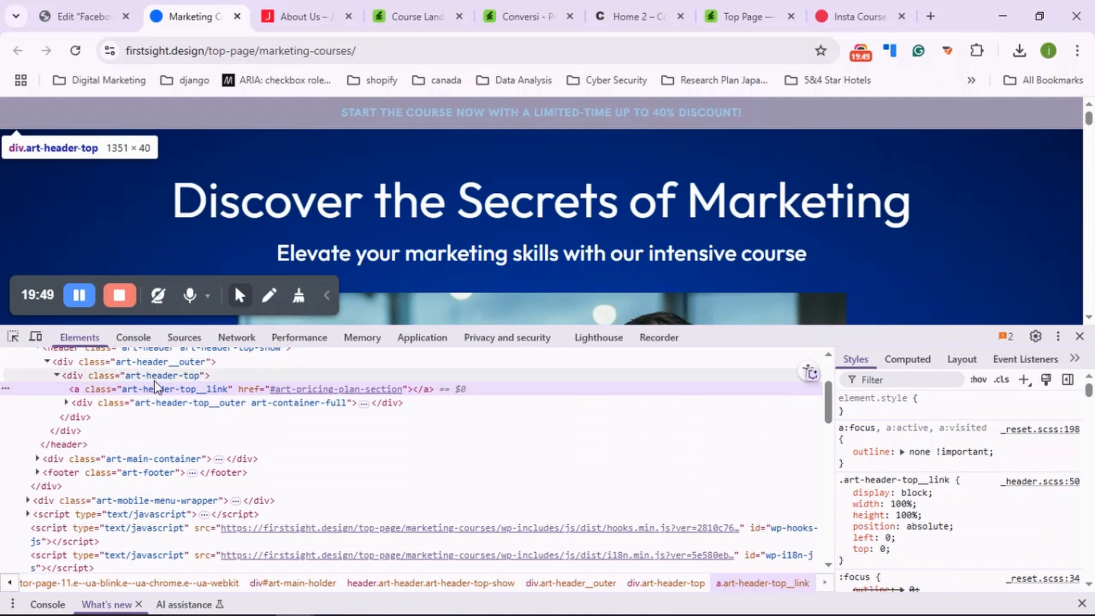
# - Expand the art-header-top__outer container and look through the header markup for the discount text
pyautogui.click(140, 379)
pyautogui.click(109, 391)
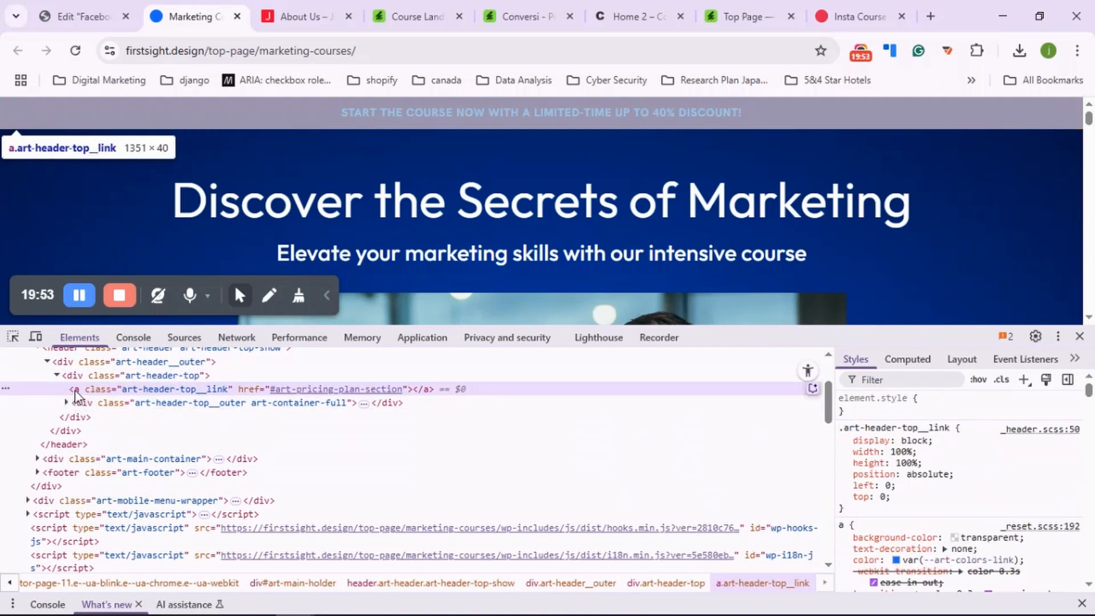
pyautogui.click(68, 403)
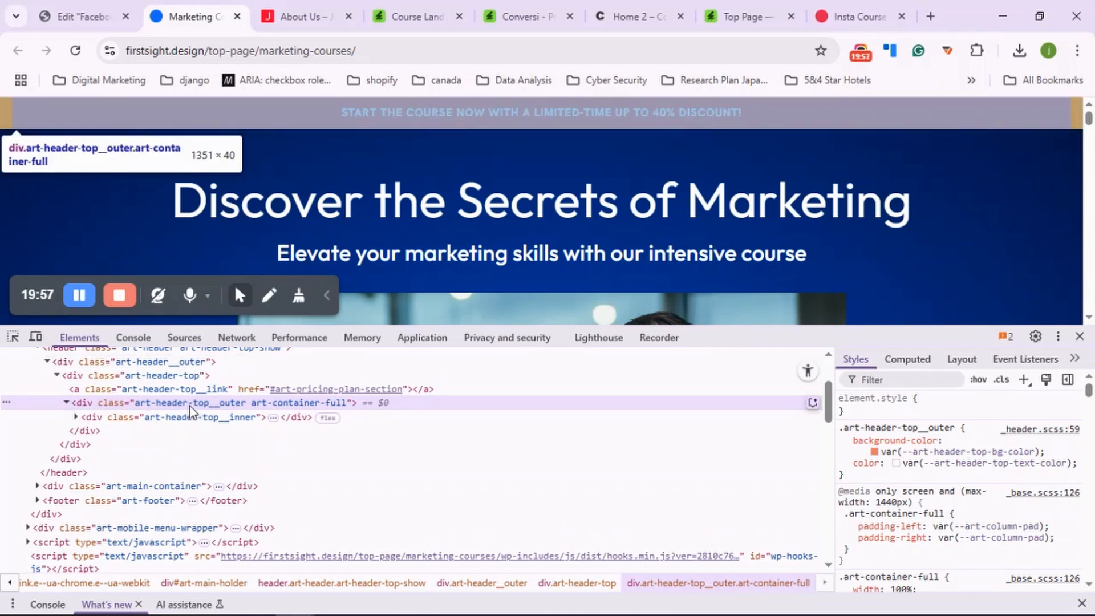
pyautogui.click(414, 392)
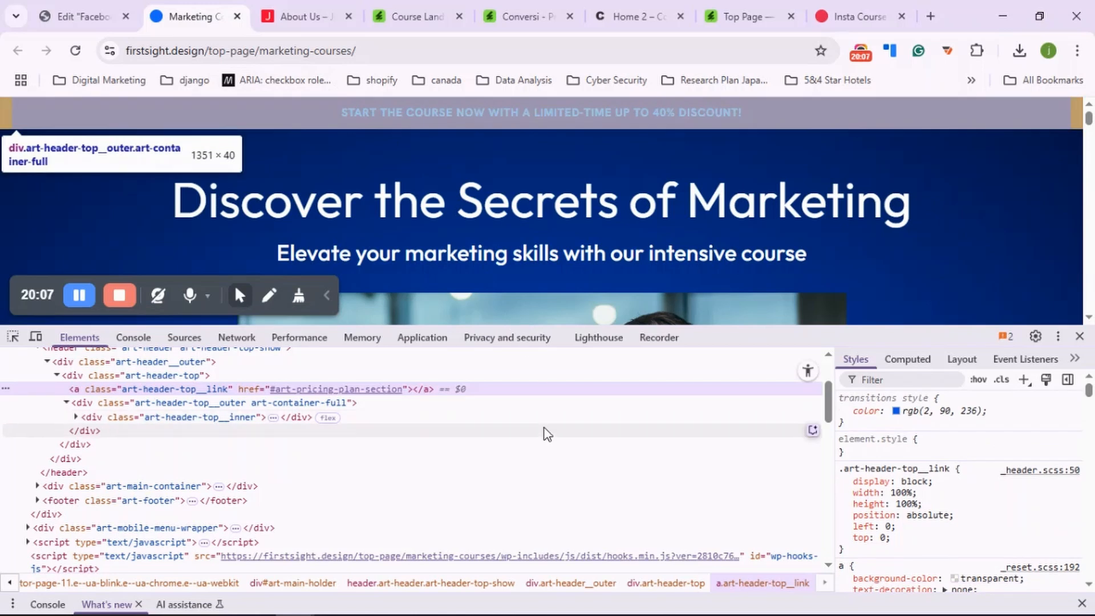
pyautogui.scroll(-5, 539, 435)
pyautogui.scroll(-3, 539, 435)
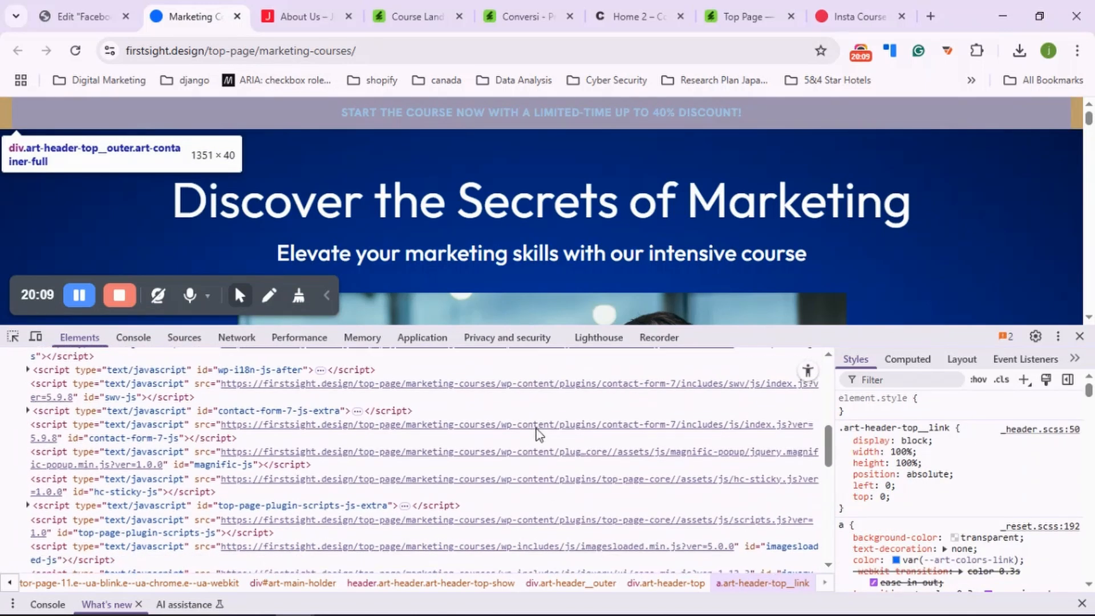
pyautogui.scroll(10, 539, 435)
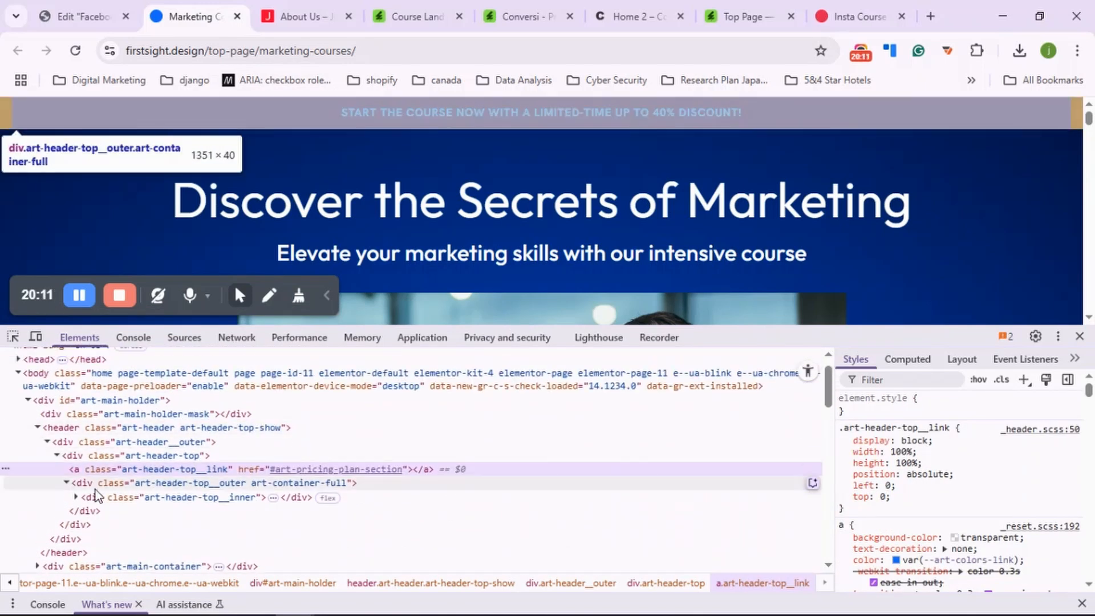
# - Expand the art-header-top-slogan element, copy its text "Start the Course now with a limited-time up to 40% discount!", and return to the Elementor editor
pyautogui.click(75, 498)
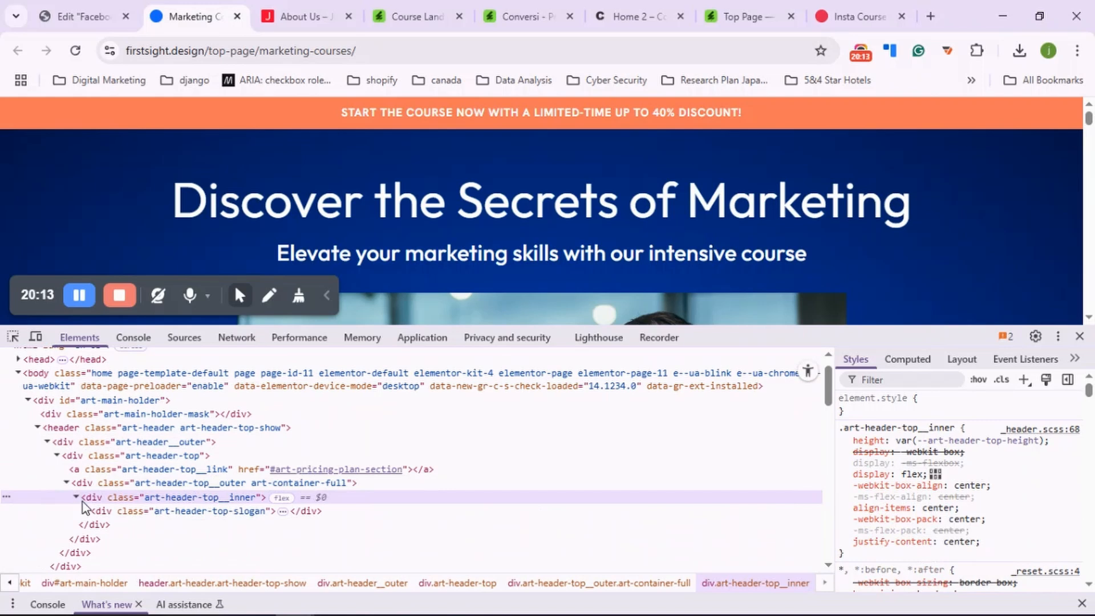
pyautogui.click(77, 498)
pyautogui.click(84, 511)
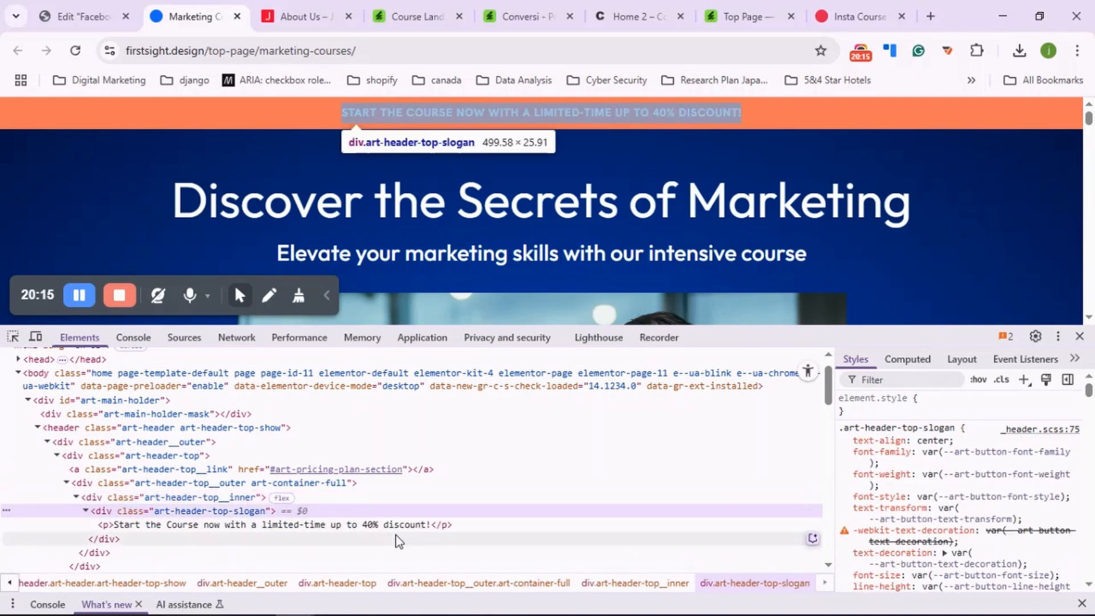
pyautogui.click(430, 528)
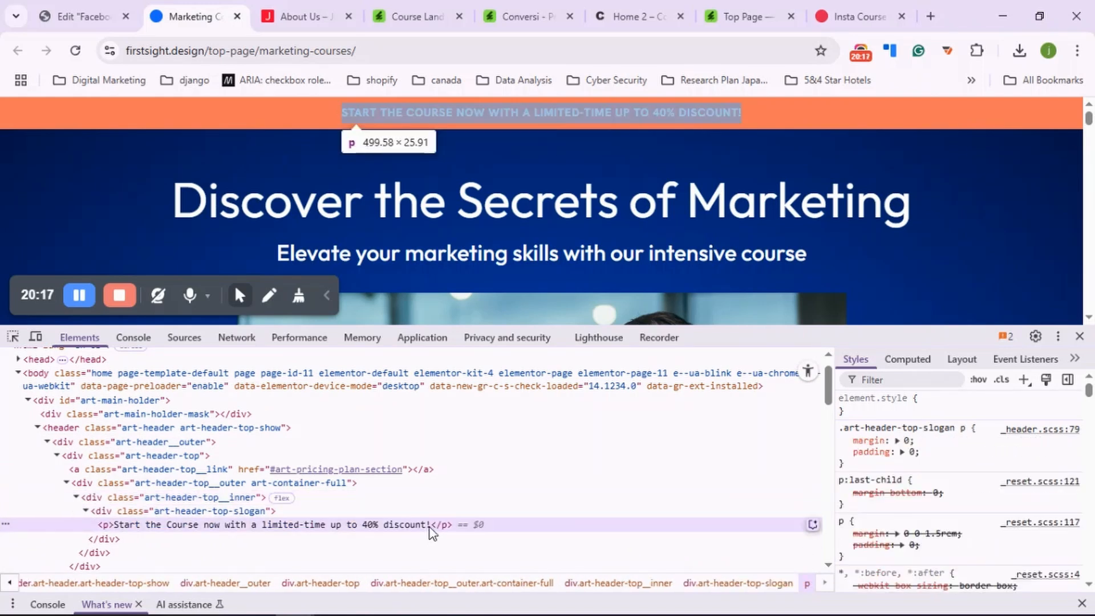
pyautogui.doubleClick(429, 527)
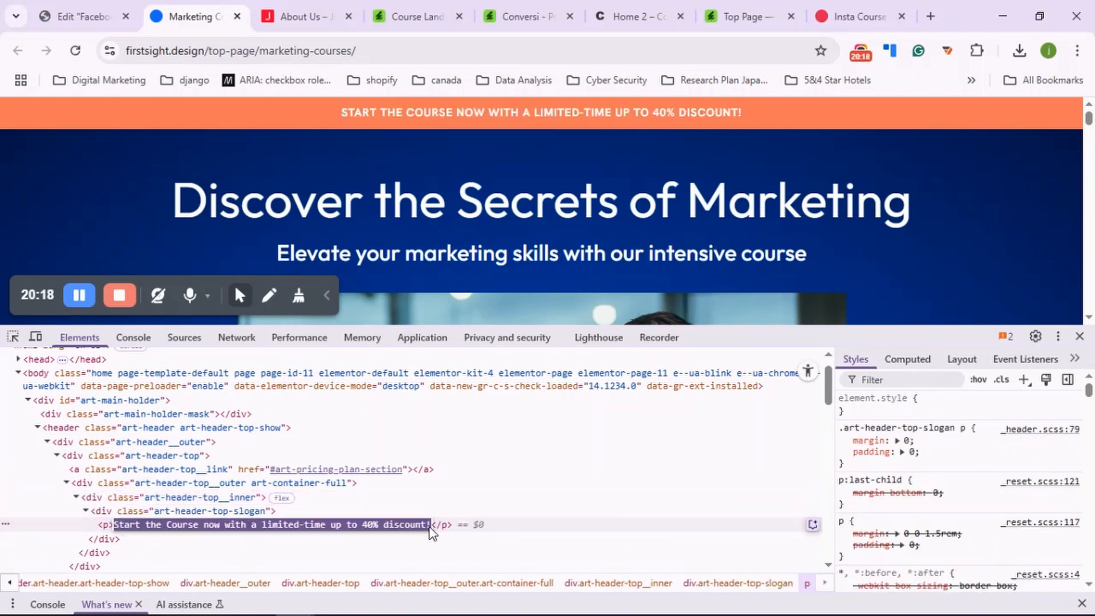
pyautogui.rightClick(368, 523)
pyautogui.click(391, 341)
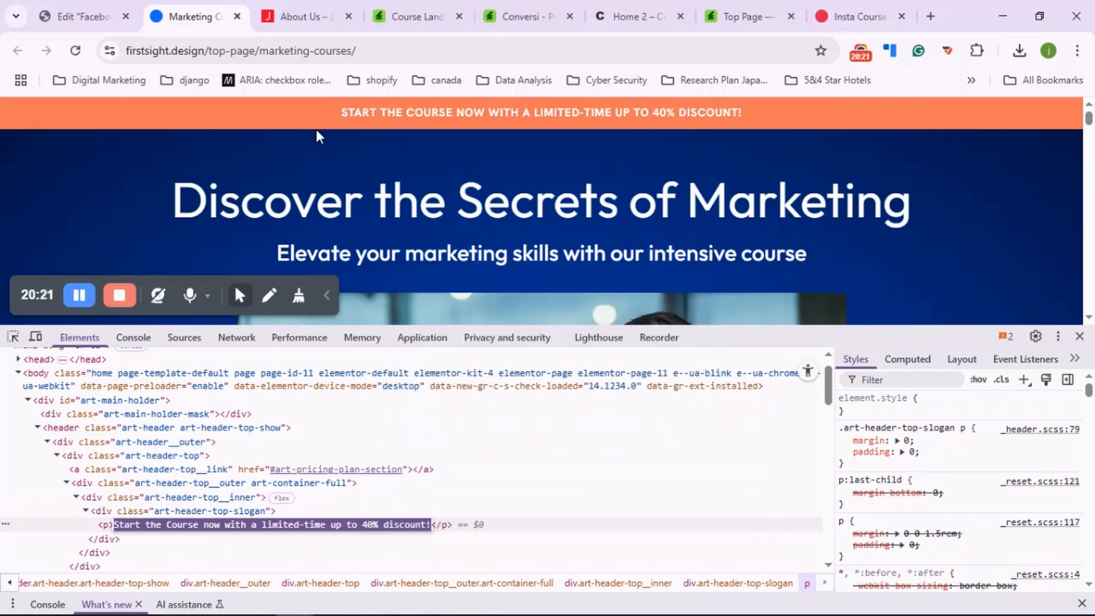
pyautogui.click(79, 15)
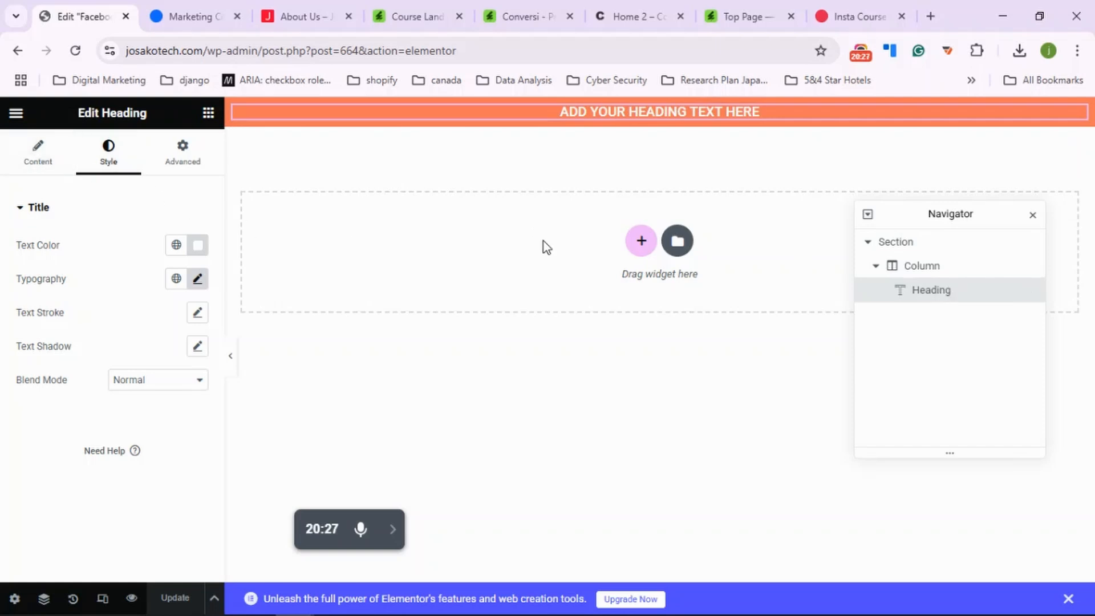
# - Replace the heading's placeholder text with "Start the Course now with a limited-time up to 40% discount!" and compare it with the Marketing Course page
pyautogui.click(39, 158)
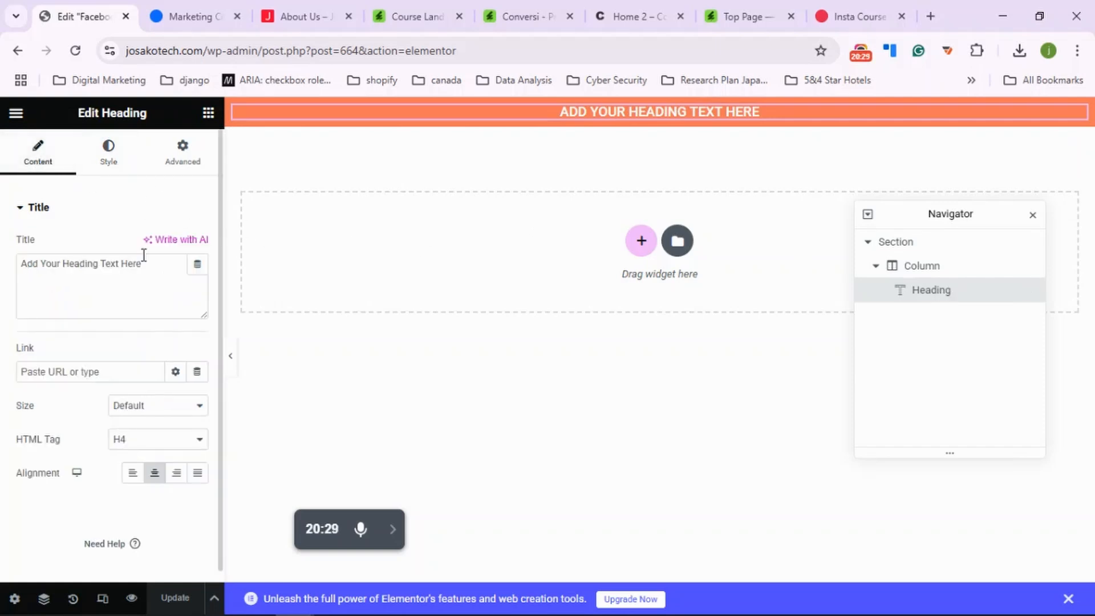
pyautogui.moveTo(155, 267); pyautogui.dragTo(5, 269)
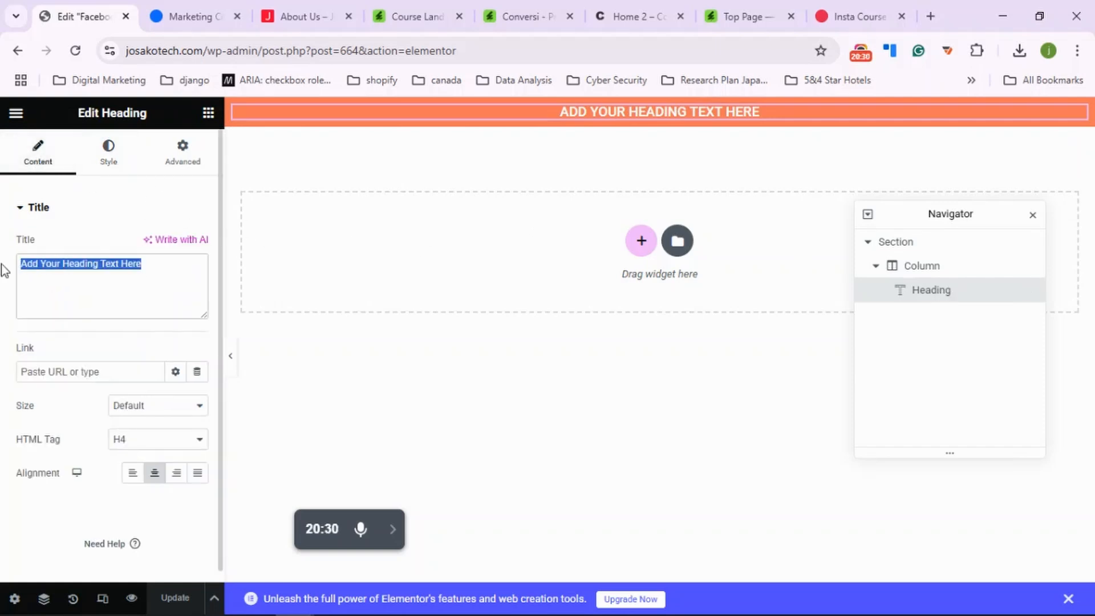
pyautogui.rightClick(69, 272)
pyautogui.click(117, 271)
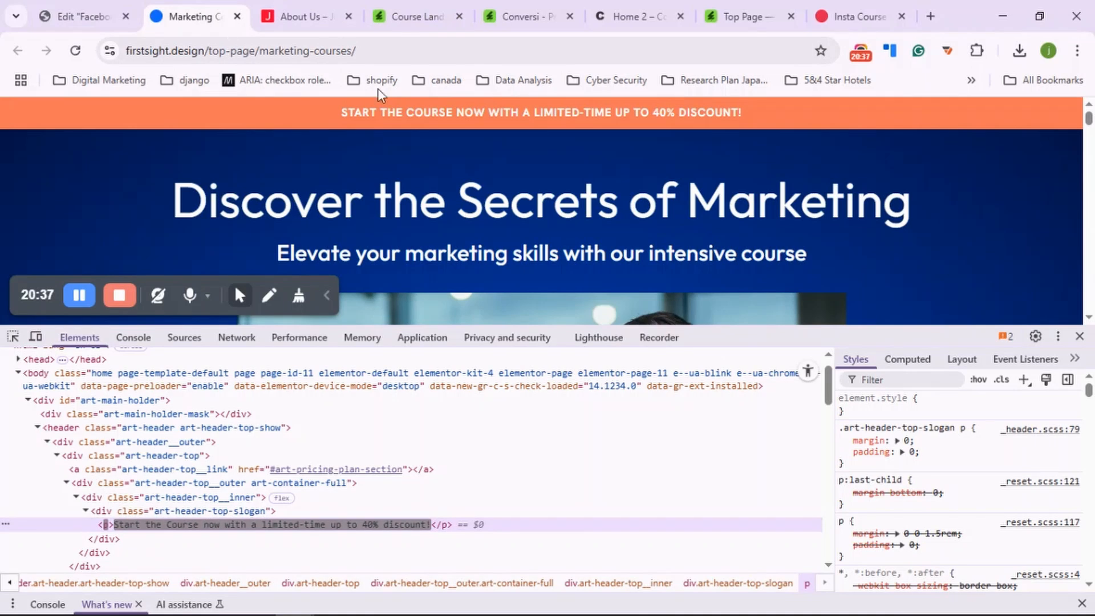
pyautogui.click(136, 23)
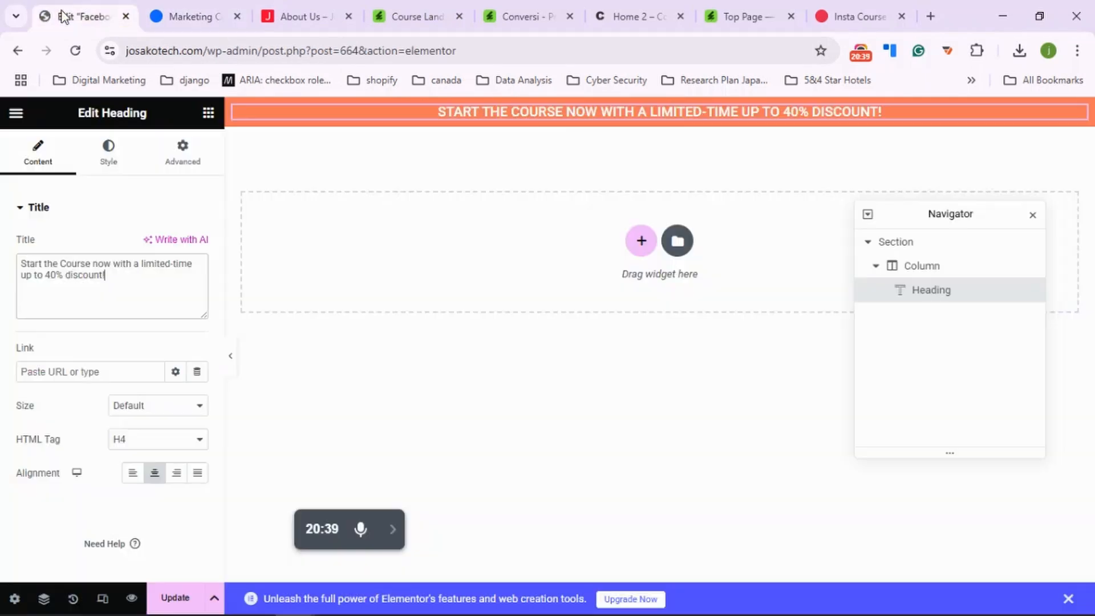
# - Set the discount heading's typography size to 14 px
pyautogui.click(123, 179)
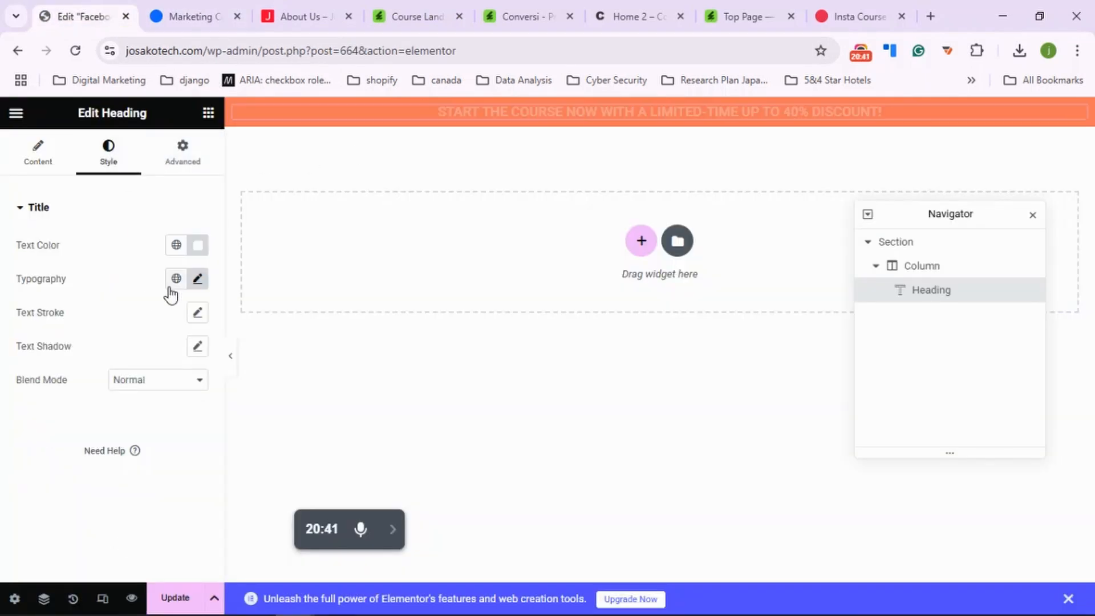
pyautogui.click(197, 279)
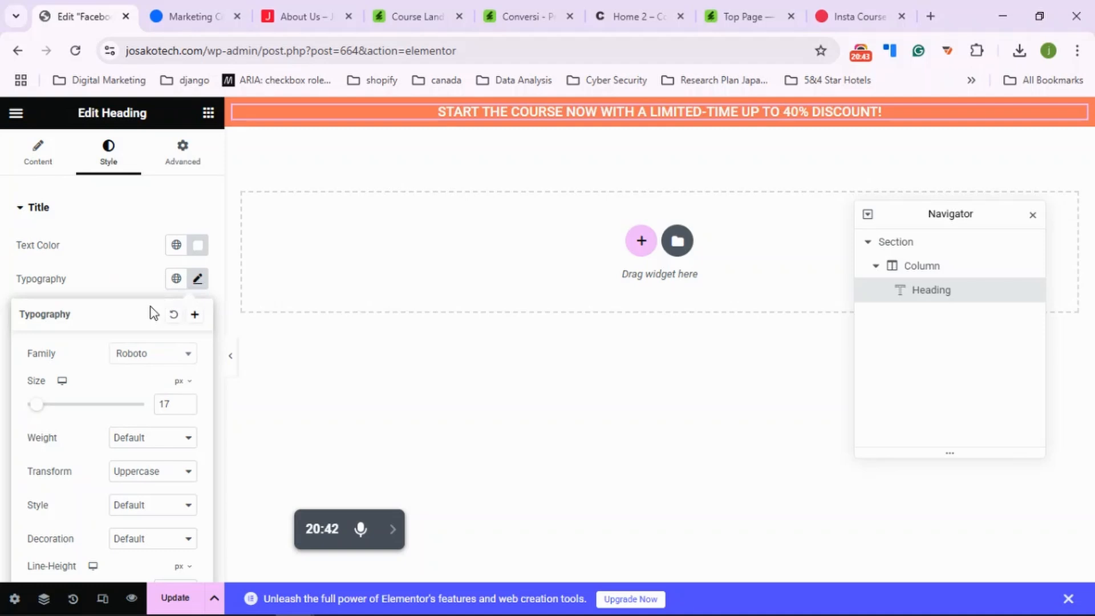
pyautogui.click(186, 408)
pyautogui.click(186, 408)
pyautogui.click(186, 408)
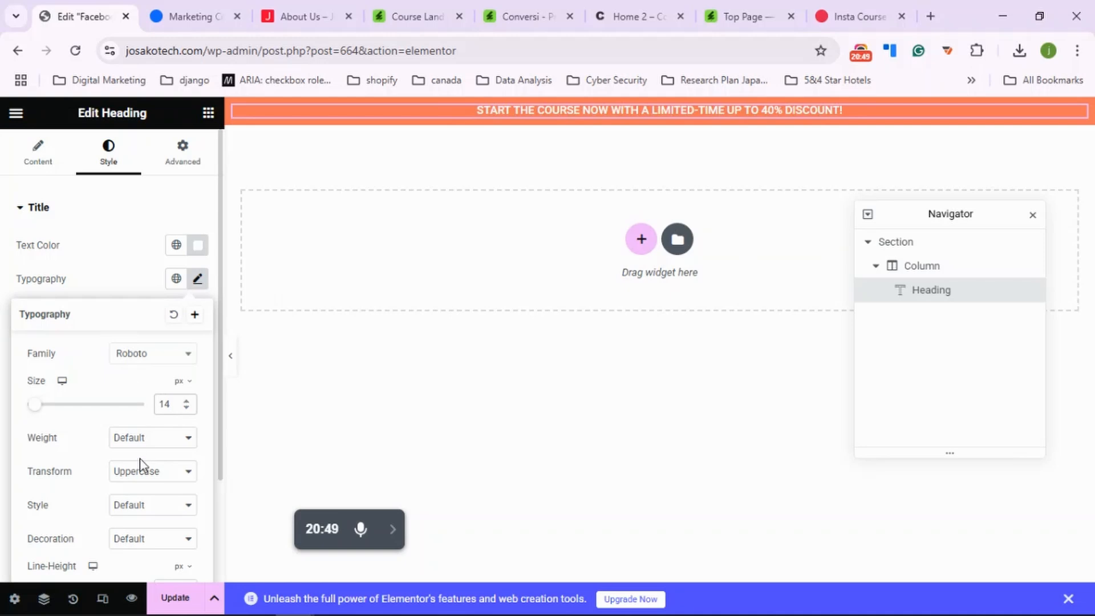
# - Set the discount heading's font weight to 600 (Semi Bold) and update the page
pyautogui.click(151, 442)
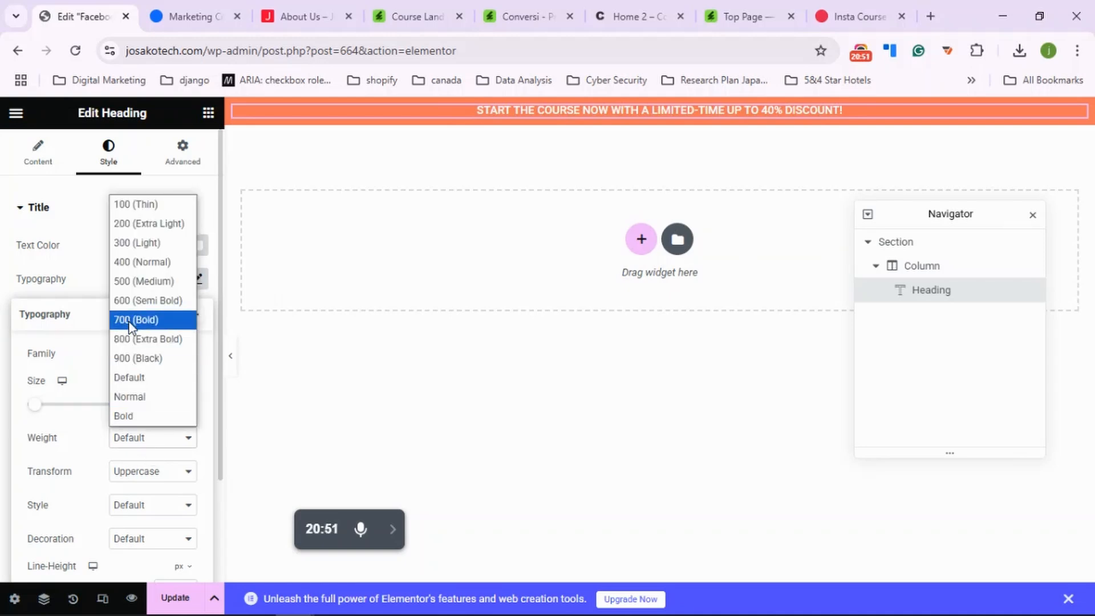
pyautogui.click(130, 262)
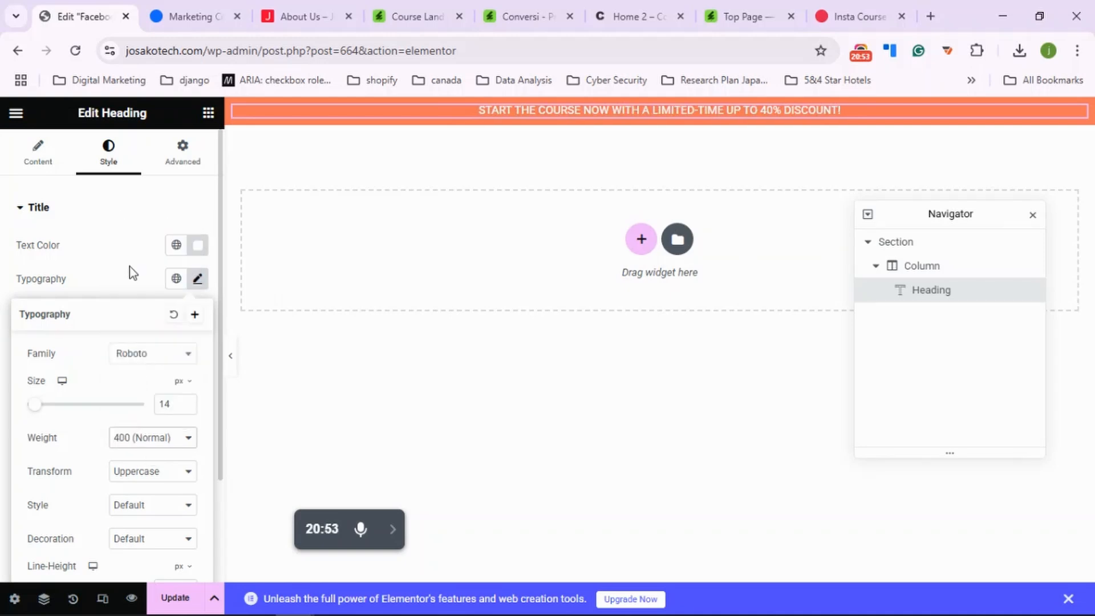
pyautogui.click(171, 442)
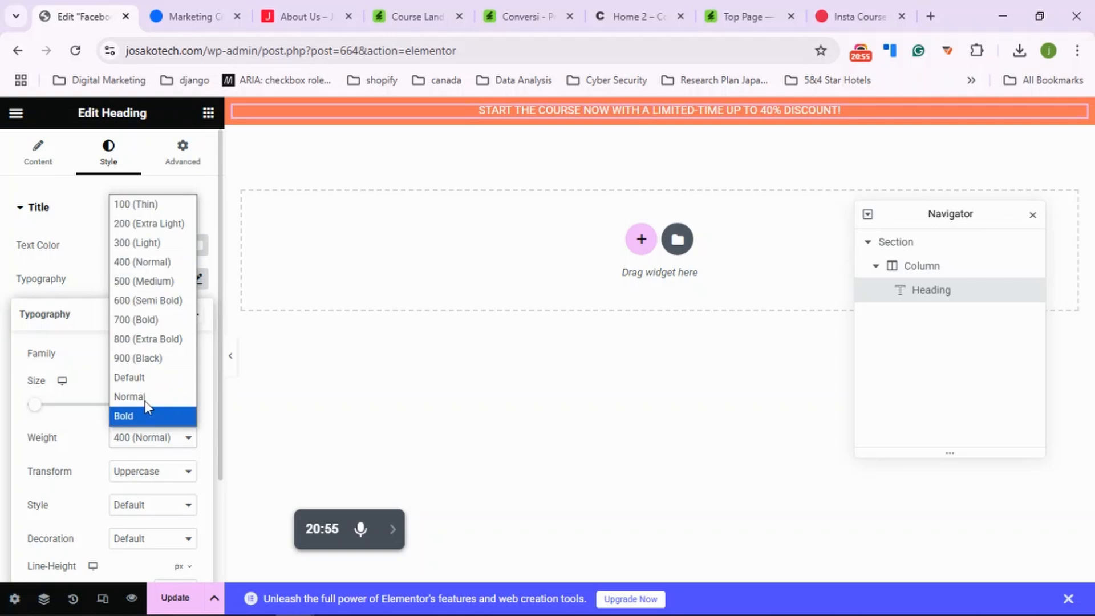
pyautogui.click(149, 301)
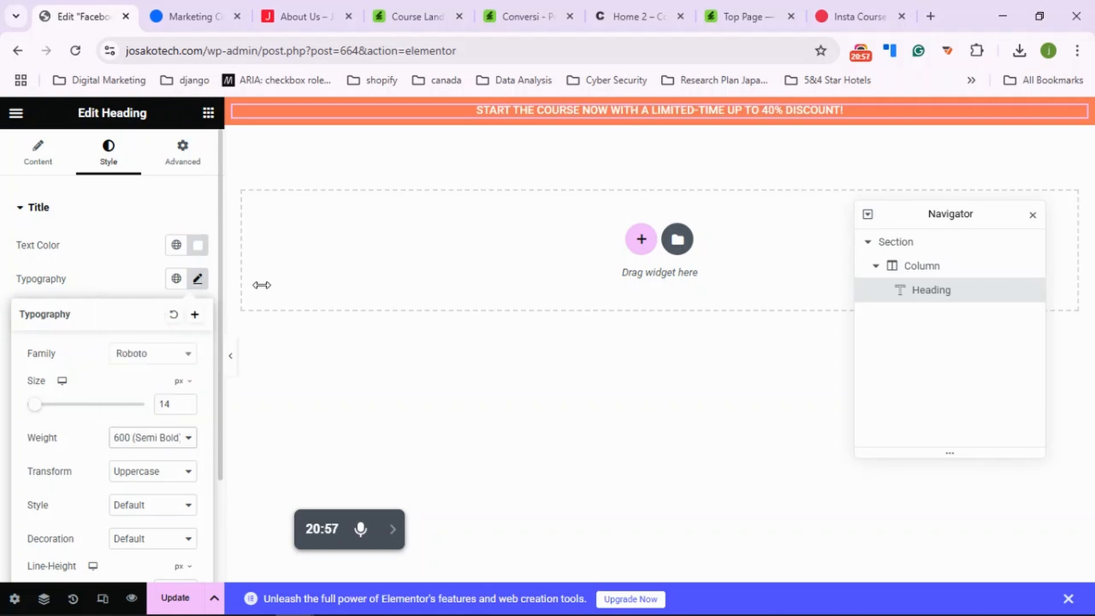
pyautogui.click(562, 160)
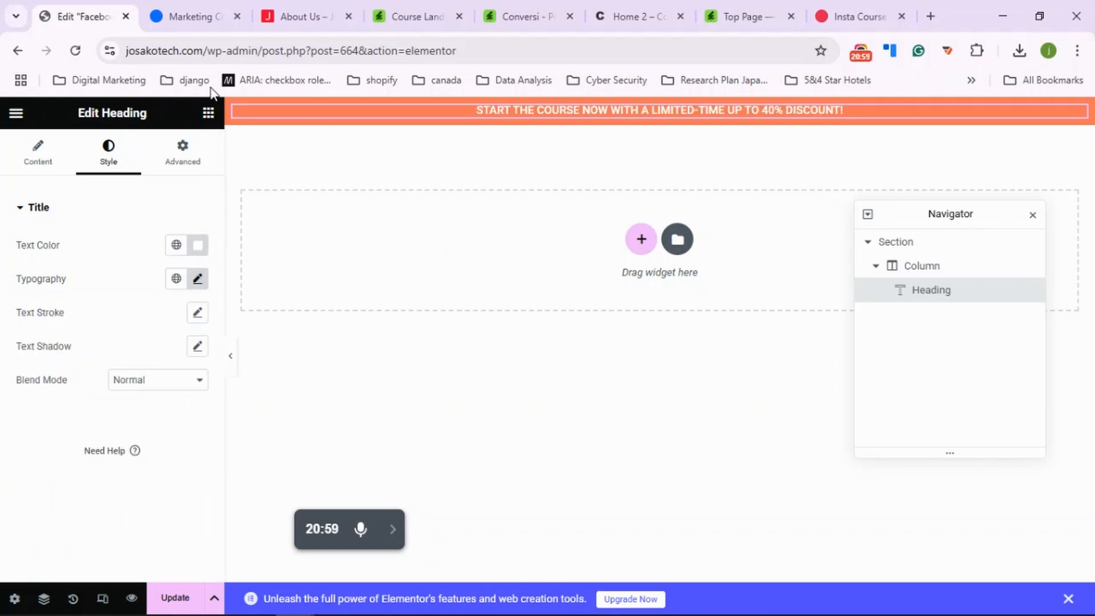
pyautogui.click(180, 595)
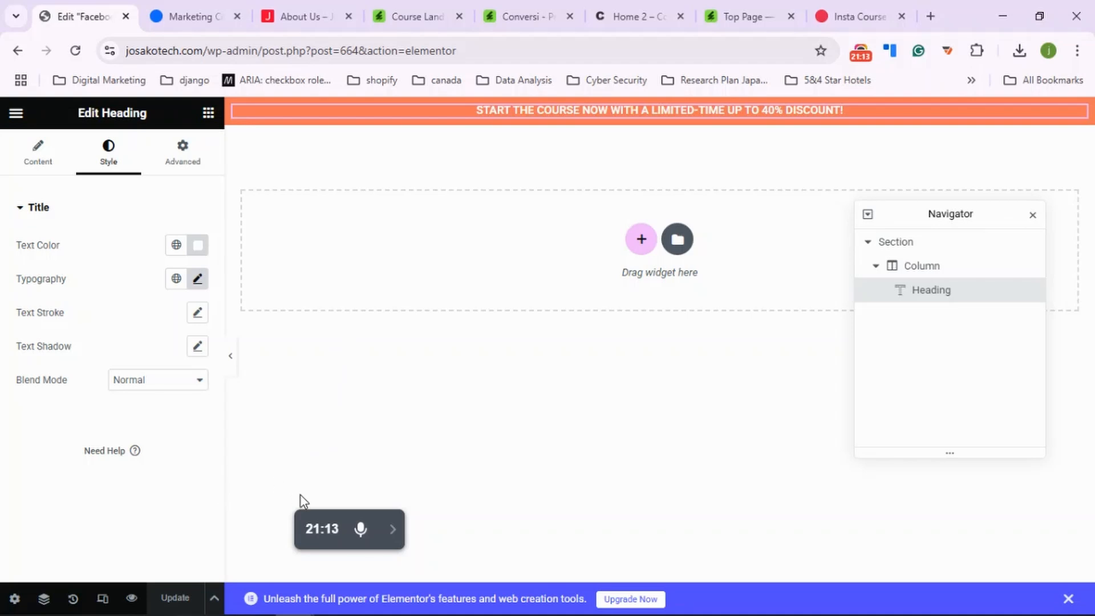
pyautogui.moveTo(313, 529)
pyautogui.click(393, 536)
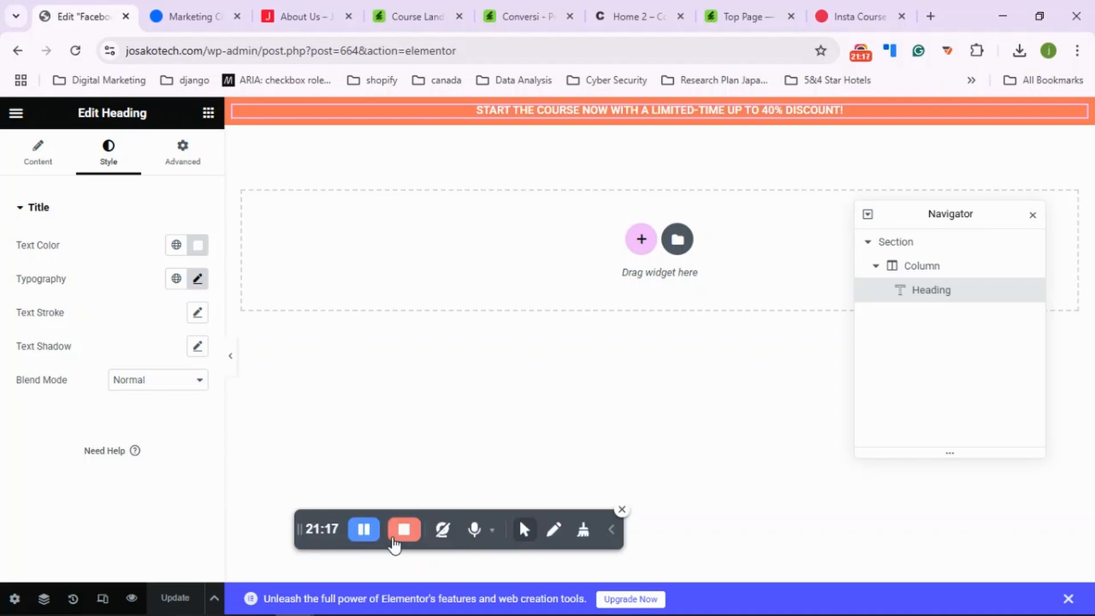